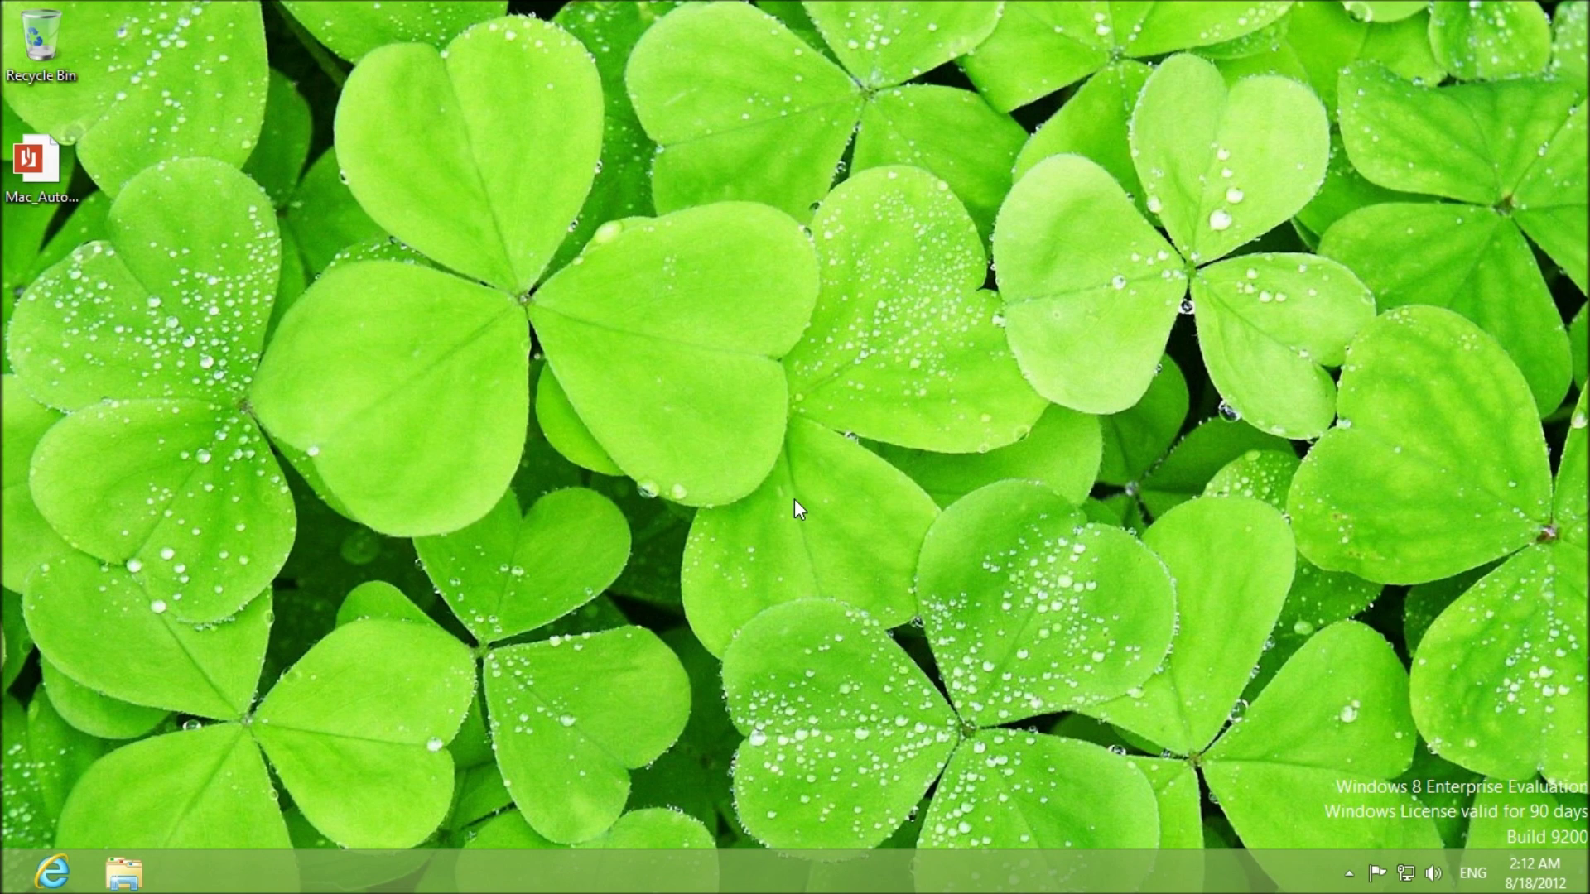
# - Open The Awesome Automation Guide for Macs PDF and scroll past its cover
pyautogui.click(35, 162)
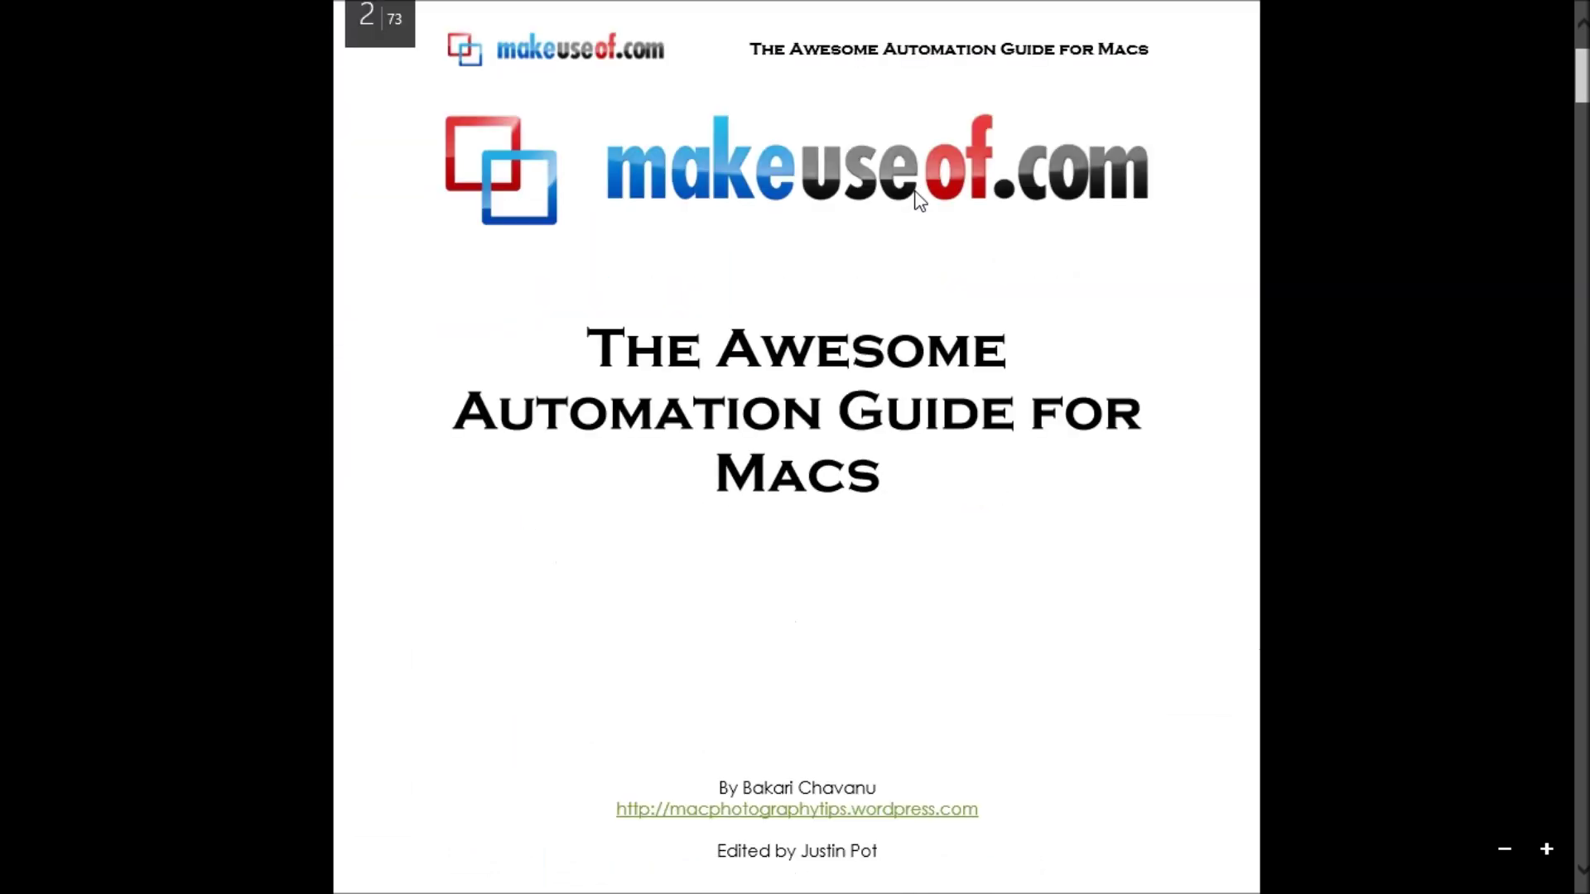
pyautogui.scroll(20, 917, 200)
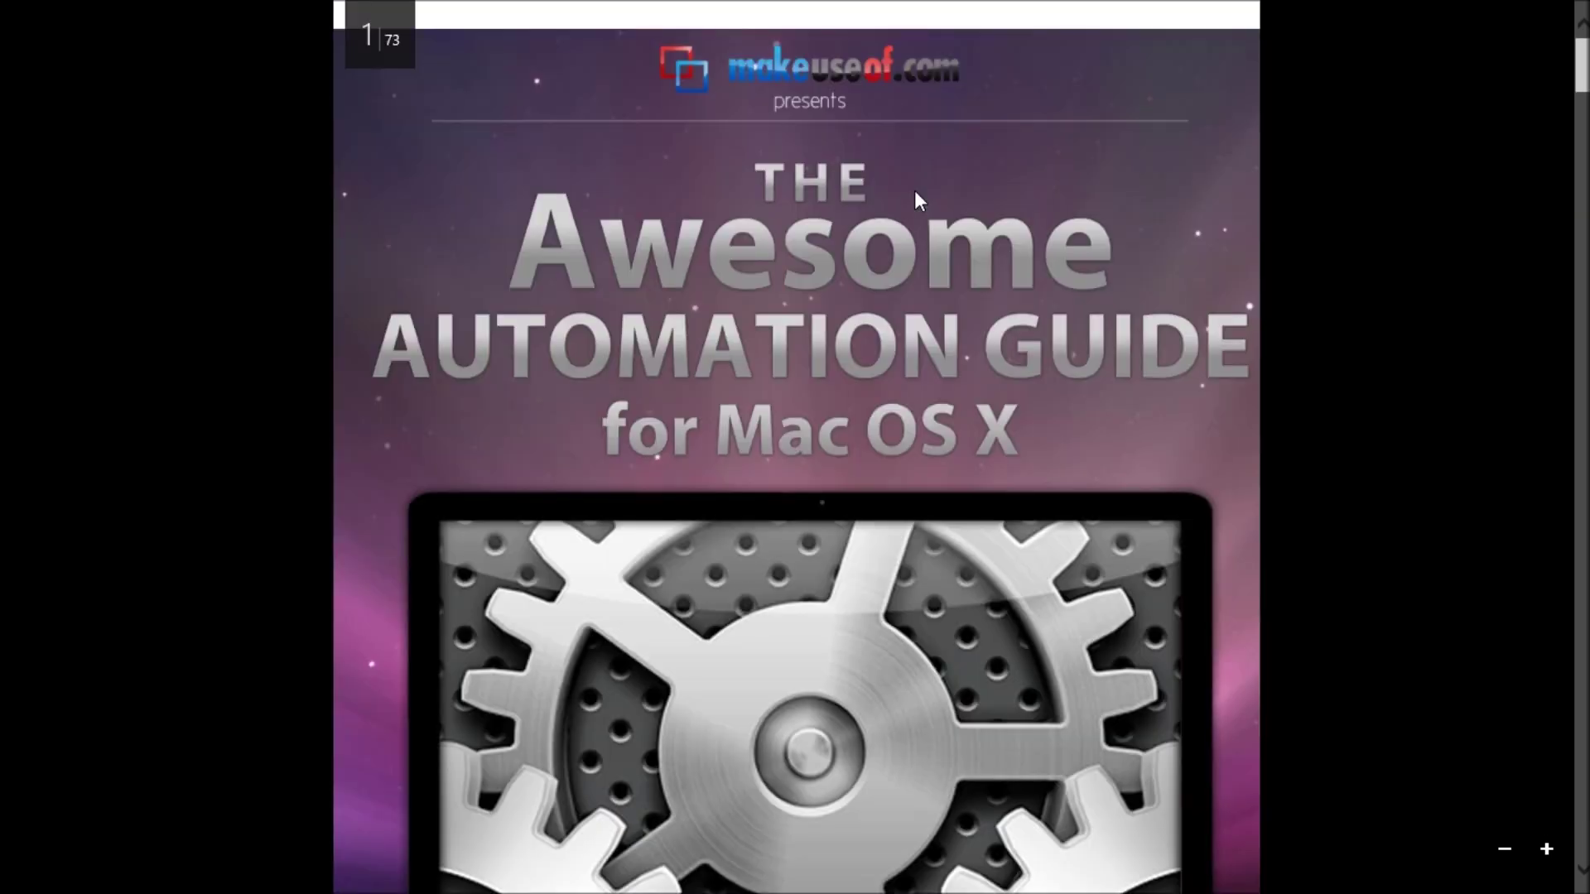
pyautogui.scroll(-15, 914, 193)
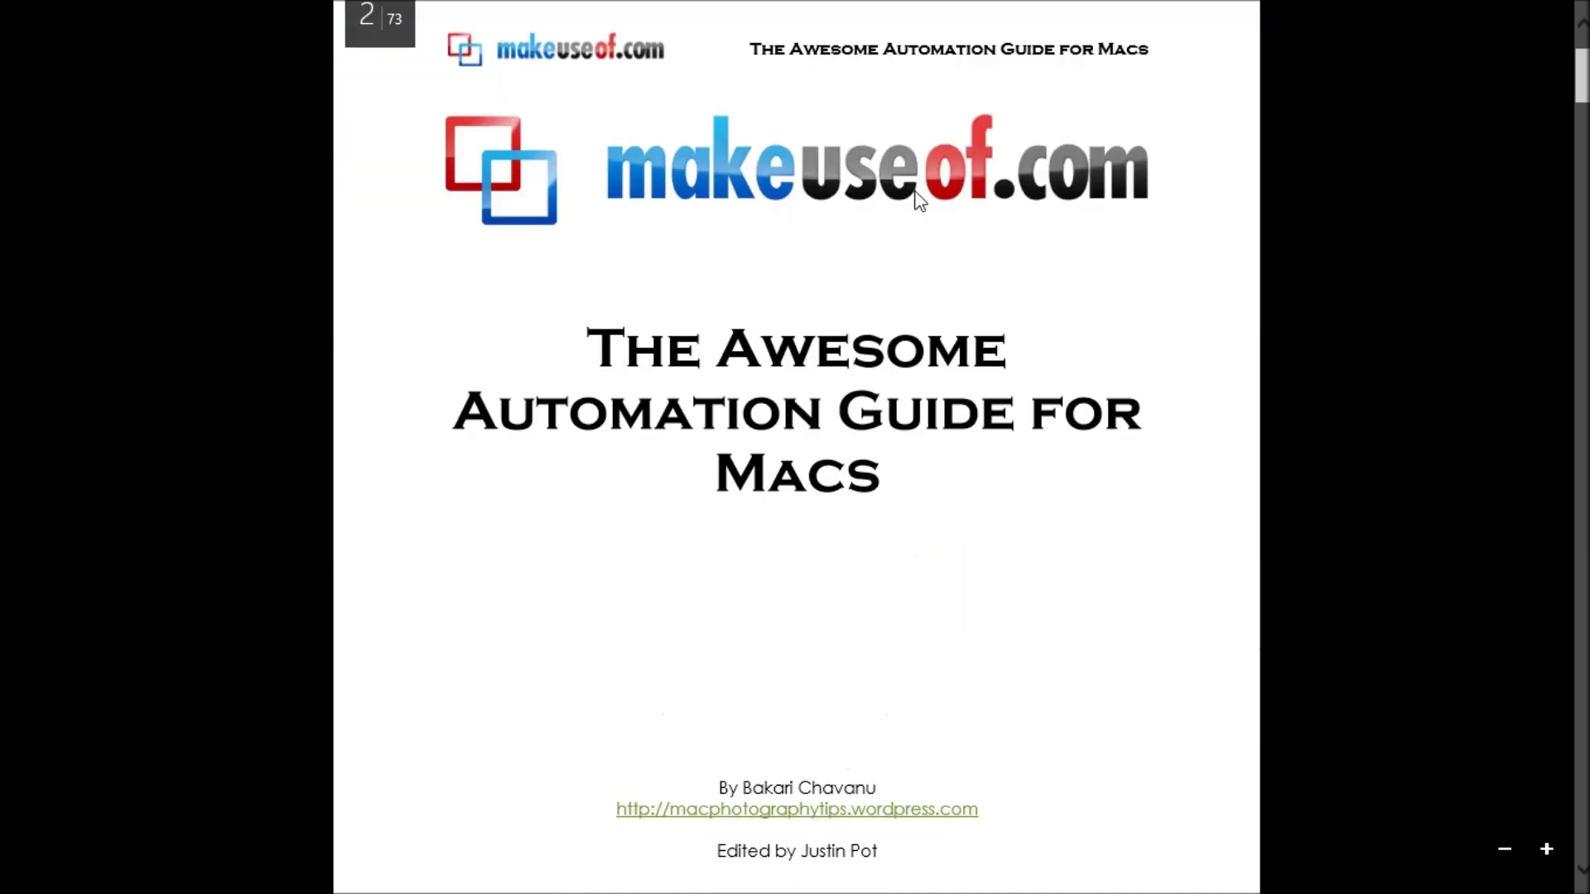
pyautogui.scroll(-8, 919, 200)
pyautogui.scroll(-13, 916, 200)
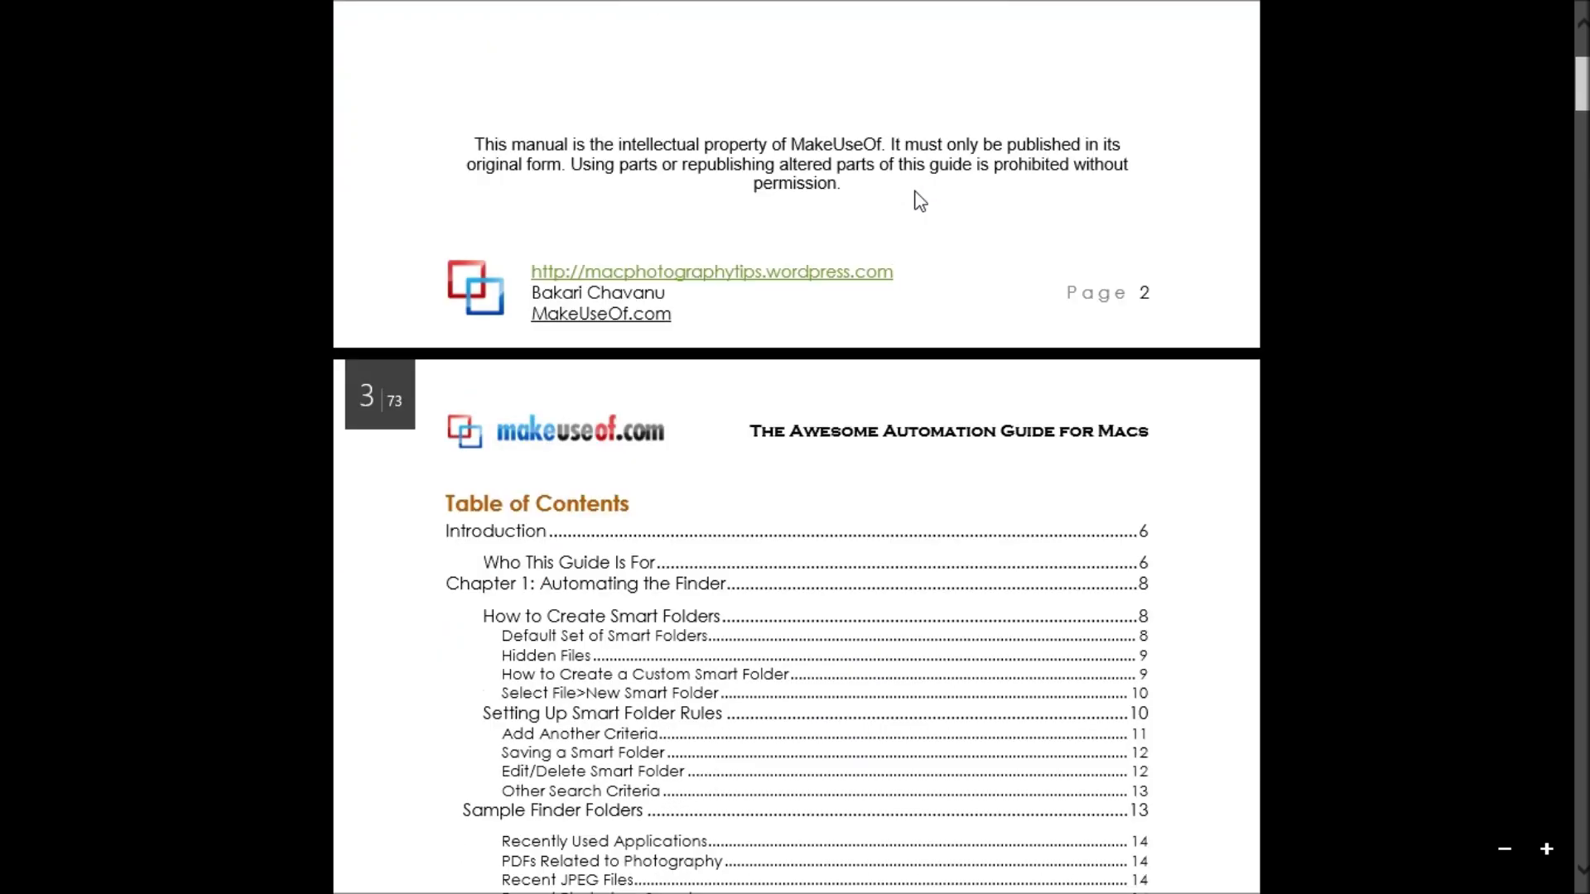
# - Scroll through the table of contents to page 8, Chapter 1: Automating the Finder
pyautogui.scroll(-15, 917, 199)
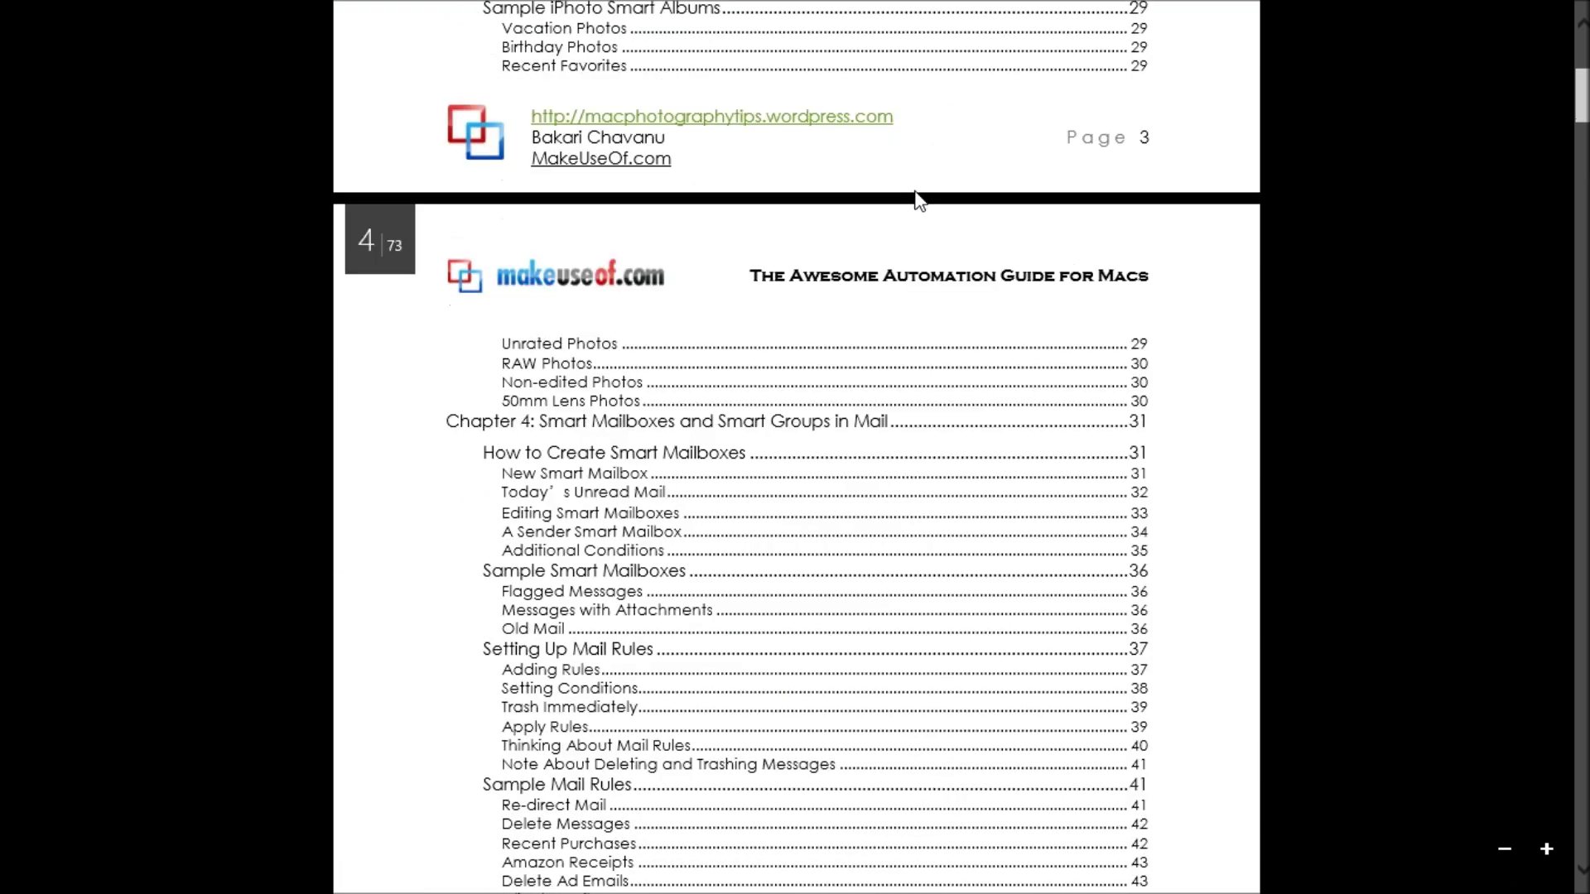
pyautogui.scroll(-13, 919, 199)
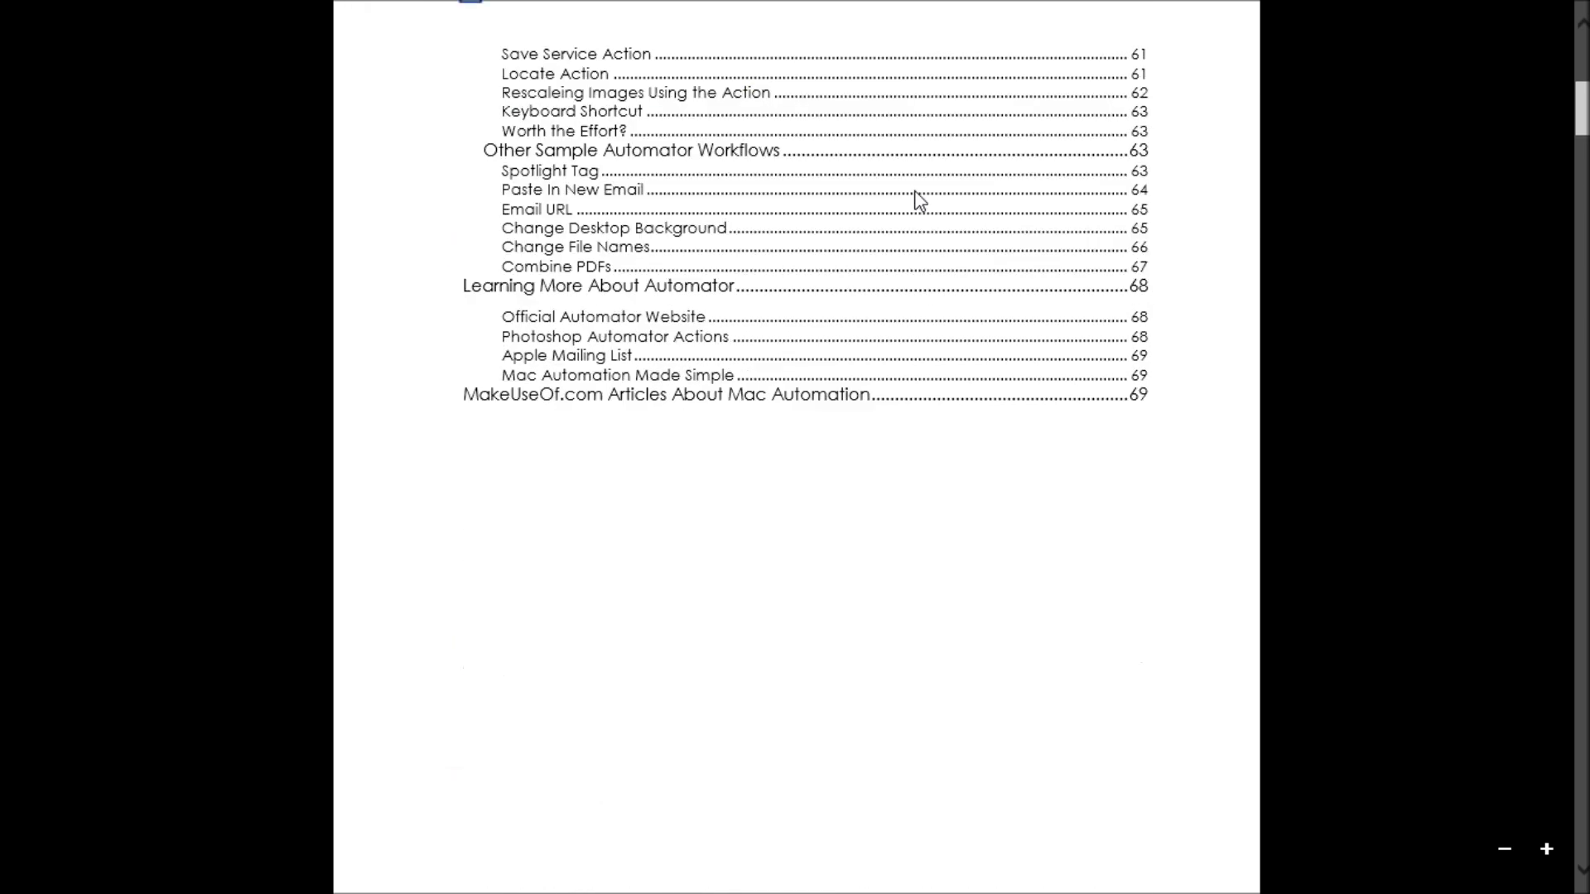
pyautogui.scroll(-20, 916, 199)
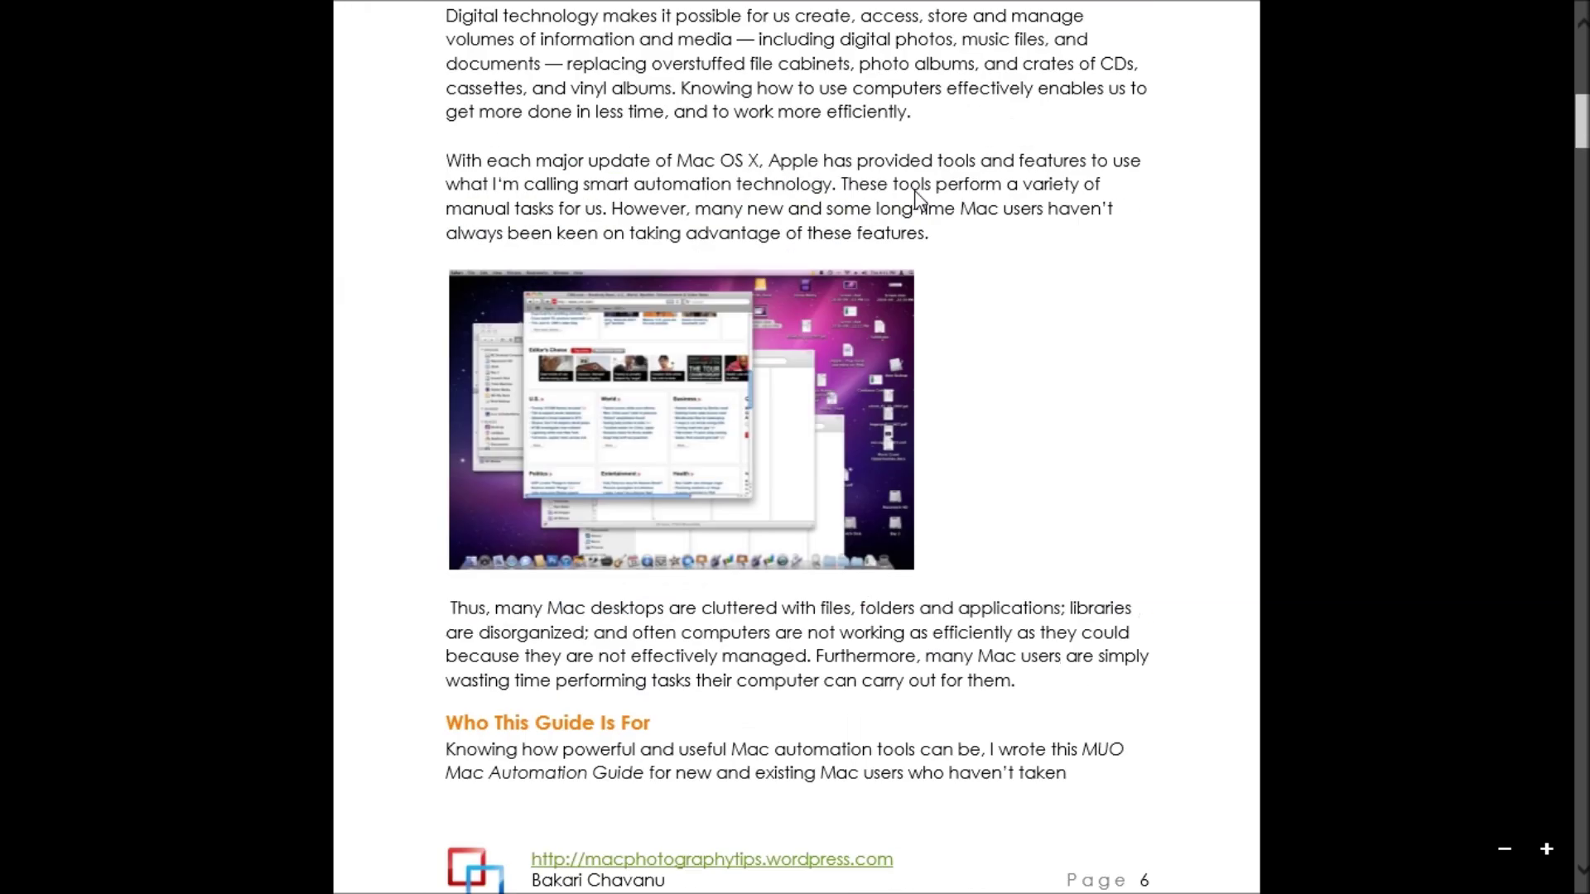
pyautogui.scroll(-7, 916, 200)
pyautogui.scroll(-9, 916, 199)
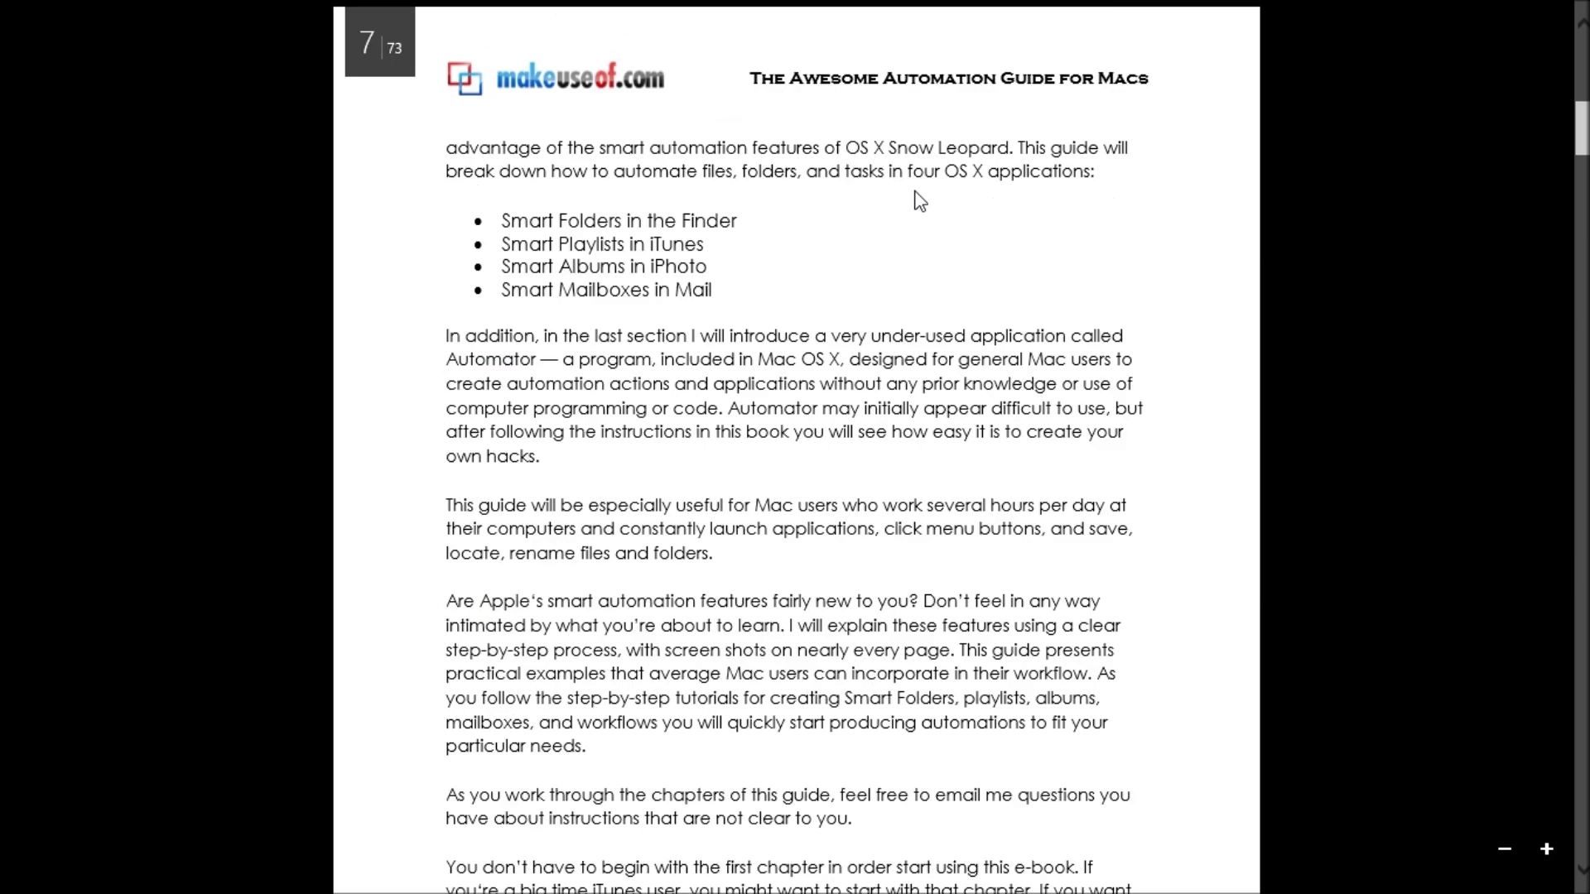
pyautogui.scroll(-9, 919, 200)
pyautogui.scroll(-11, 919, 200)
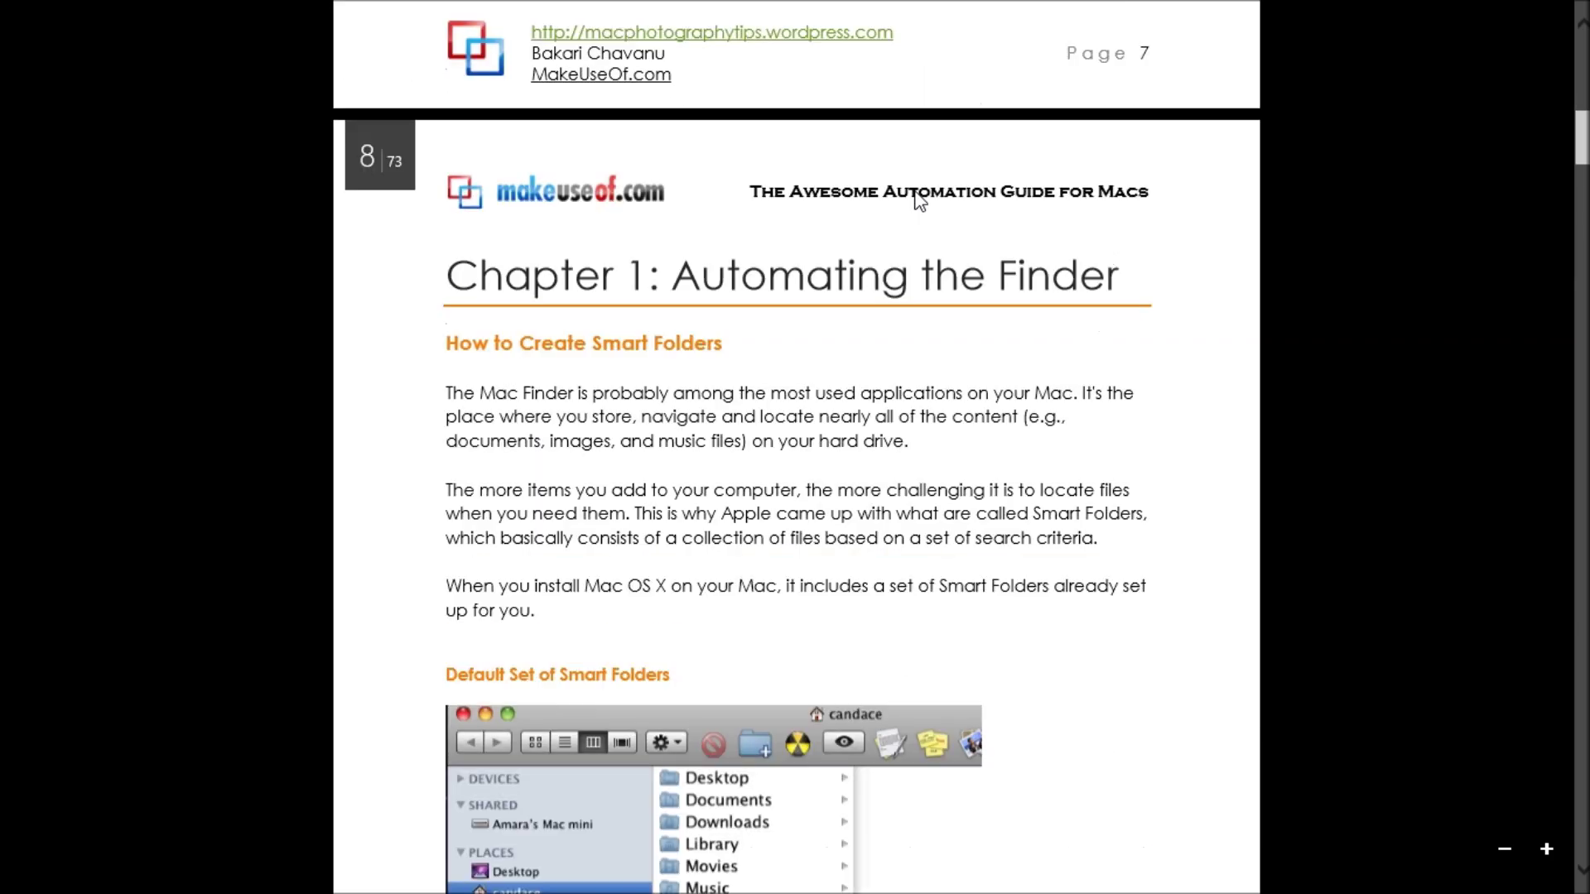
pyautogui.scroll(-20, 919, 201)
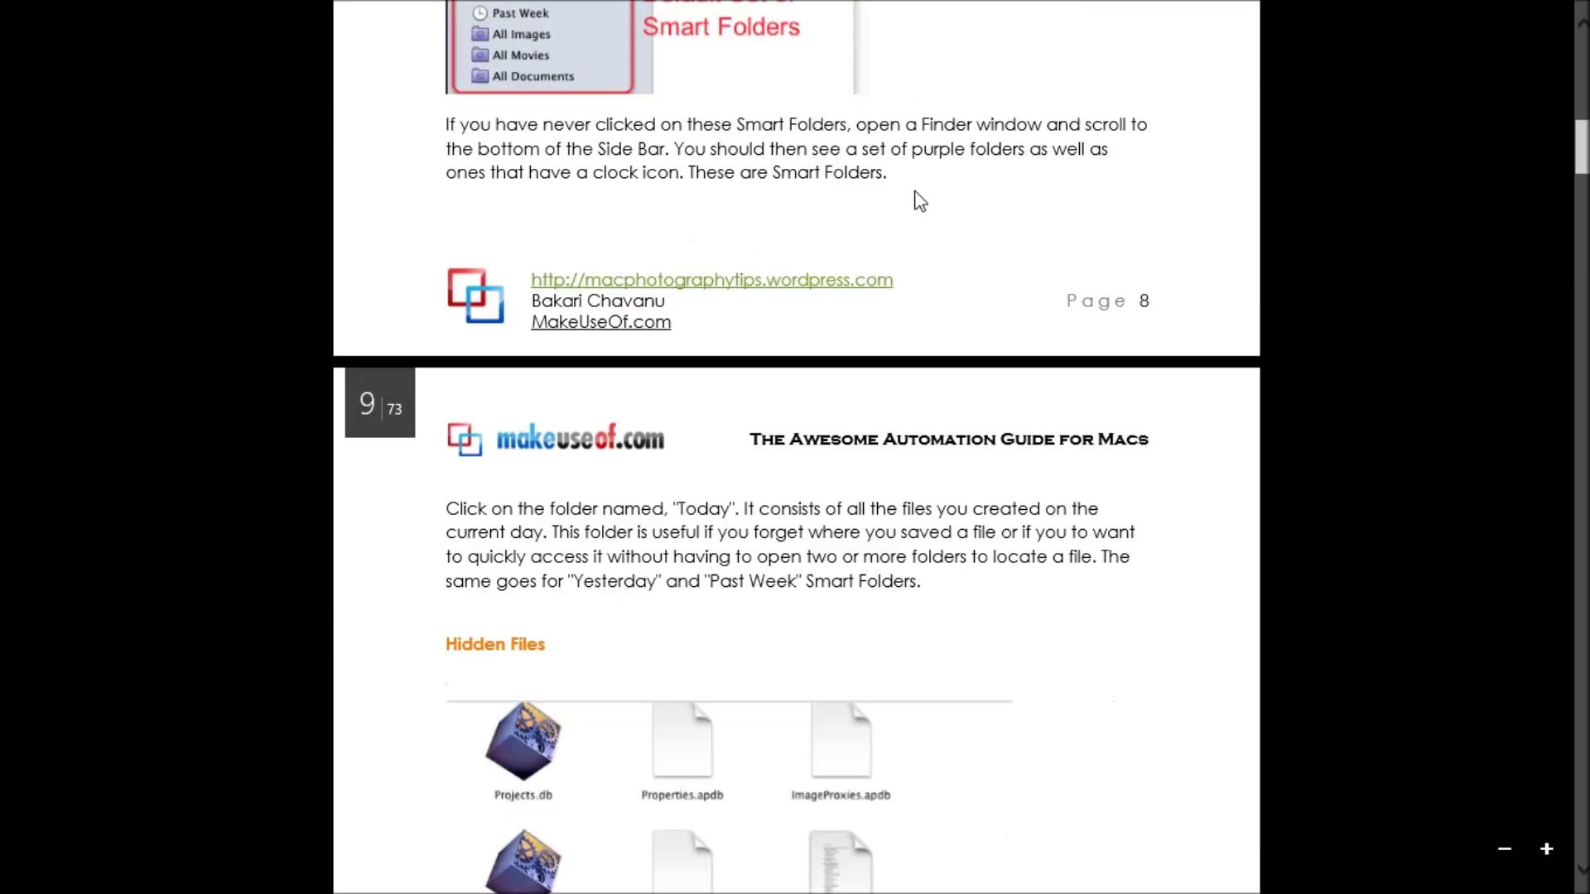
pyautogui.scroll(-14, 919, 200)
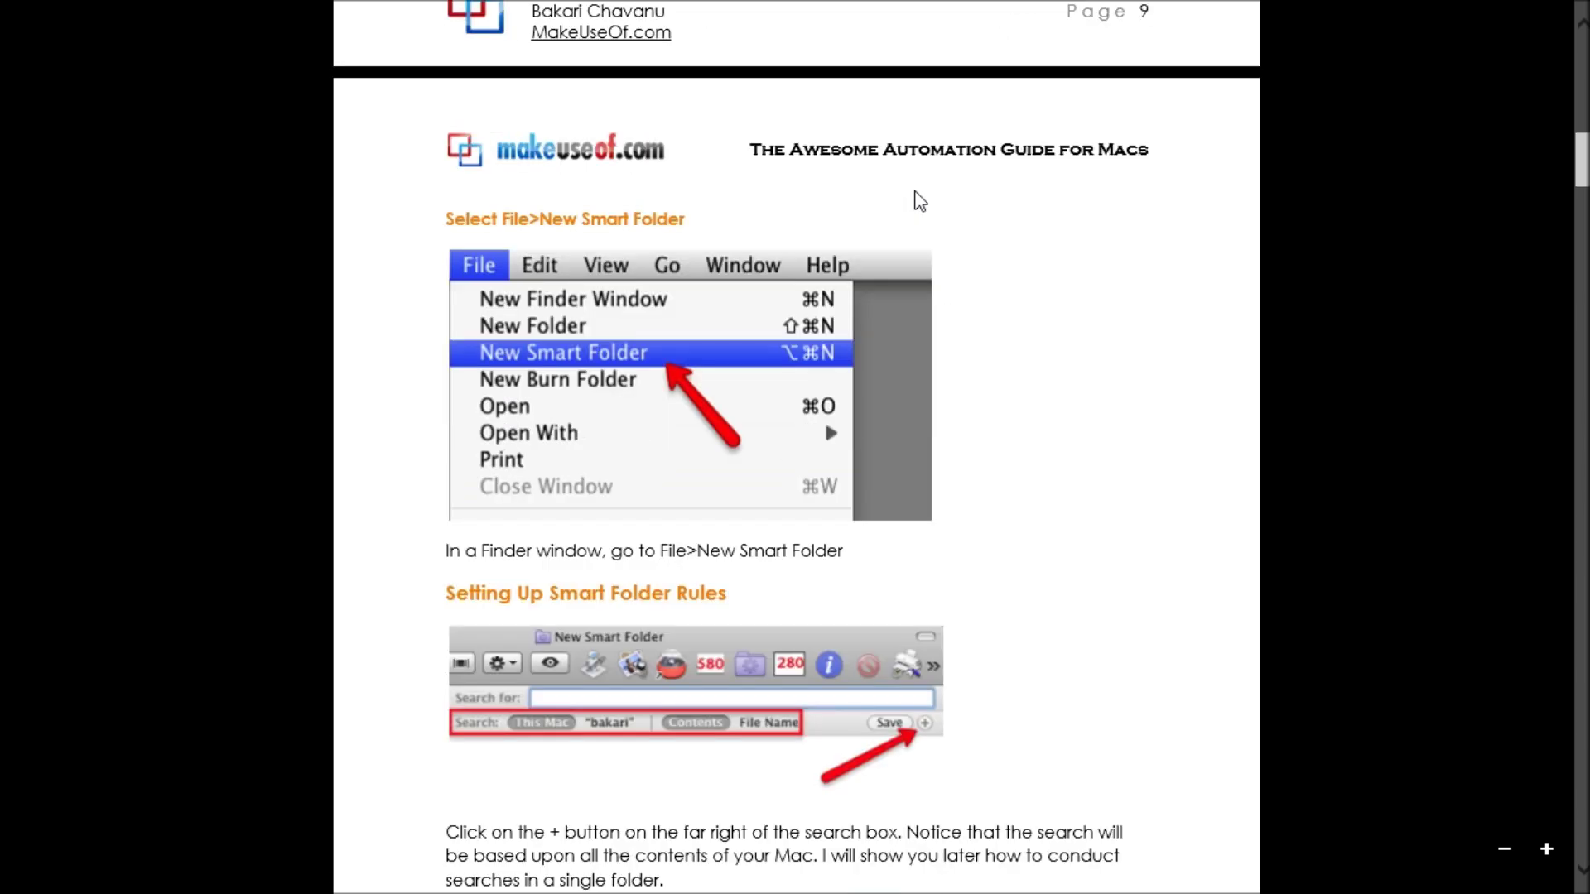
pyautogui.scroll(-6, 919, 200)
pyautogui.scroll(20, 919, 201)
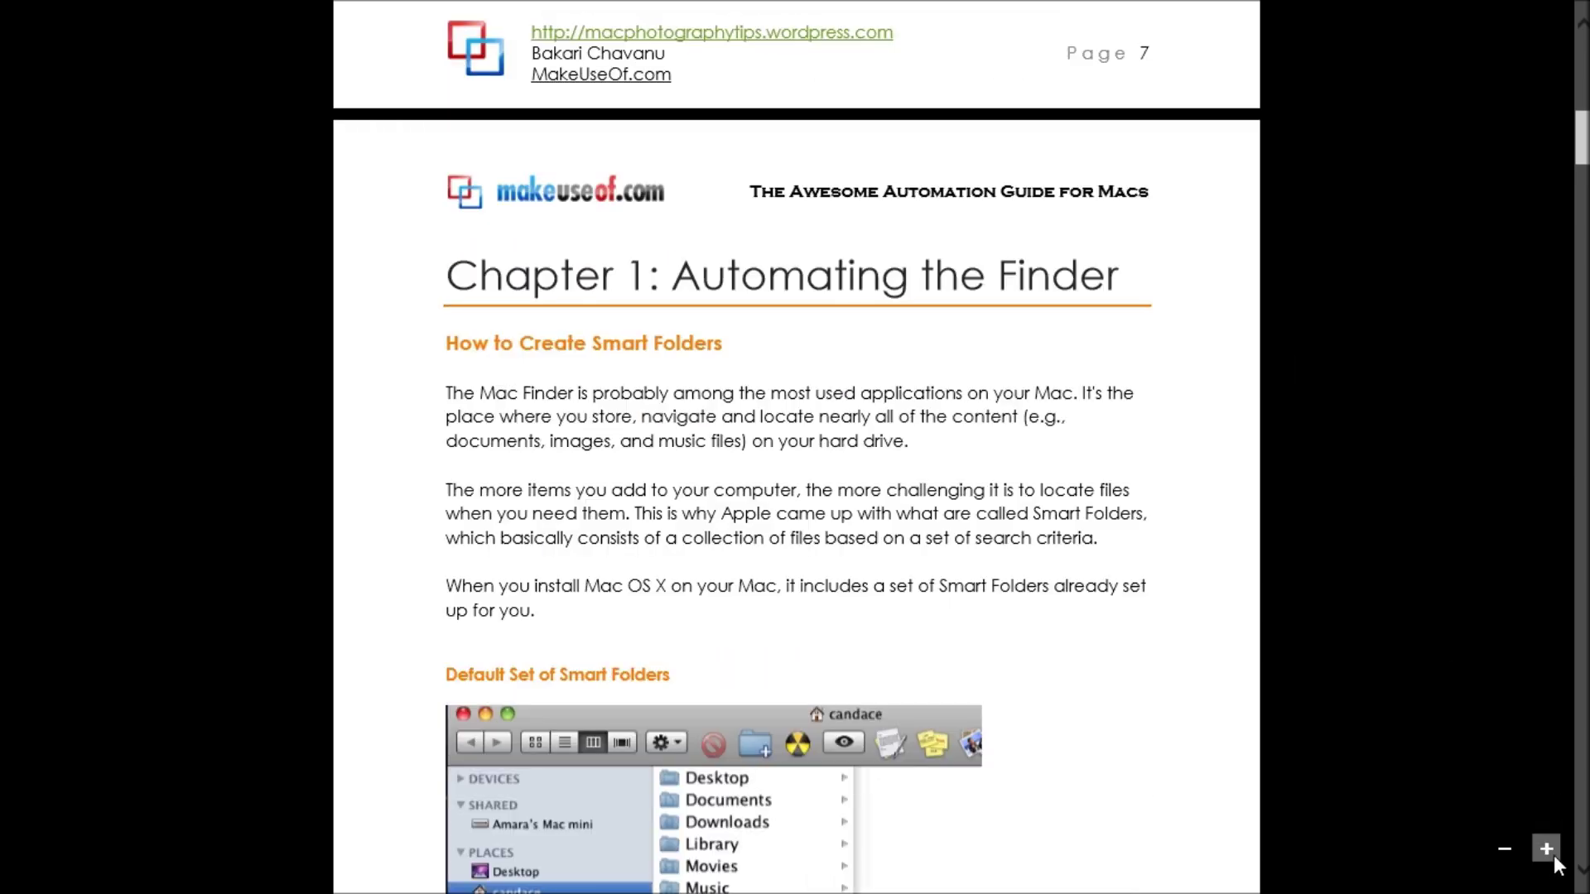
# - Zoom the page in and back out, then search the guide for 'music'
pyautogui.click(1545, 850)
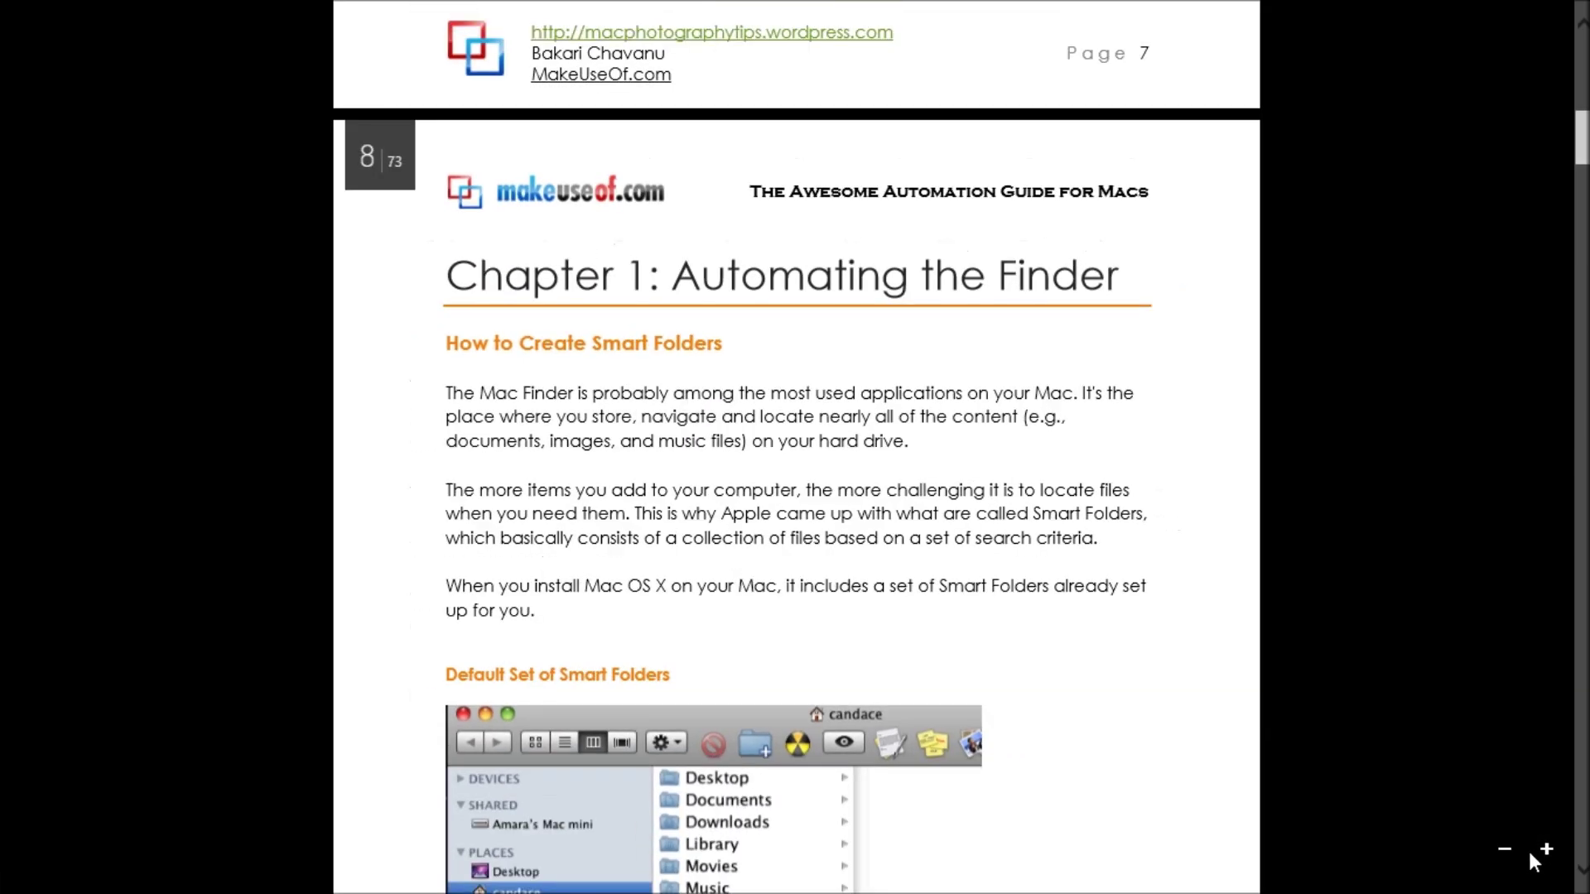
pyautogui.click(1506, 850)
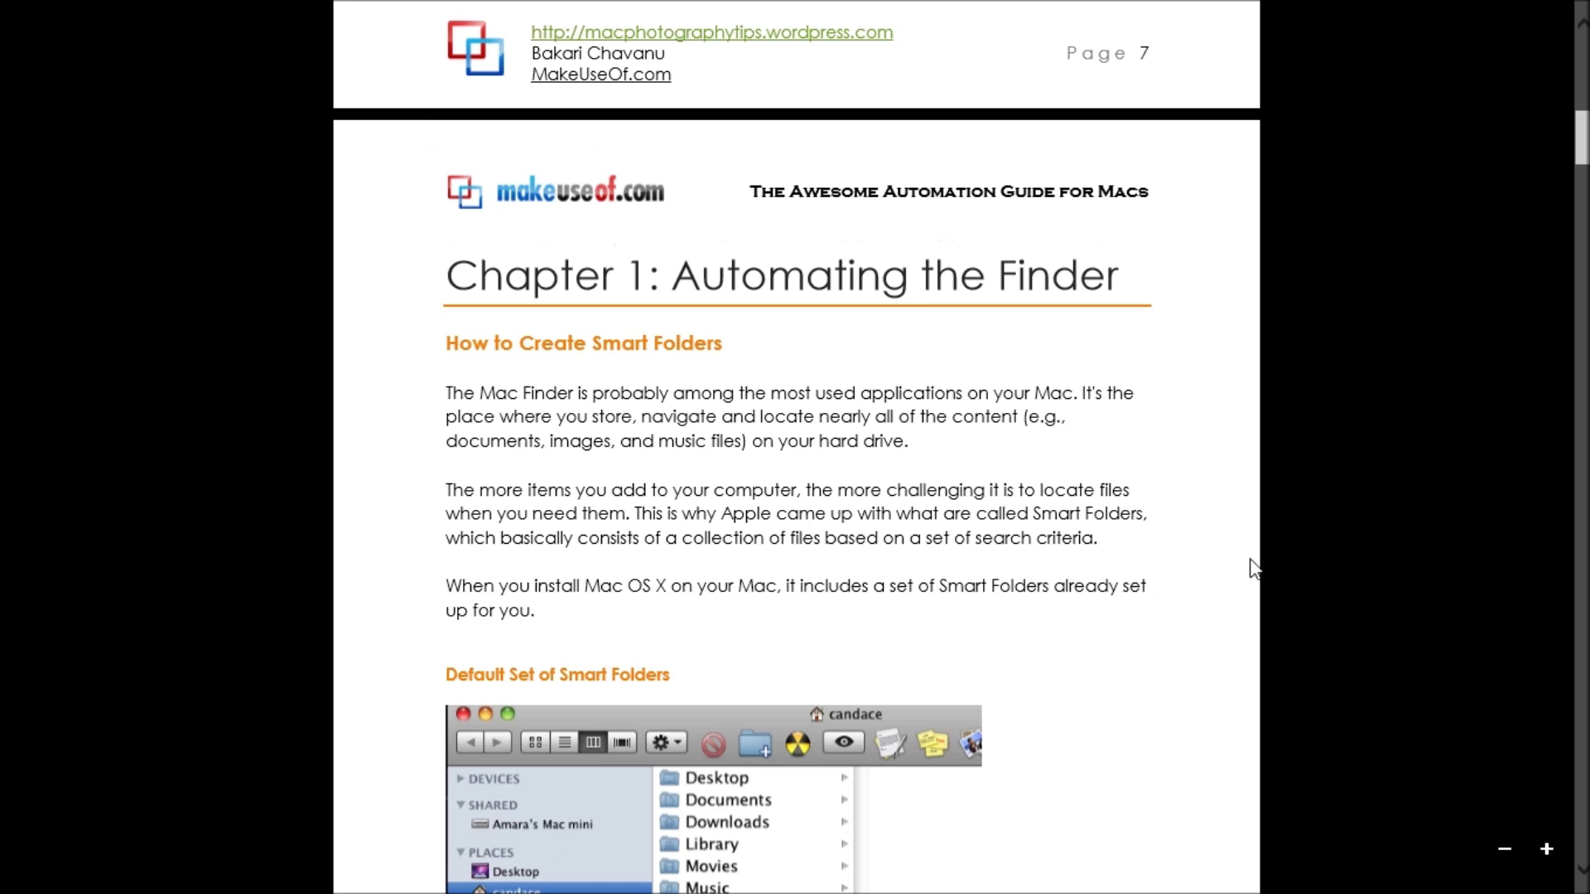
pyautogui.rightClick(1391, 663)
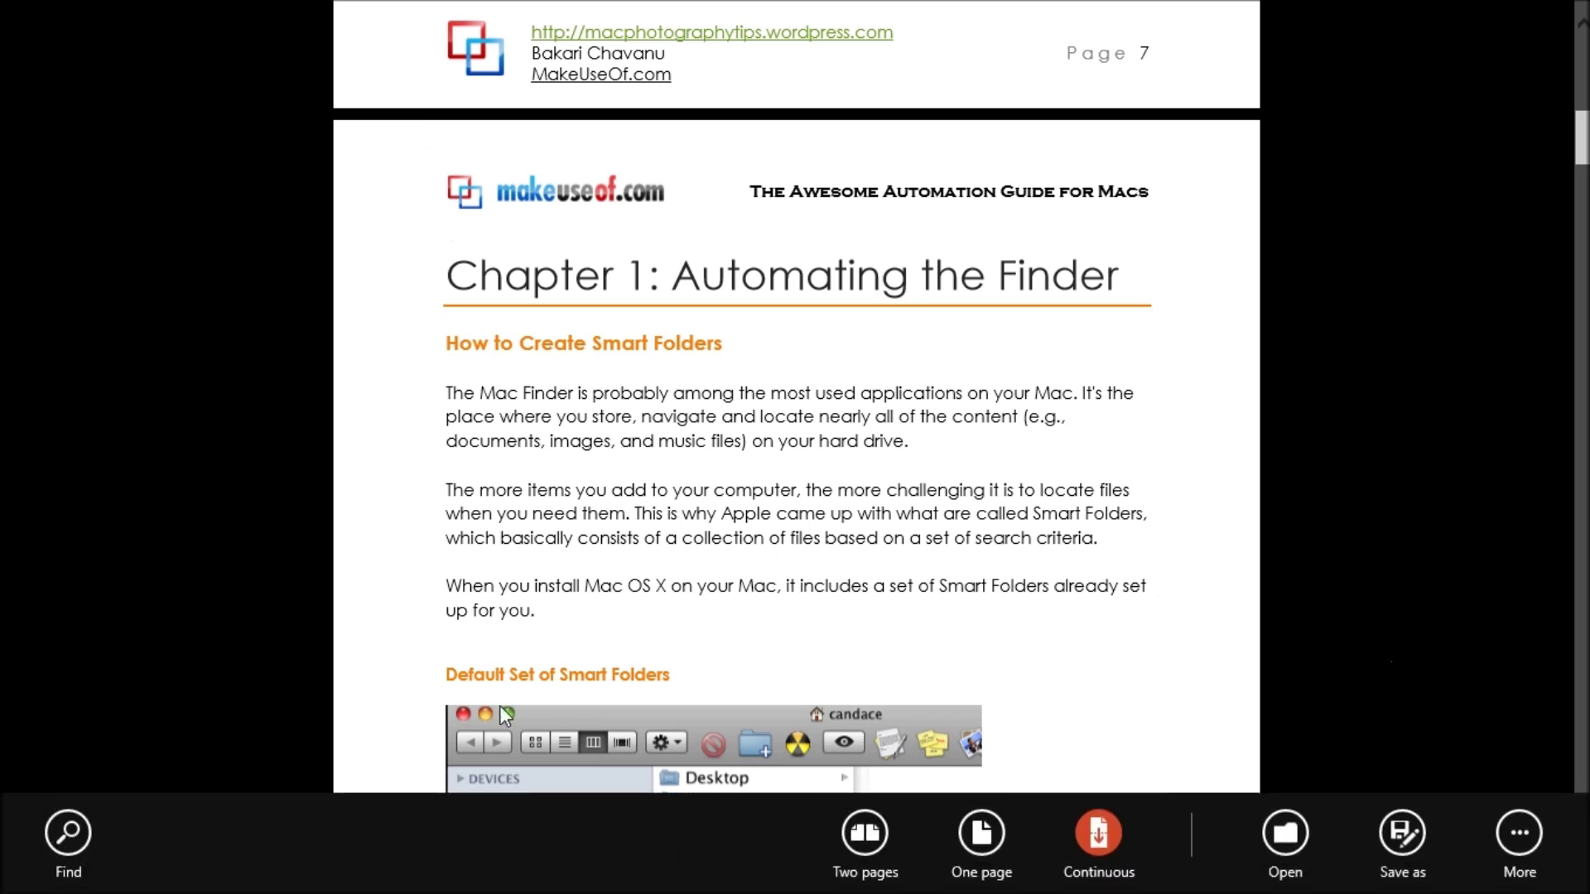
pyautogui.click(51, 836)
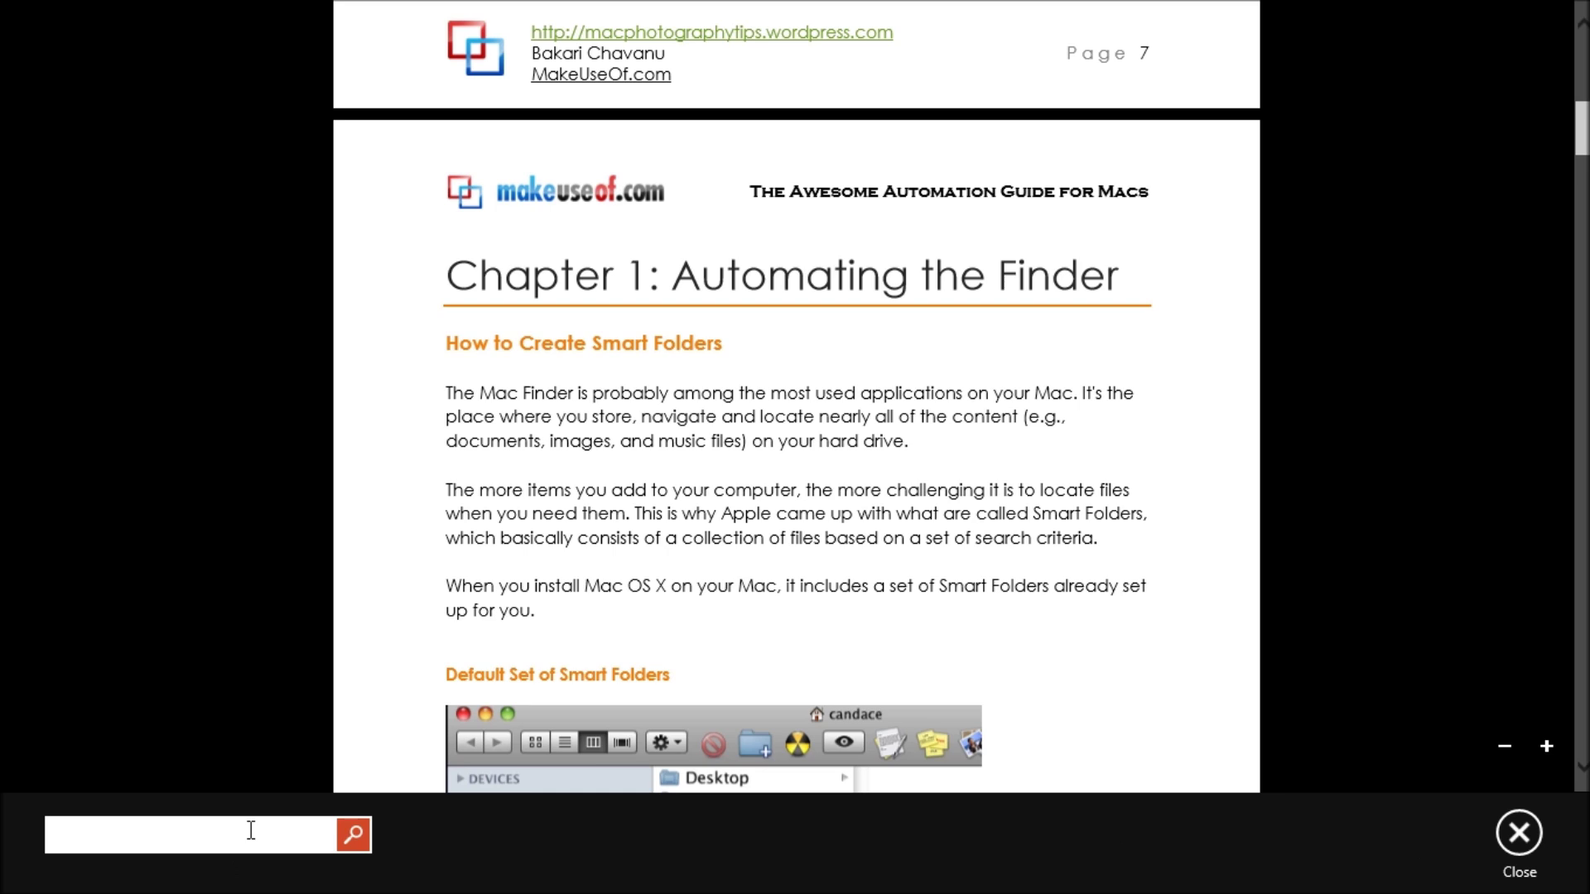
pyautogui.write('music')
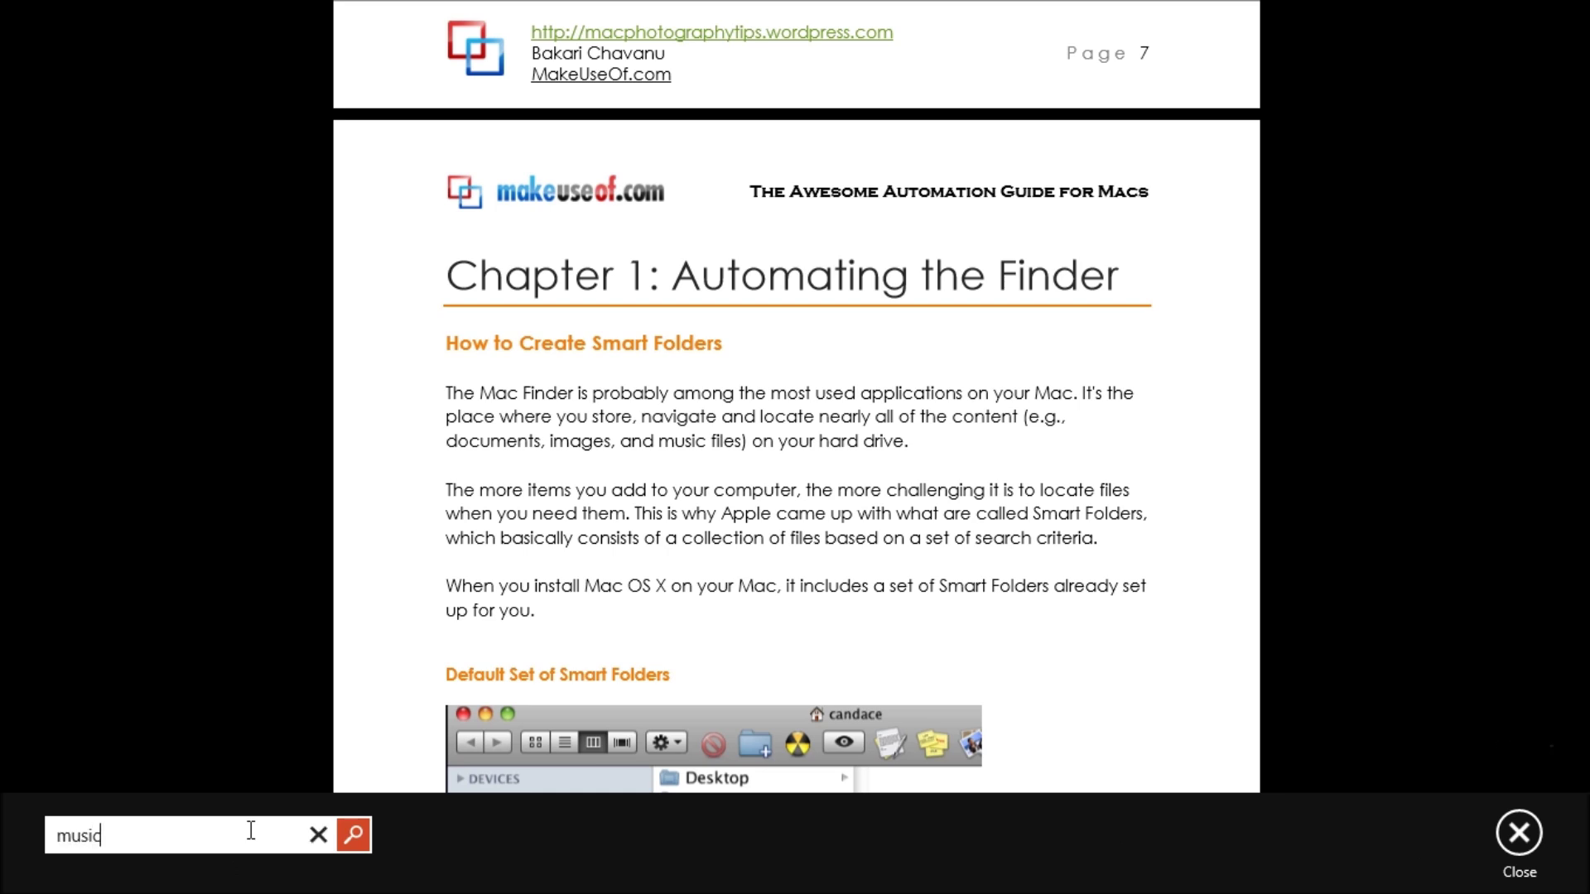
pyautogui.press('Return')
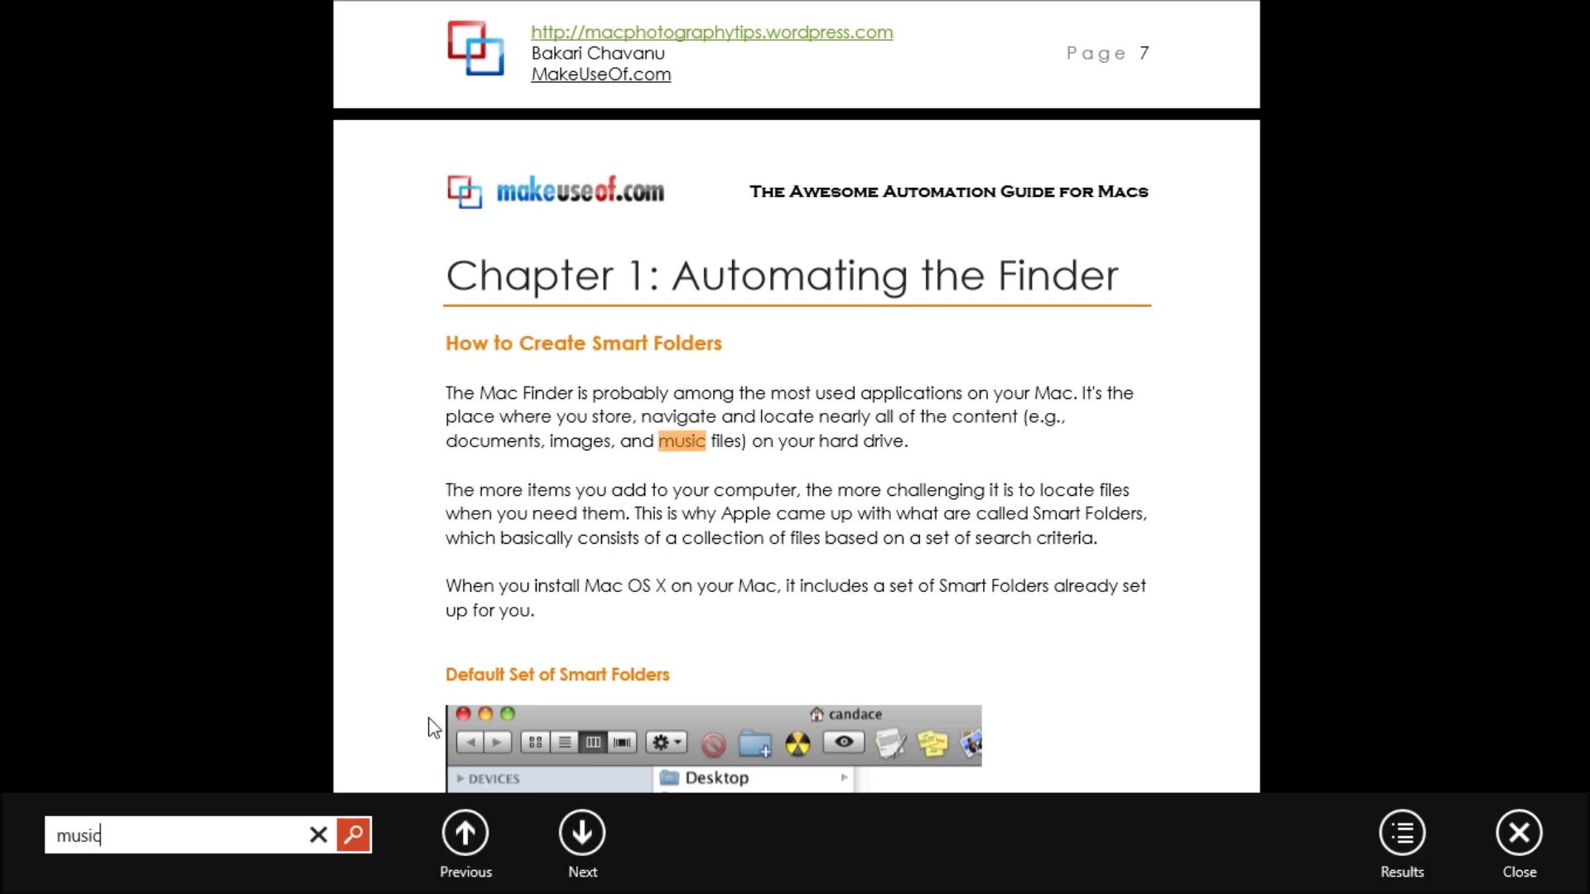
# - Step through the 'music' matches to the one on page 19, then close the search
pyautogui.click(563, 836)
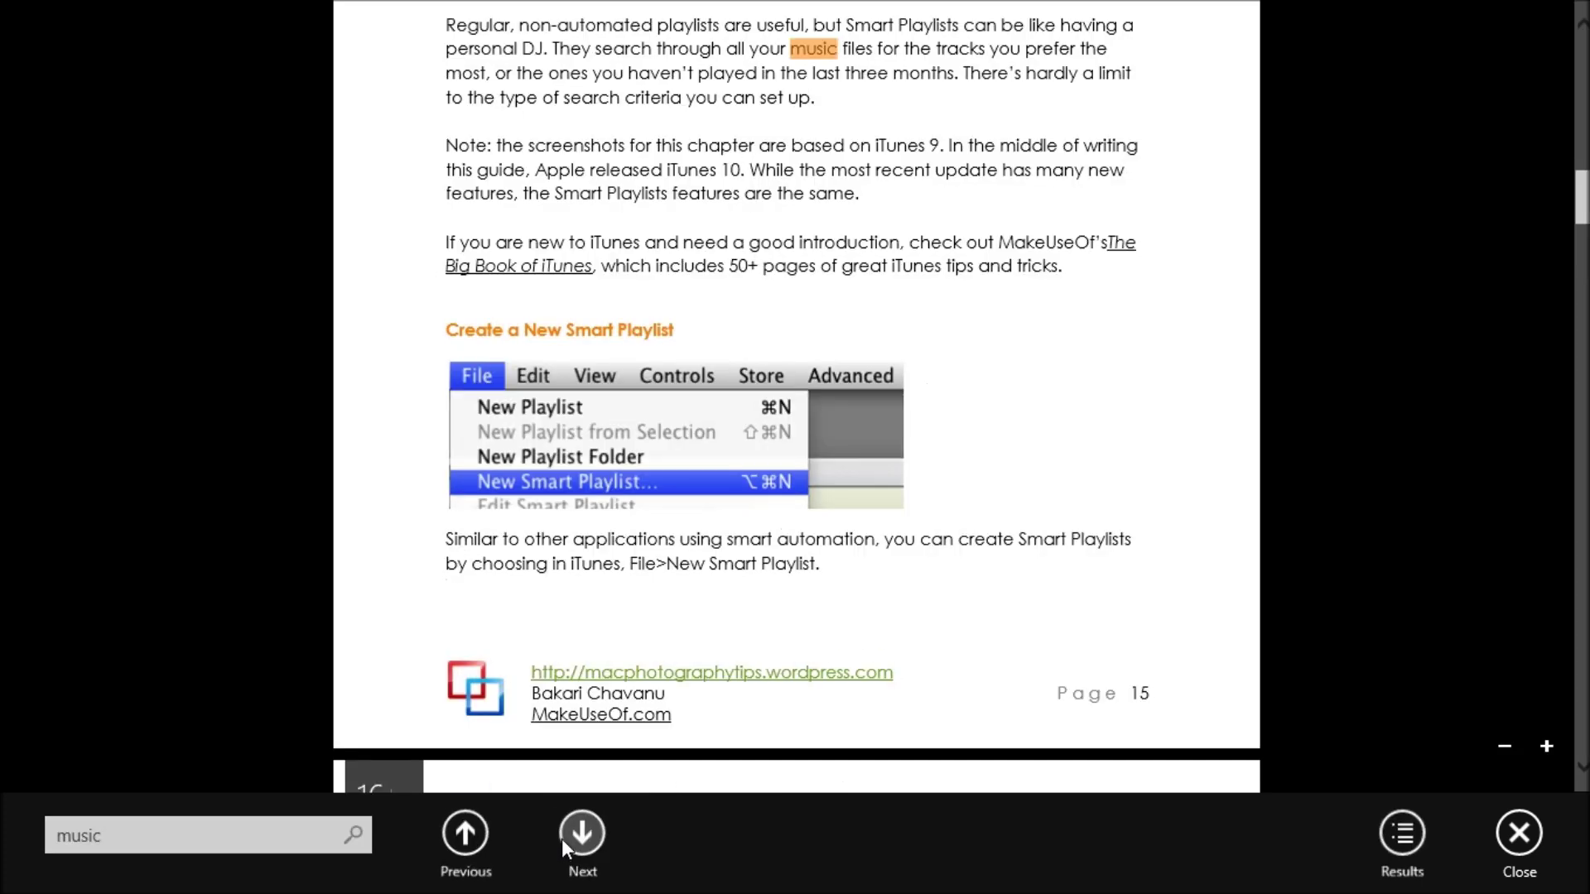
pyautogui.click(582, 832)
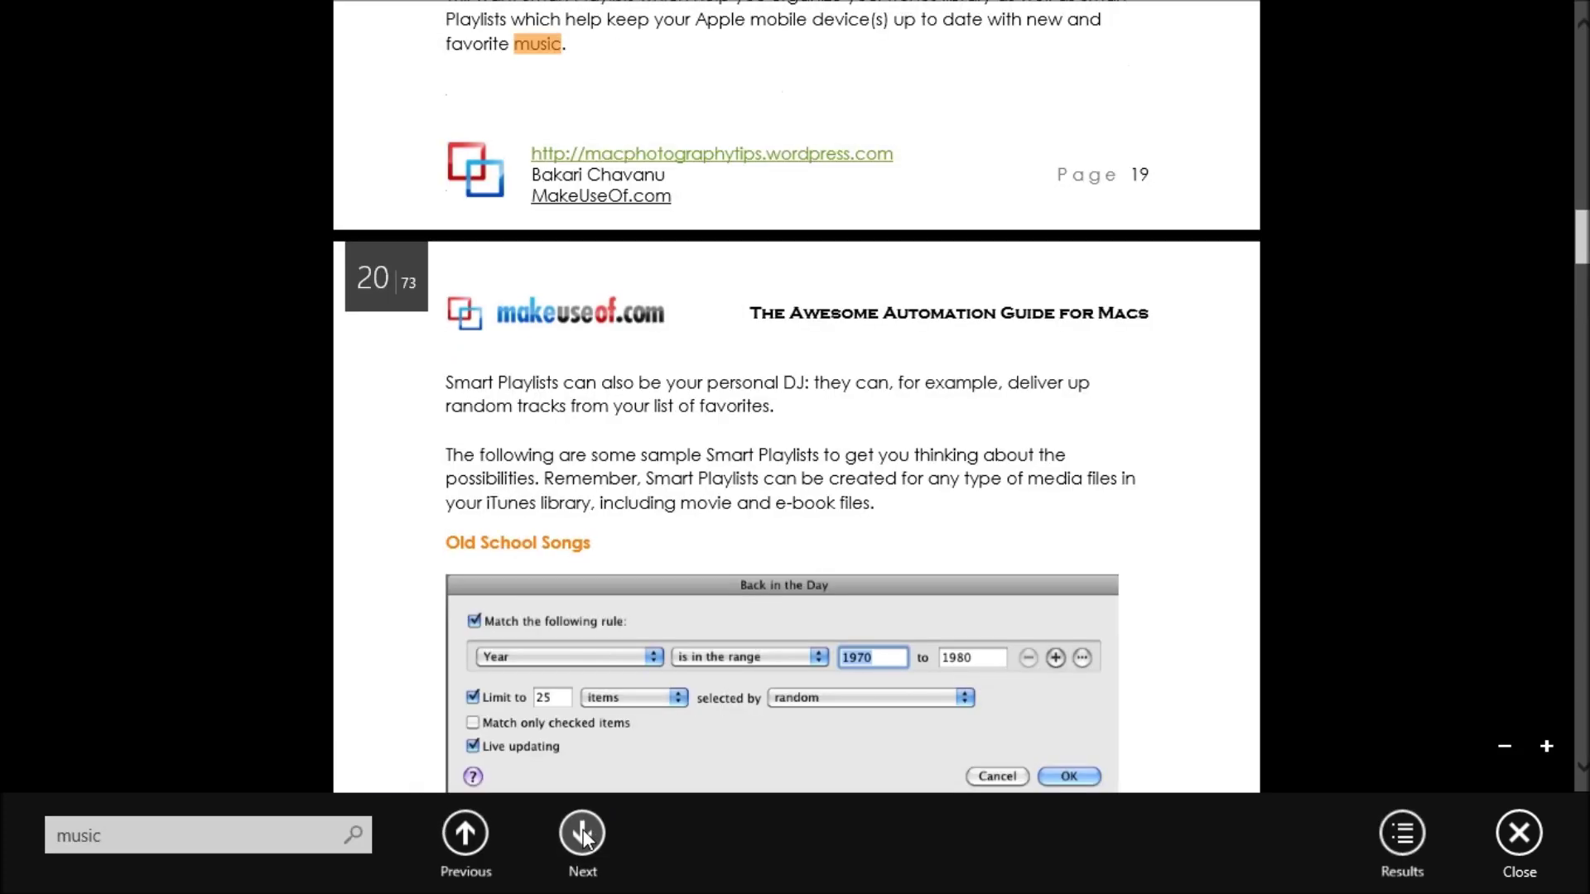
pyautogui.click(1520, 853)
# - Switch the reader to the Two pages spread layout
pyautogui.rightClick(1342, 457)
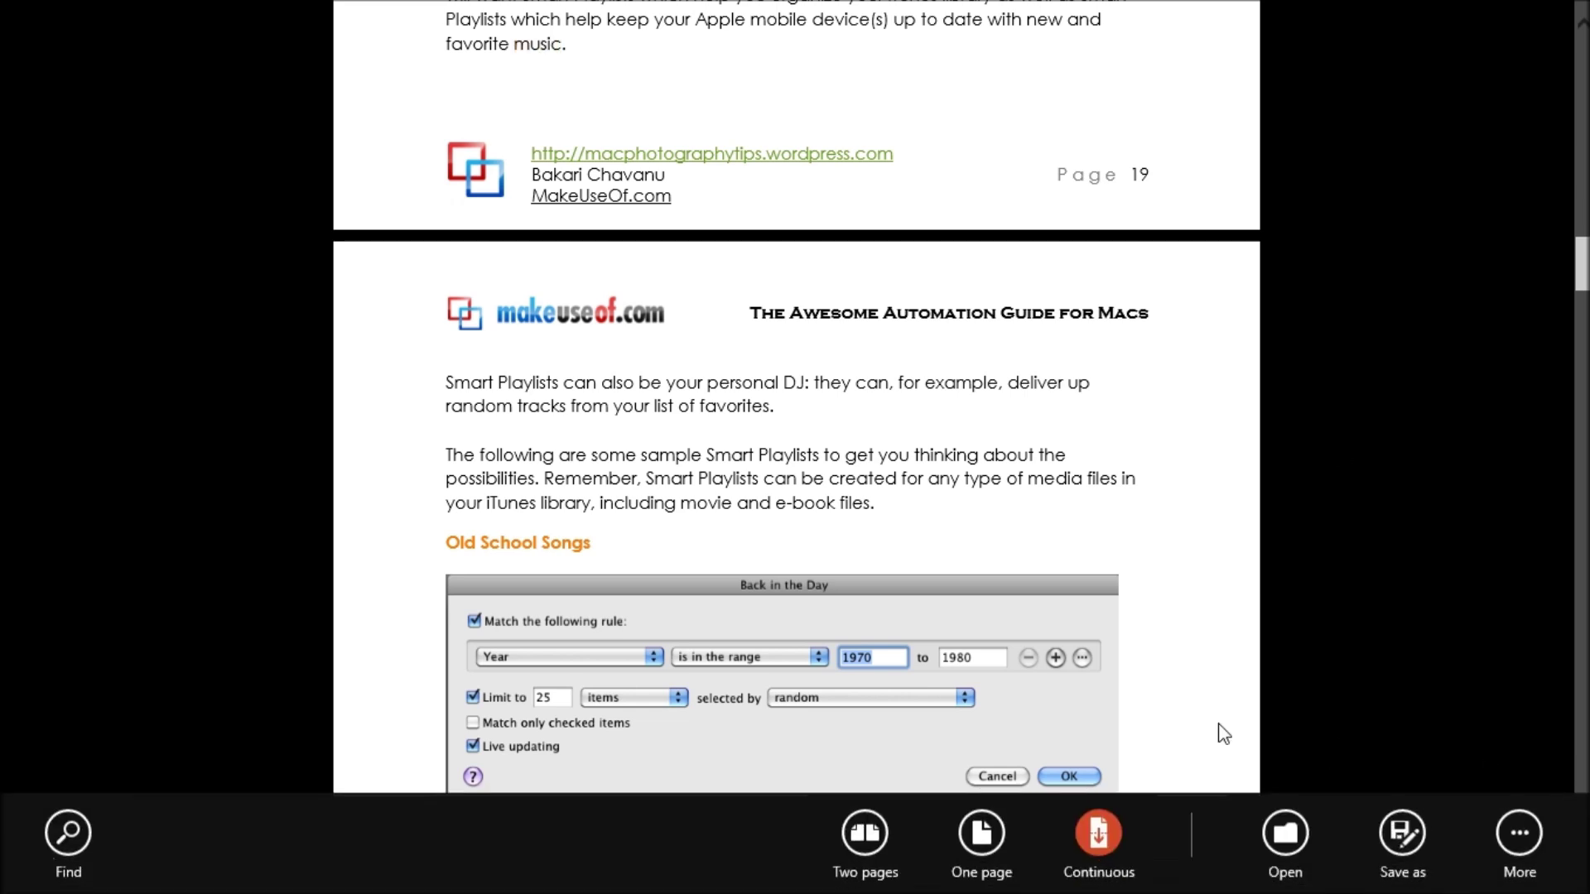
pyautogui.click(861, 835)
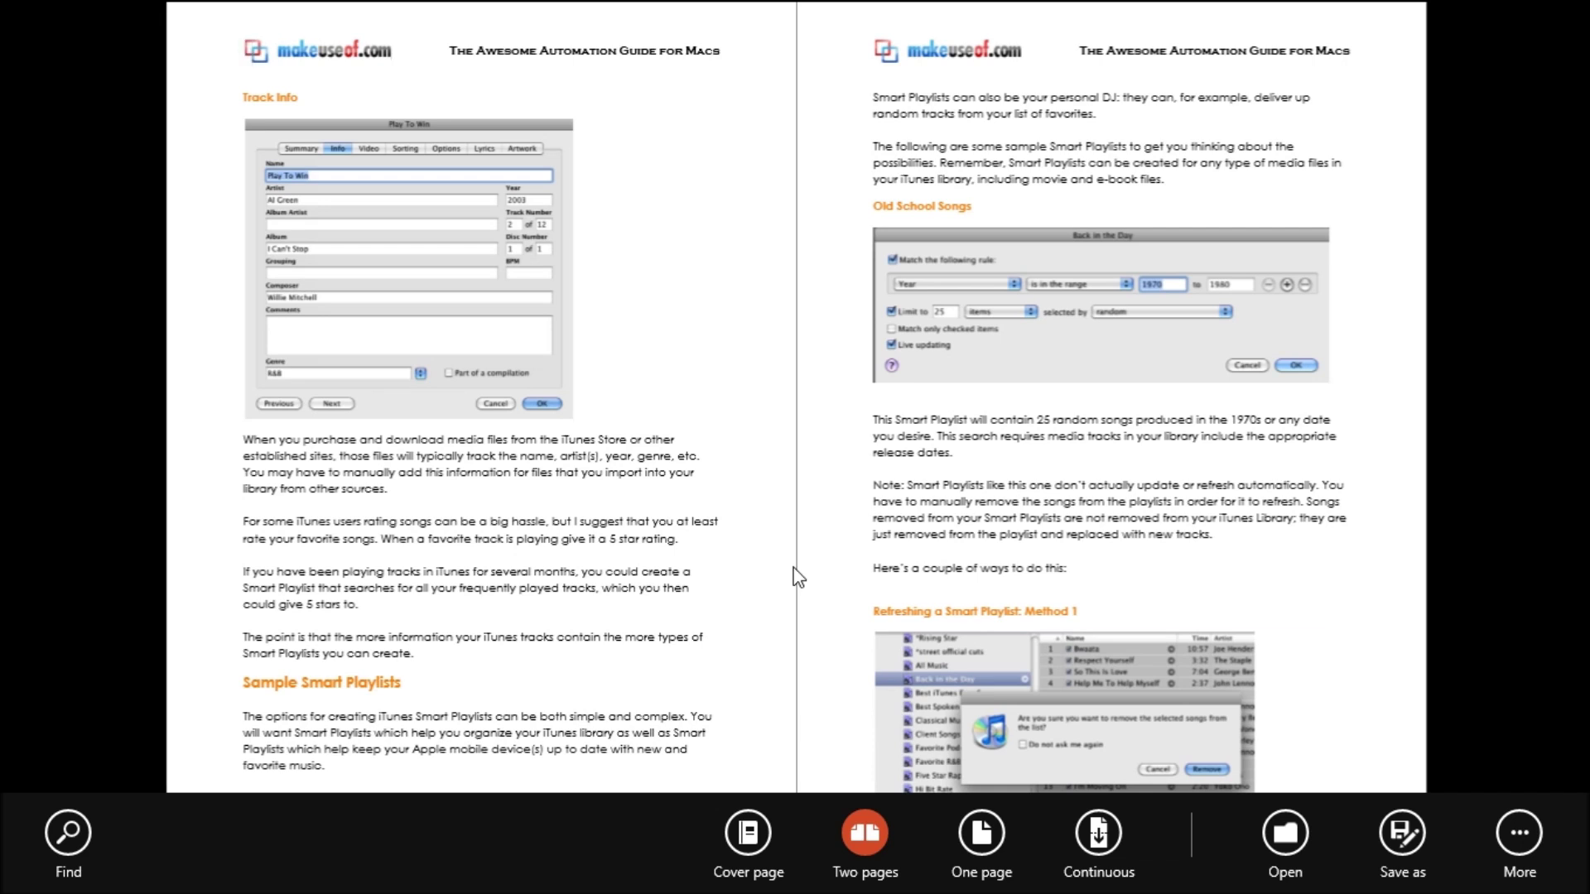
pyautogui.click(704, 546)
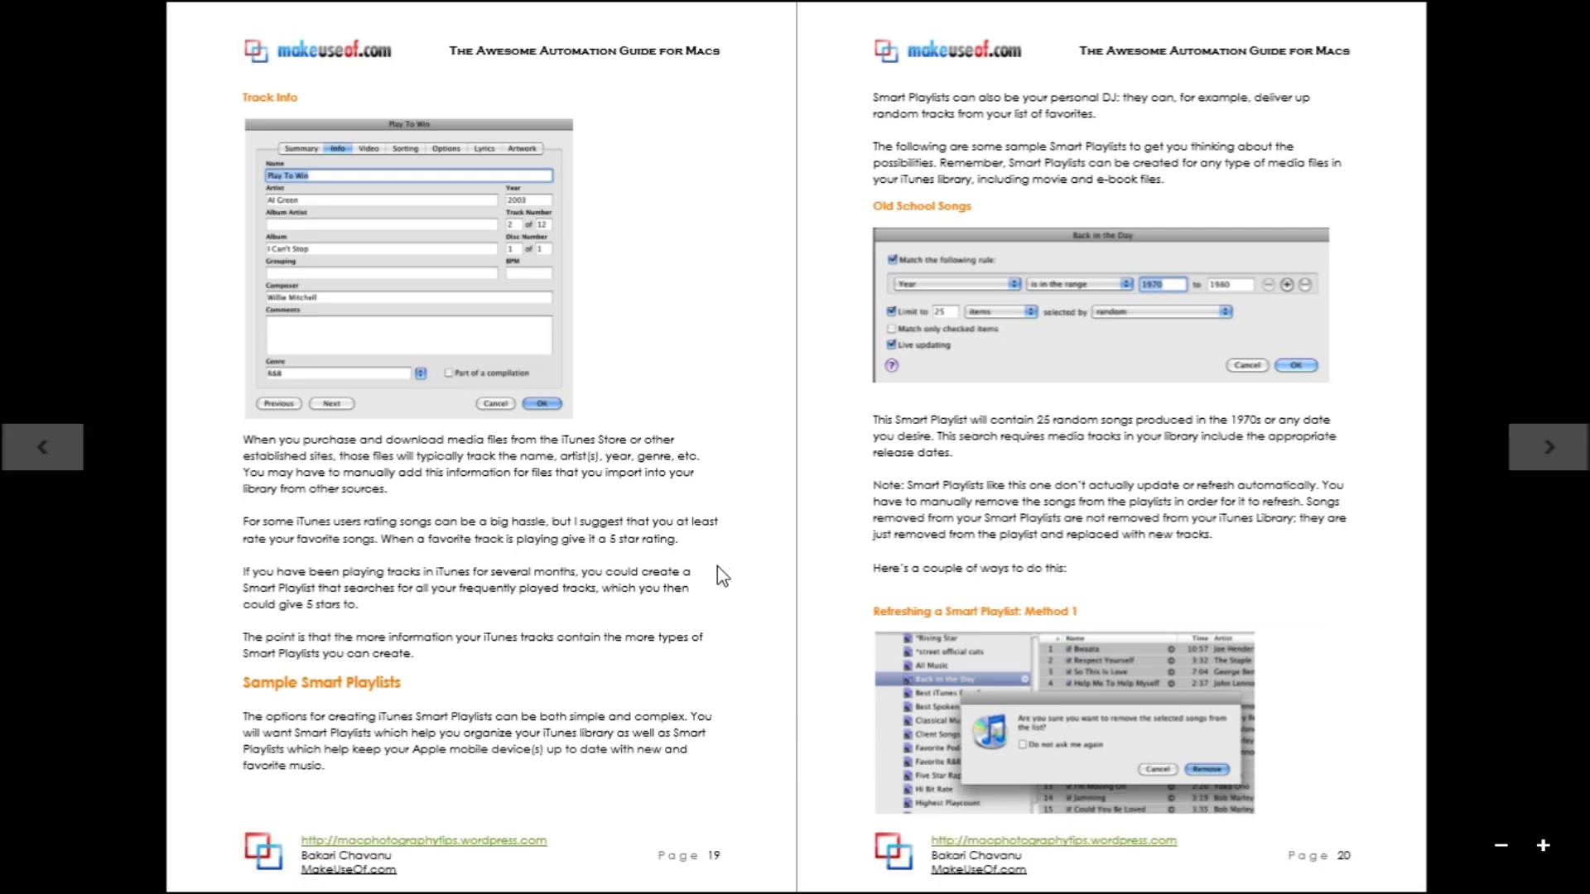
# - Flip back and forth between spreads, settling on pages 23–24
pyautogui.click(1569, 463)
pyautogui.click(1565, 465)
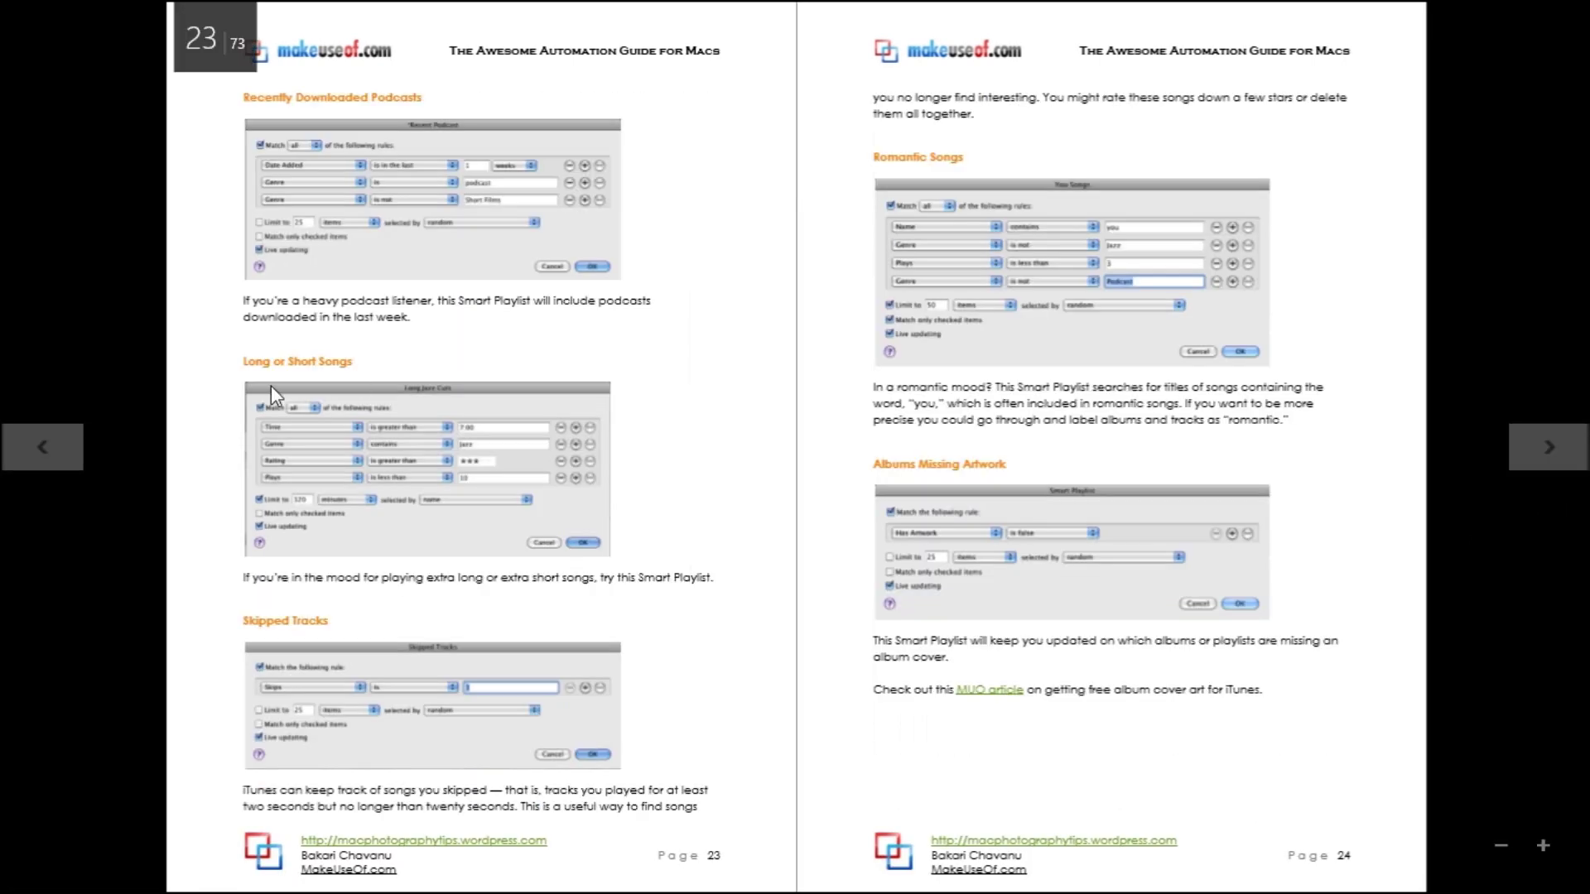
pyautogui.click(42, 447)
pyautogui.click(1550, 439)
pyautogui.click(28, 459)
pyautogui.click(1542, 460)
# - Page forward to the Camera Model spread on pages 27–28
pyautogui.click(1537, 443)
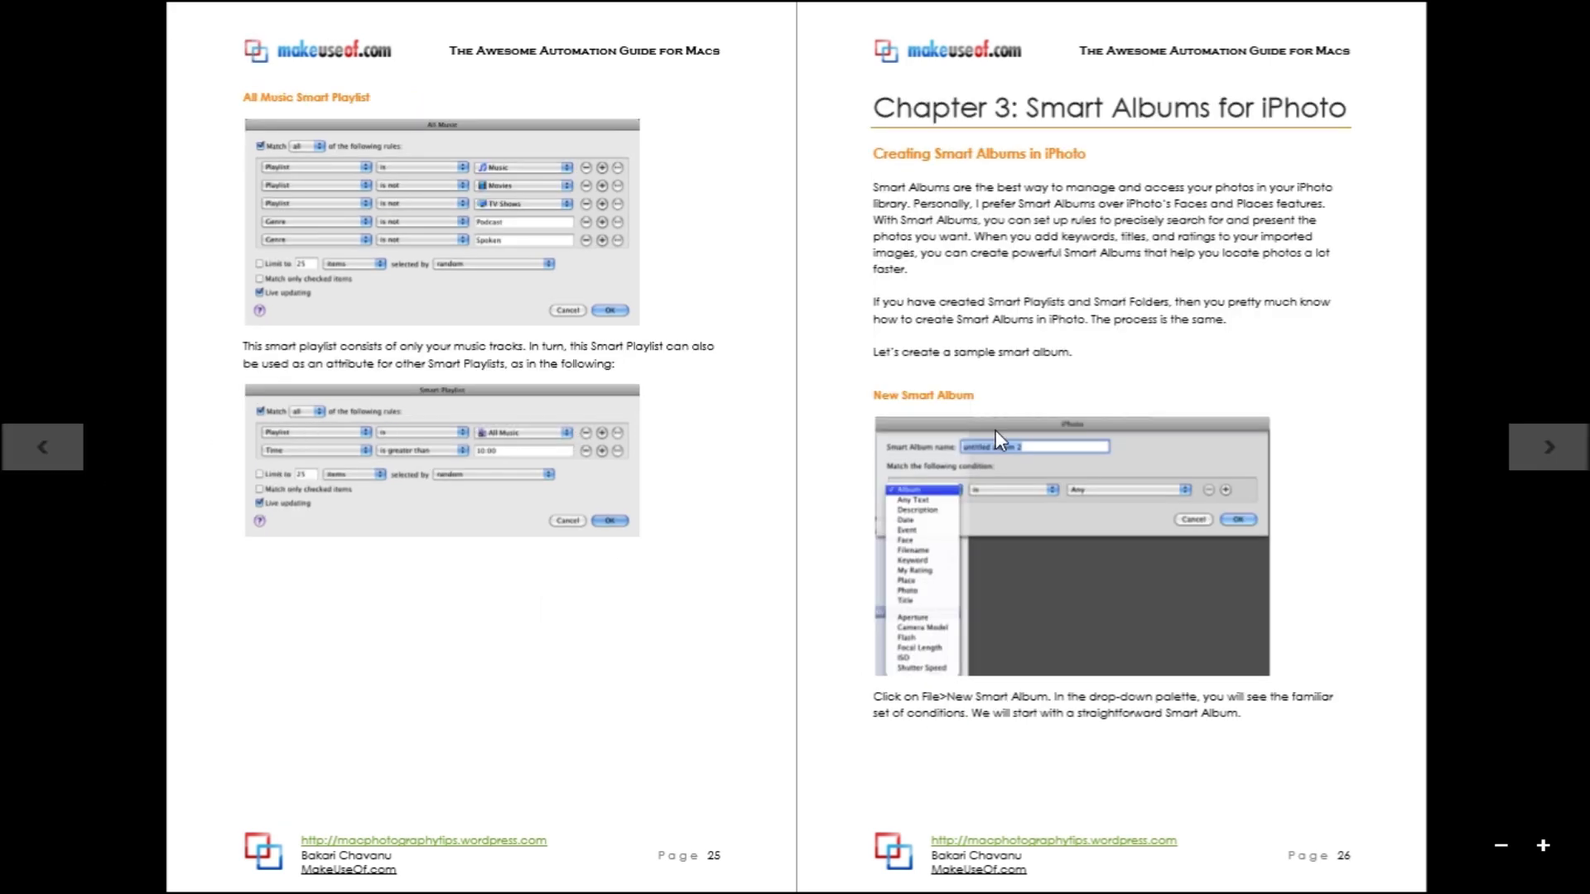
pyautogui.click(1547, 447)
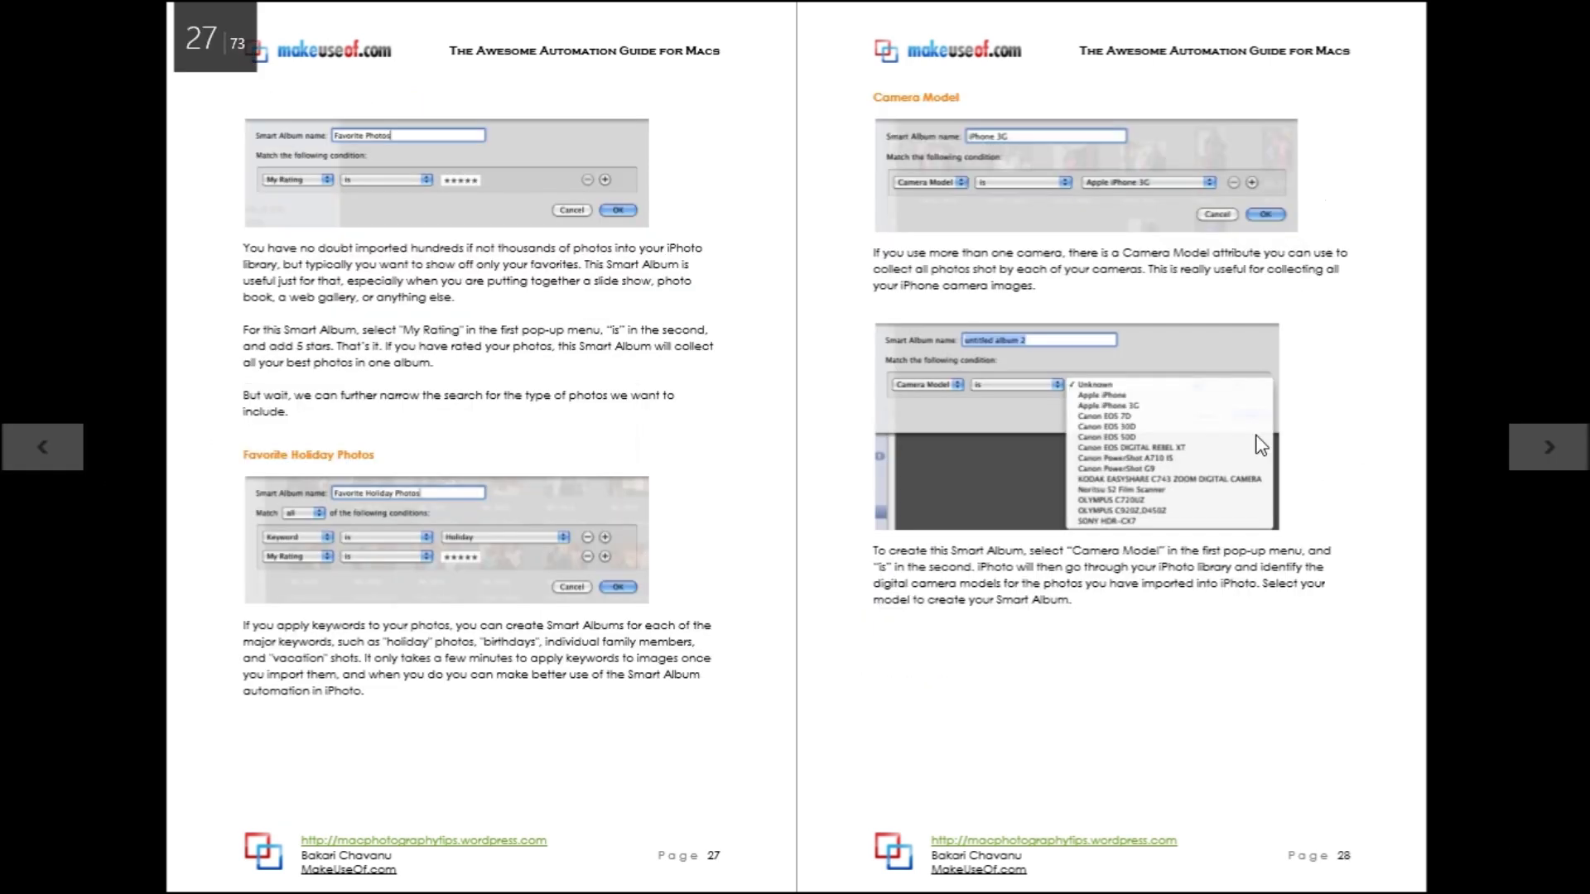
pyautogui.click(6, 457)
pyautogui.press('Right')
pyautogui.rightClick(1126, 410)
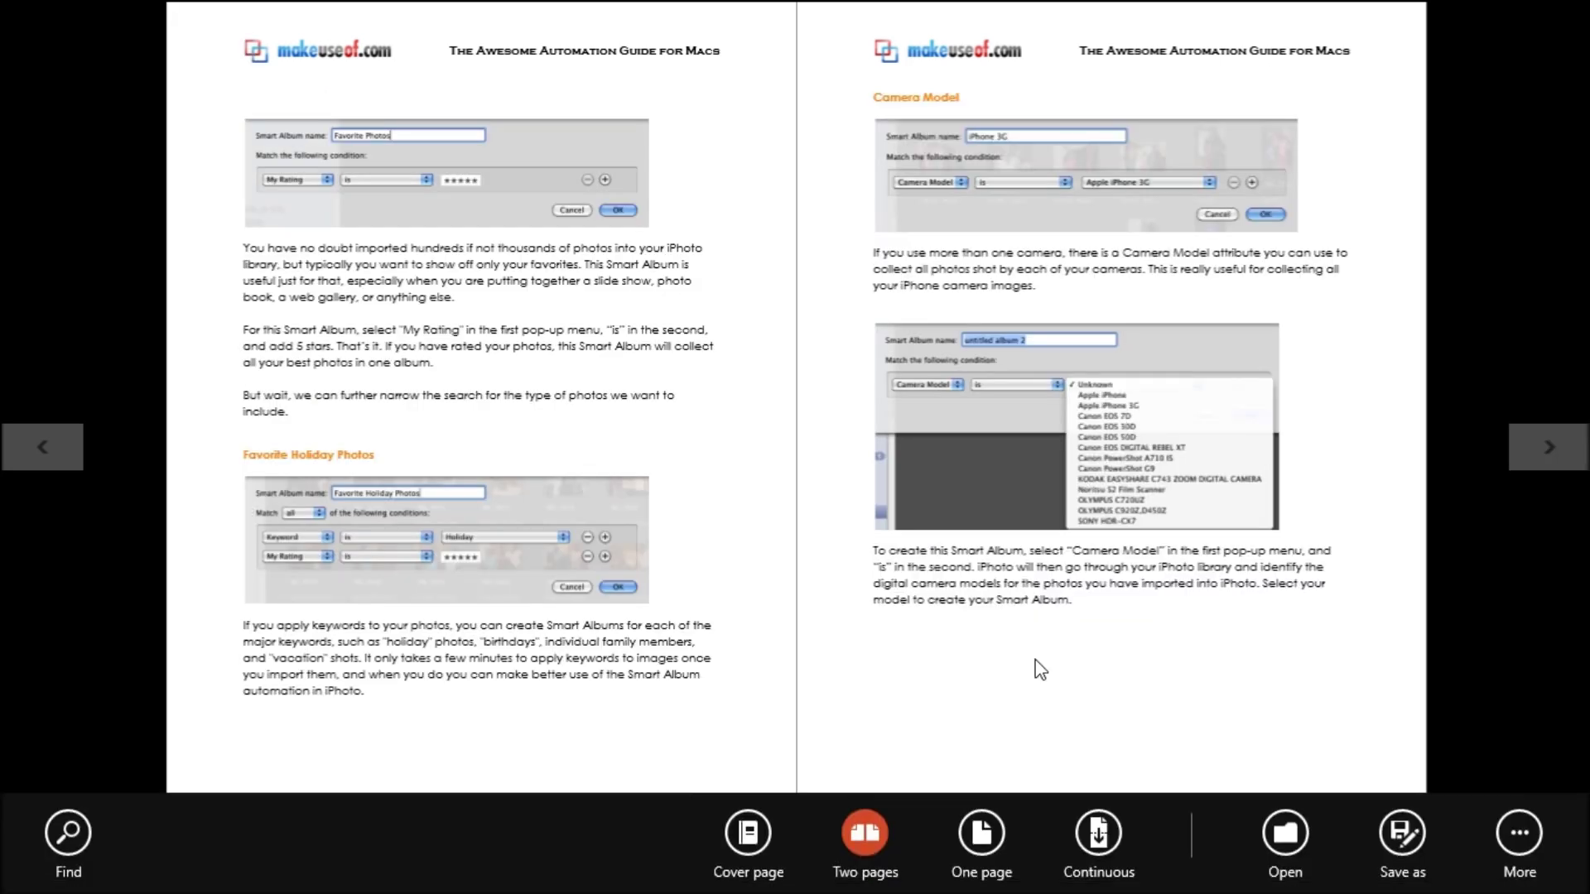
# - Switch to the One page layout and settle on page 28
pyautogui.click(974, 840)
pyautogui.click(1156, 394)
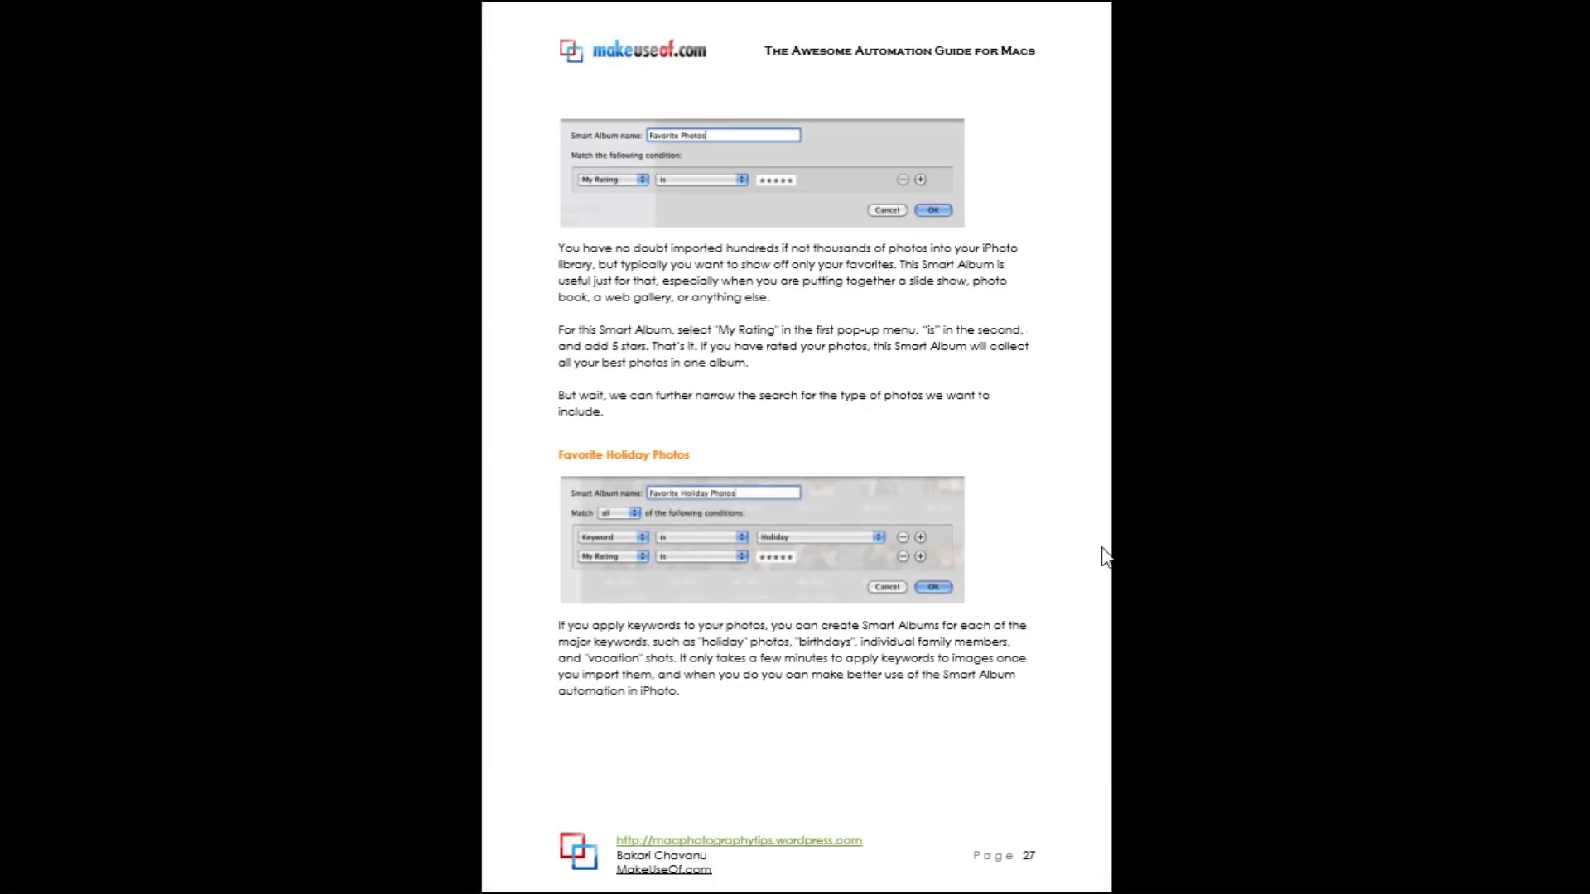
pyautogui.click(1562, 453)
pyautogui.click(1551, 447)
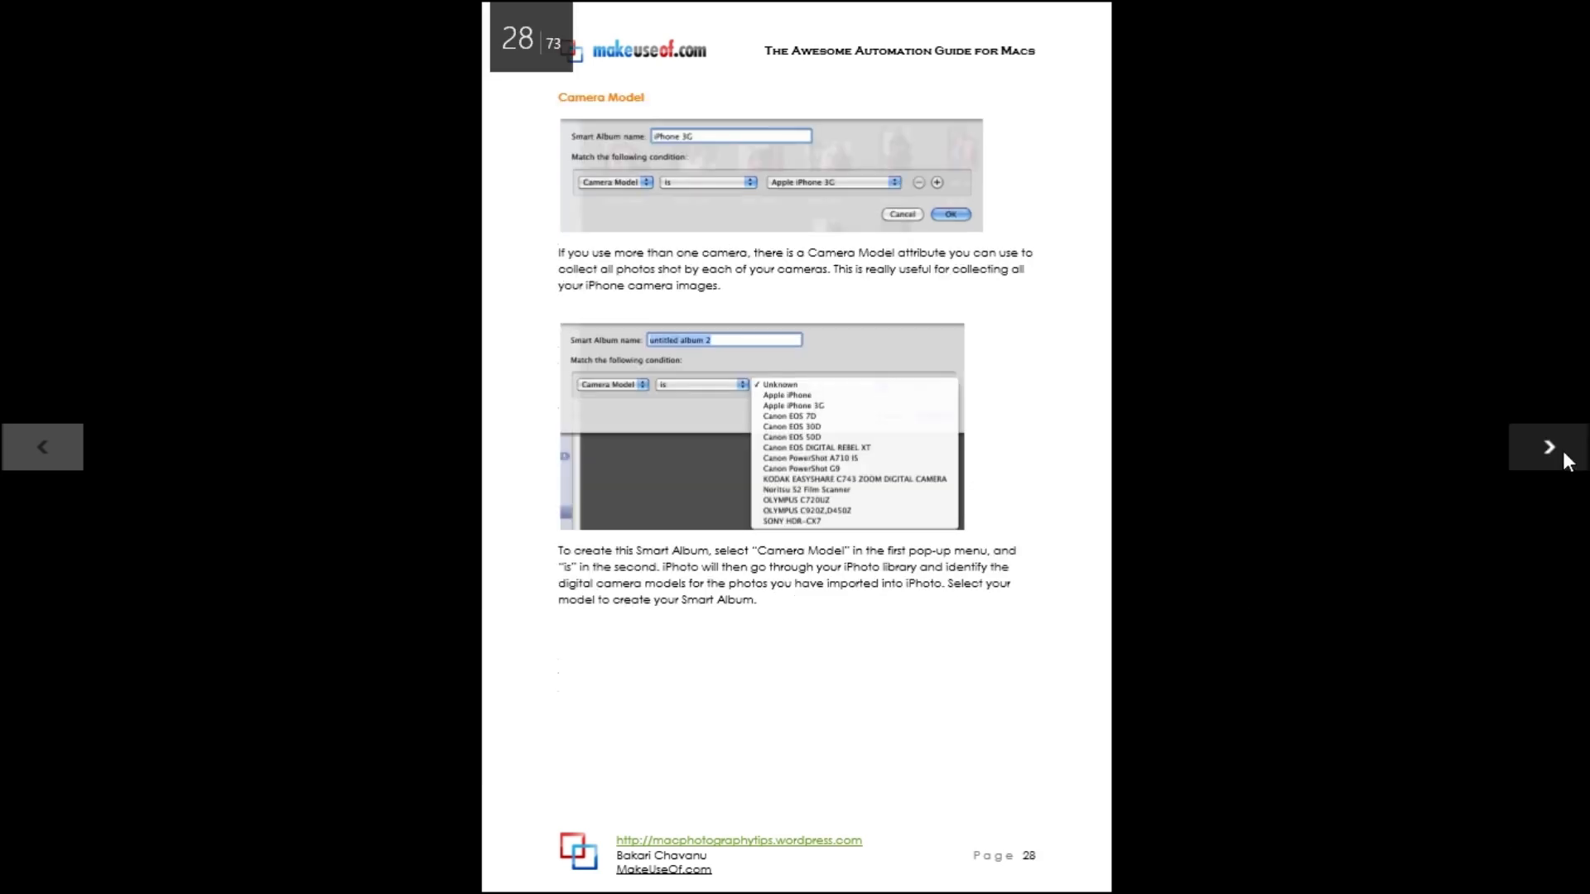
pyautogui.click(41, 447)
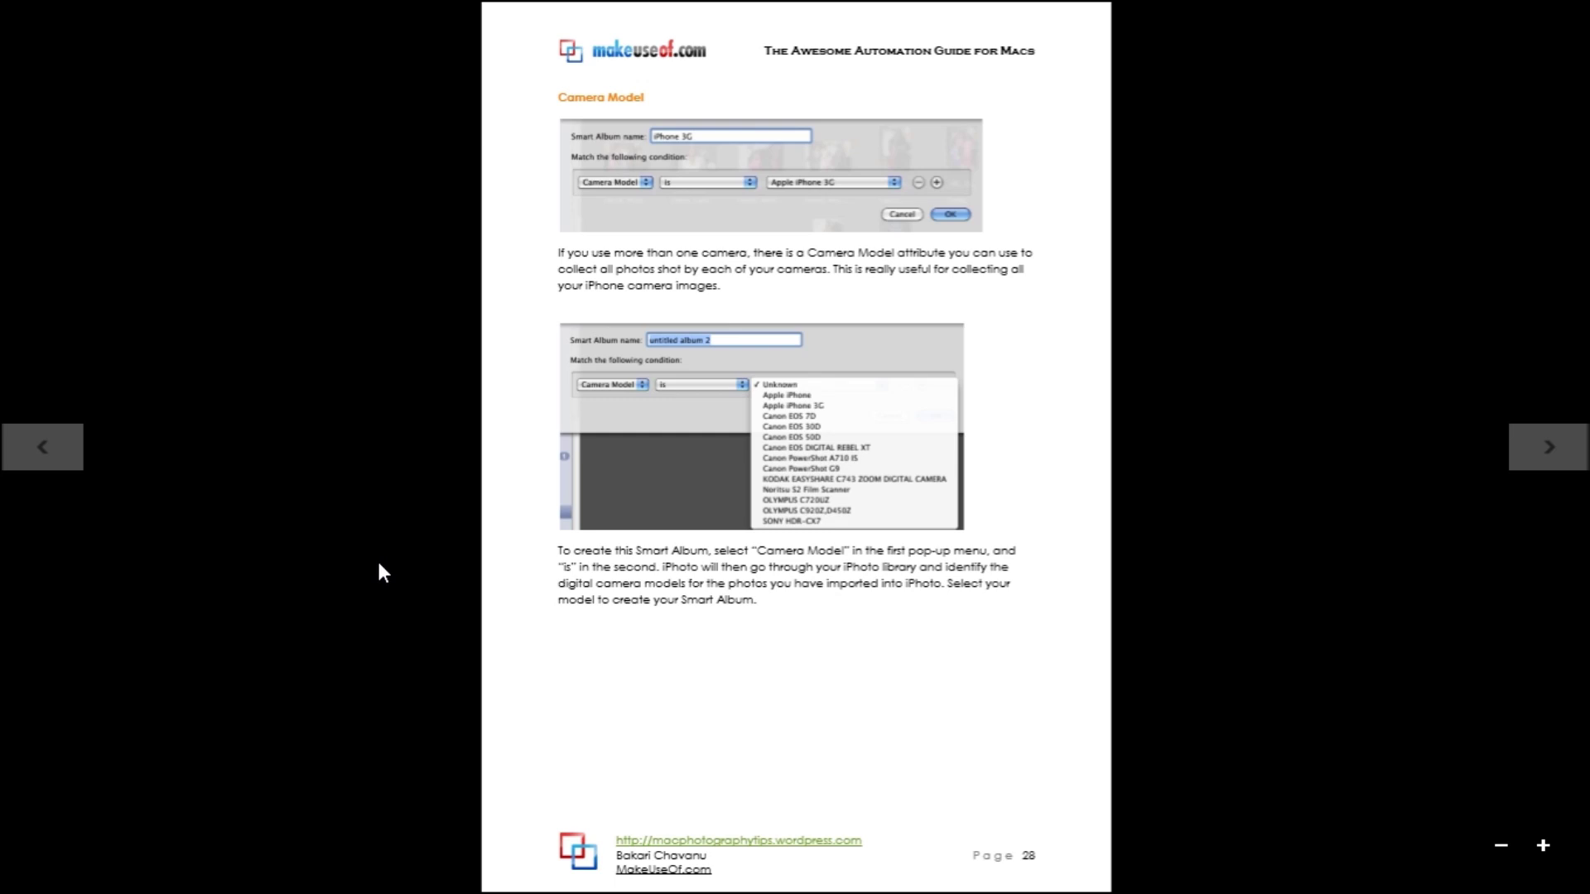
# - Switch to the Continuous scrolling layout around page 28
pyautogui.rightClick(1104, 439)
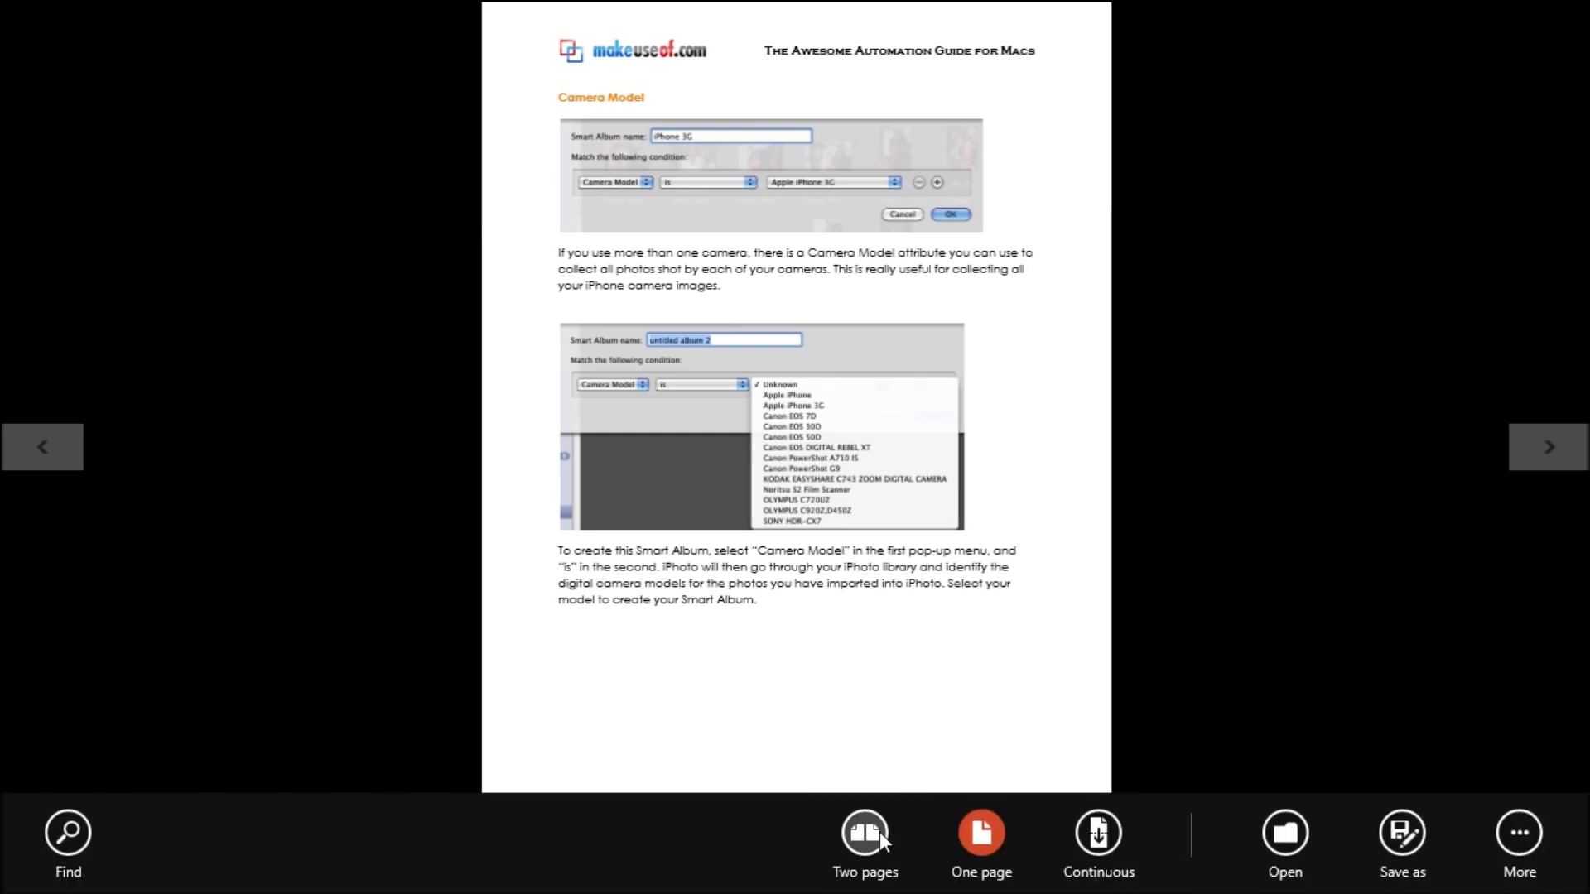
pyautogui.click(1110, 831)
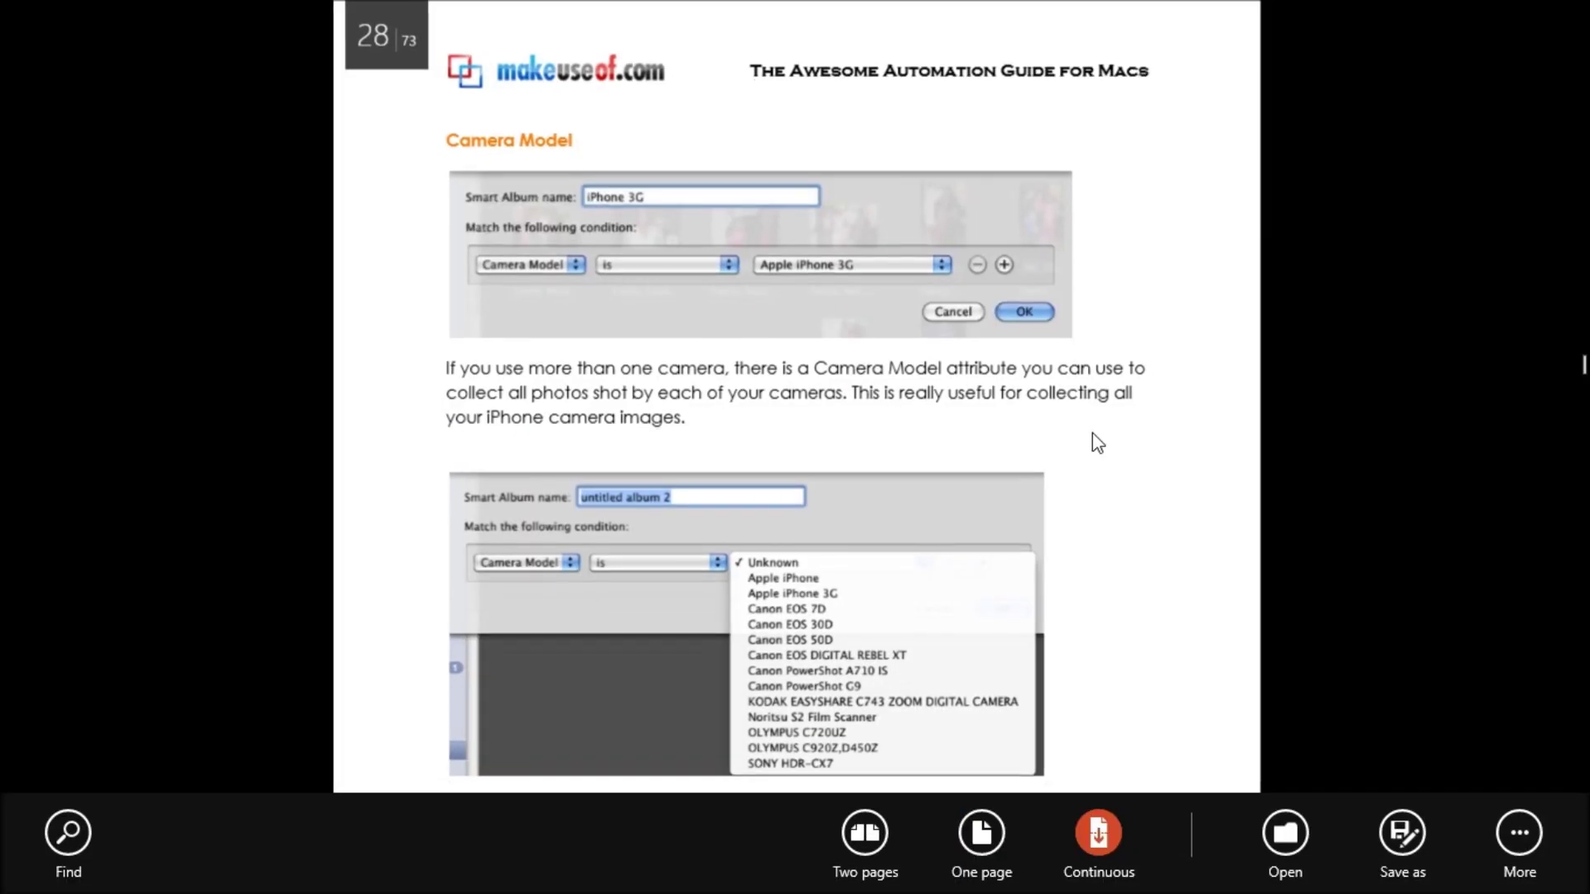
pyautogui.click(1338, 415)
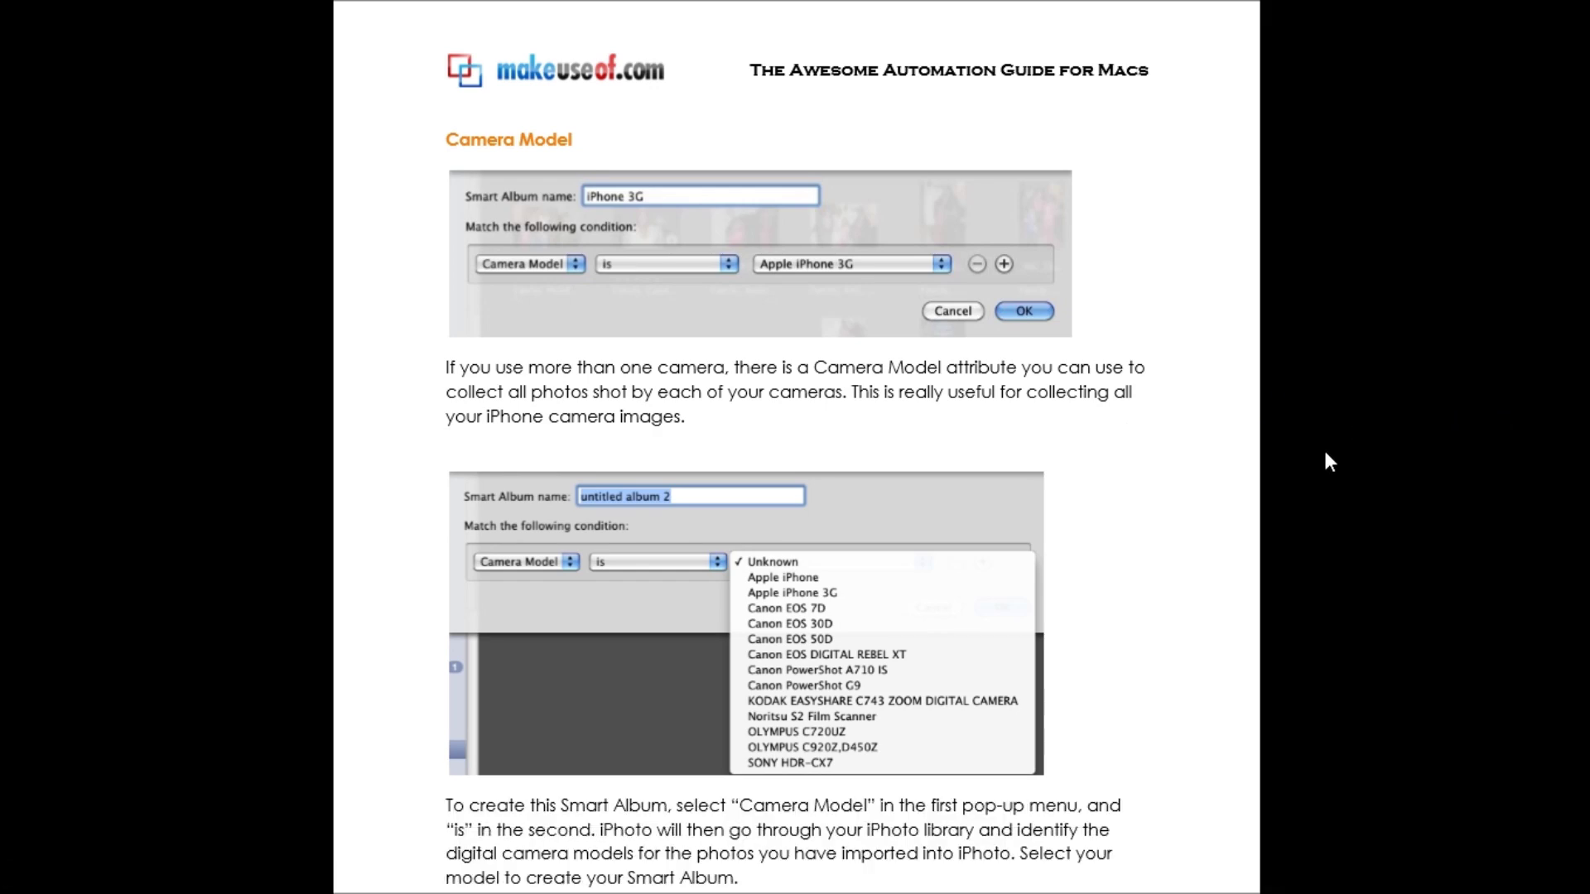
pyautogui.scroll(-2, 1323, 454)
pyautogui.scroll(6, 1323, 454)
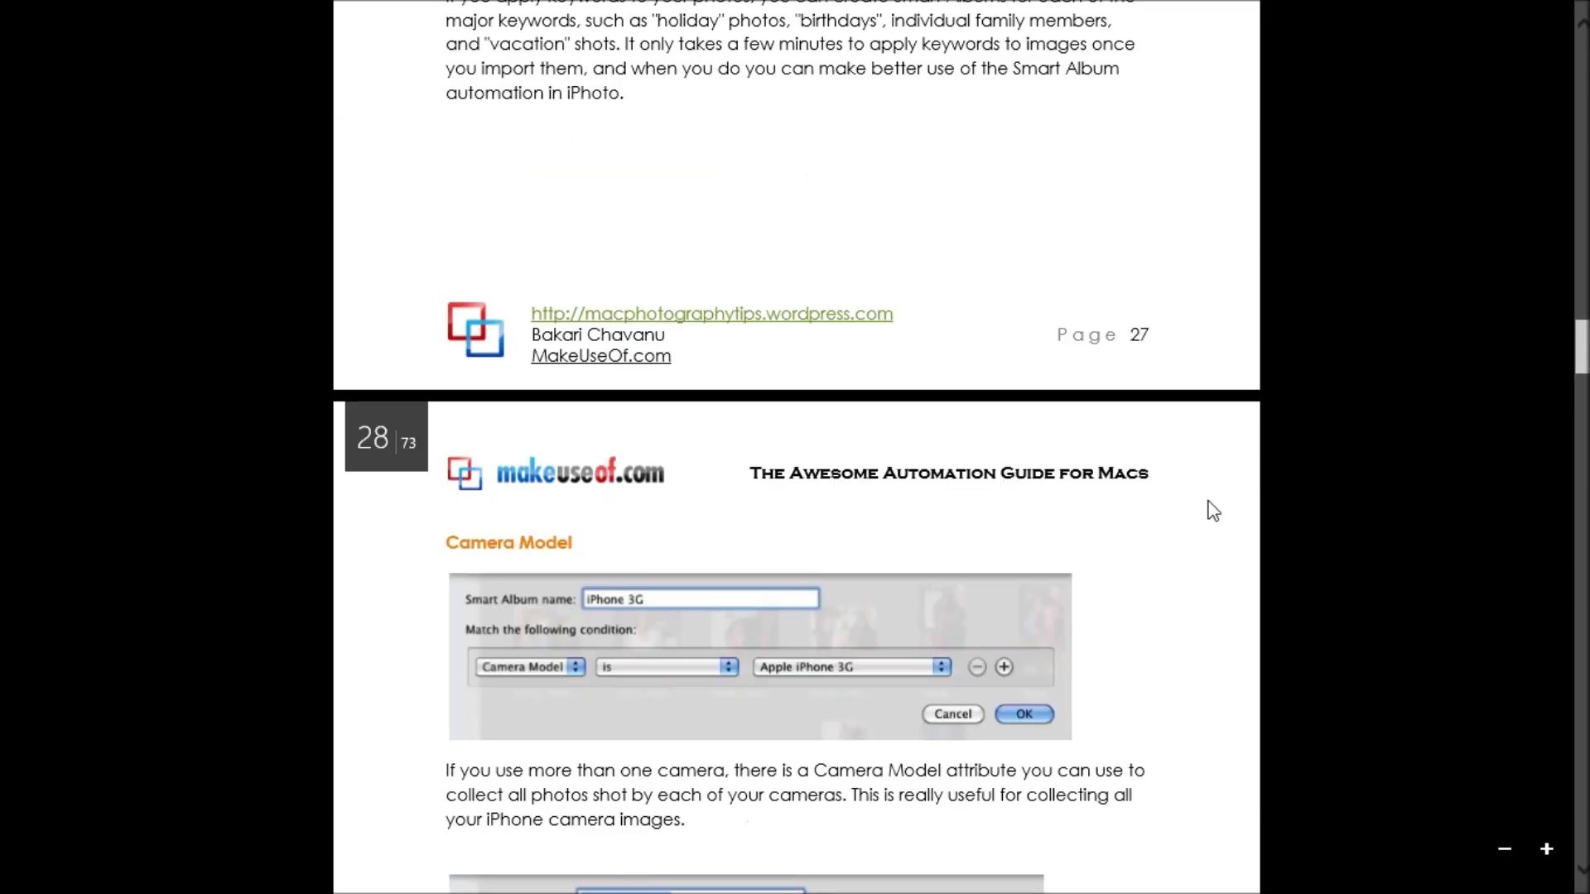
pyautogui.rightClick(1211, 510)
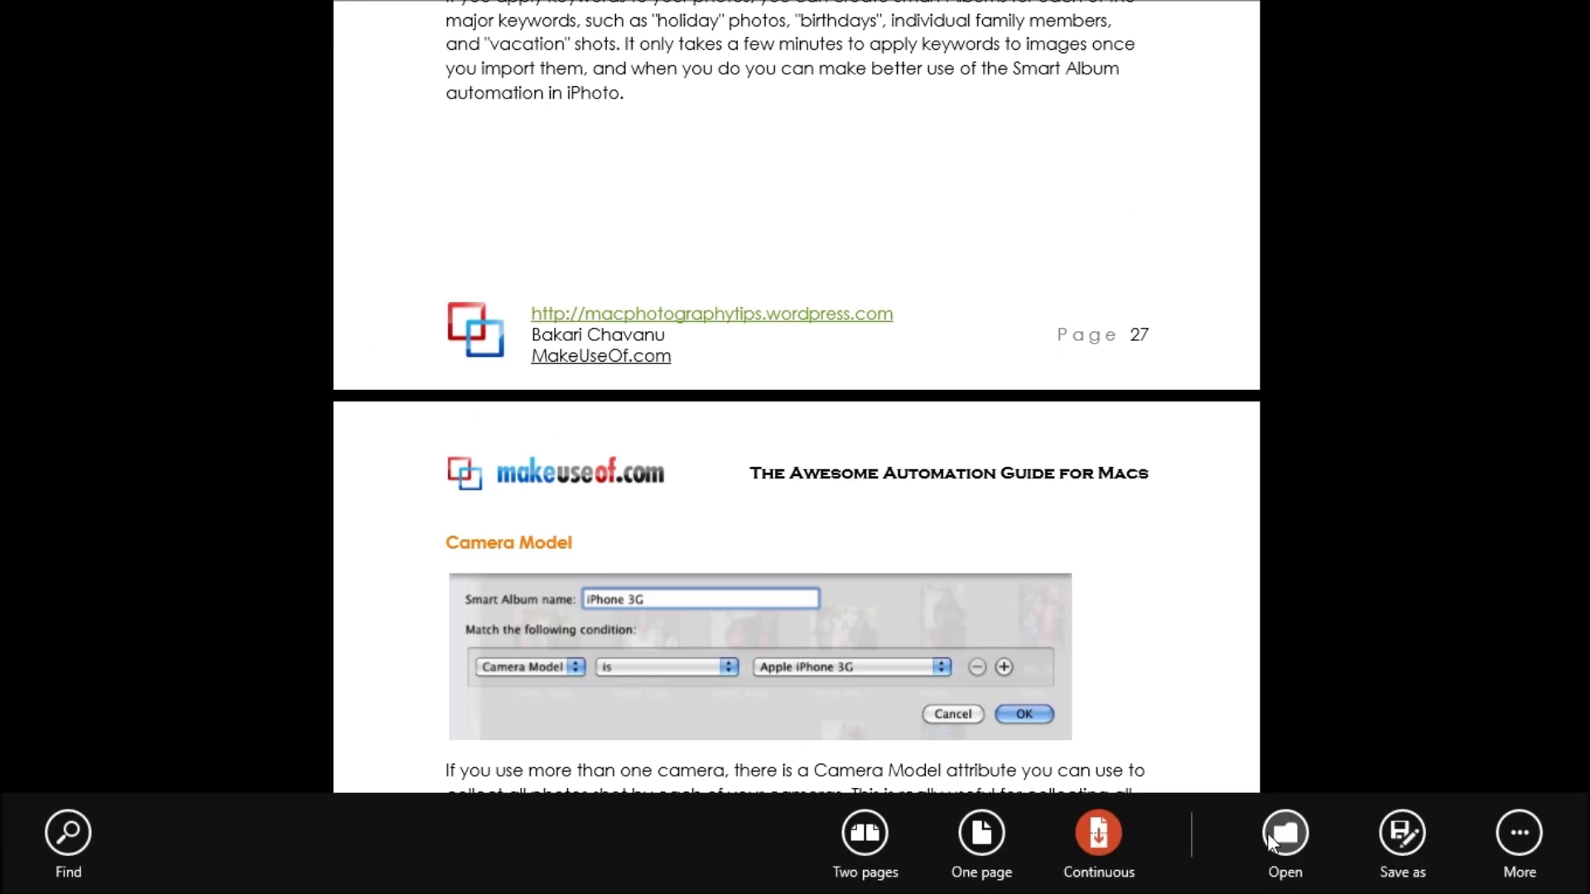
# - Show the document's Bookmarks pane from the More options
pyautogui.click(1519, 835)
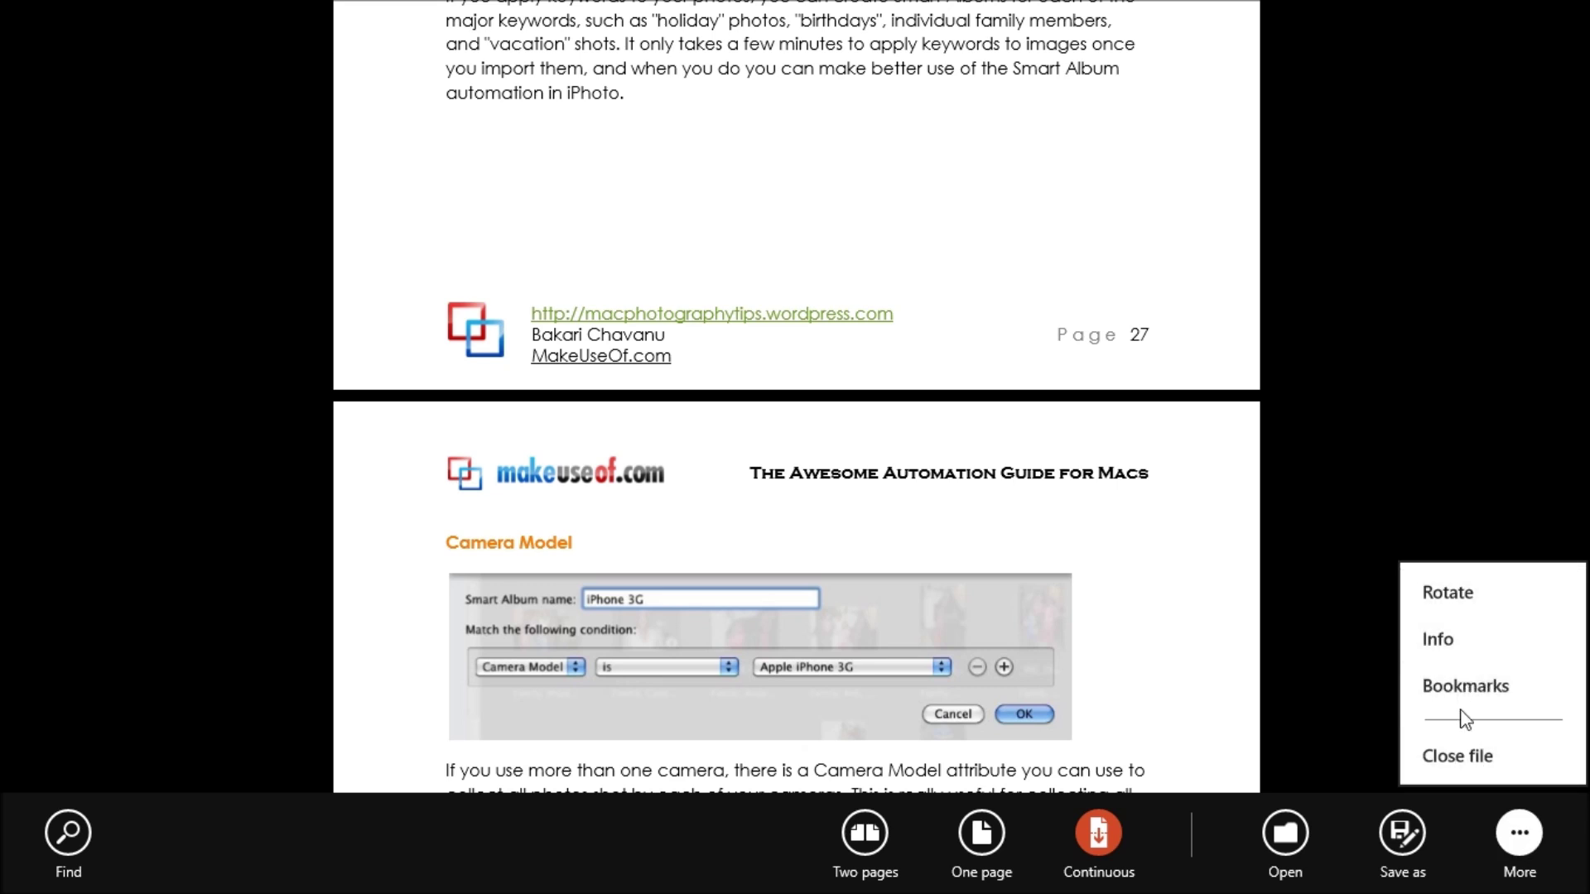
pyautogui.click(1464, 687)
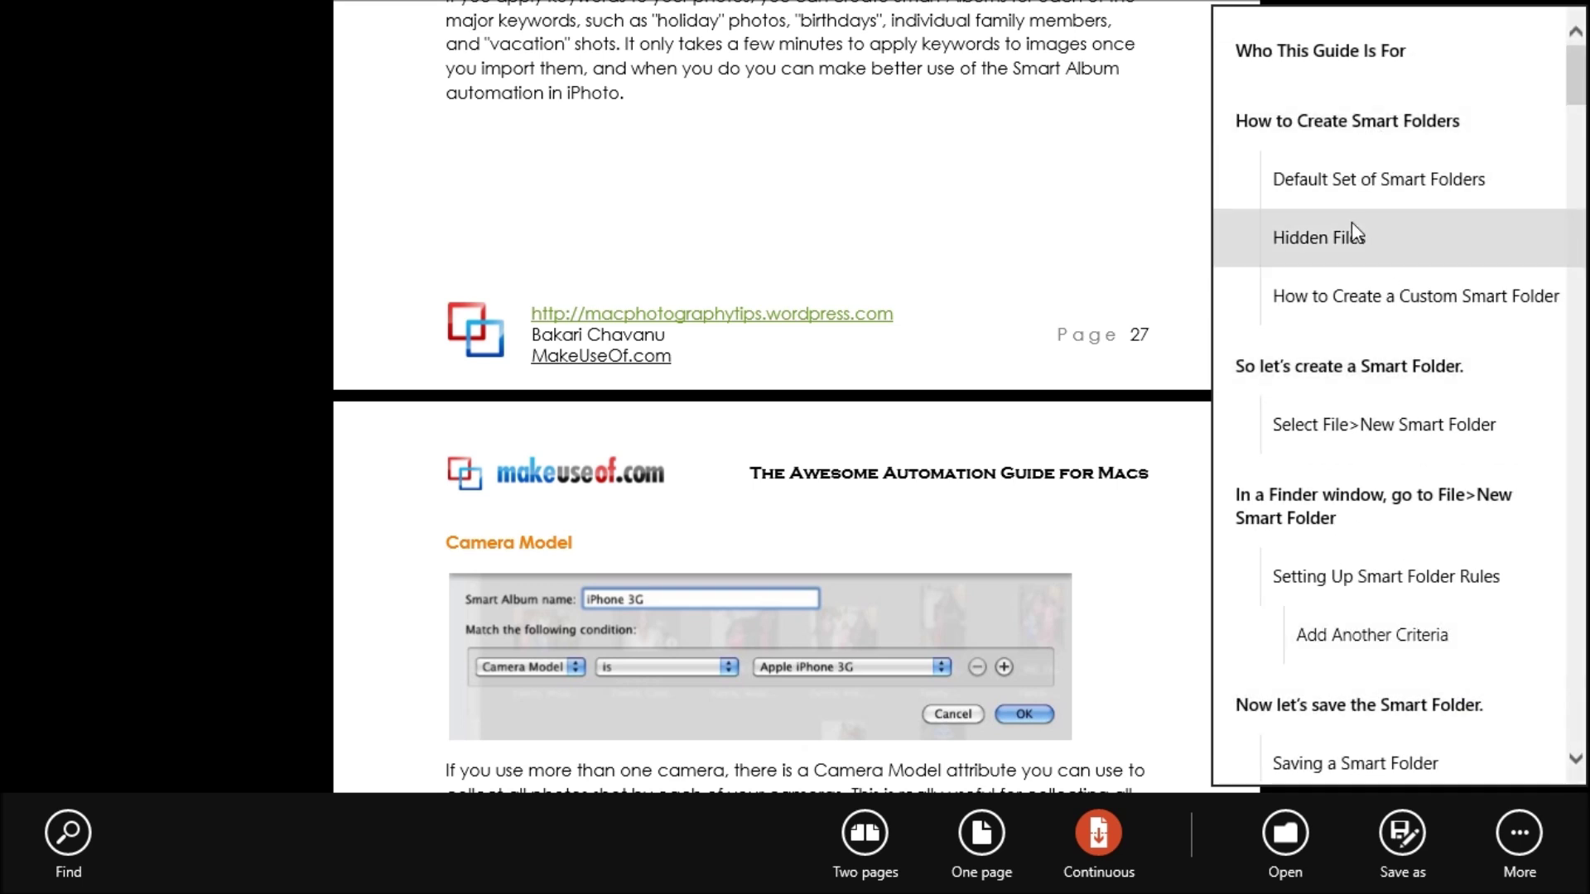
pyautogui.moveTo(1575, 83); pyautogui.dragTo(1579, 199)
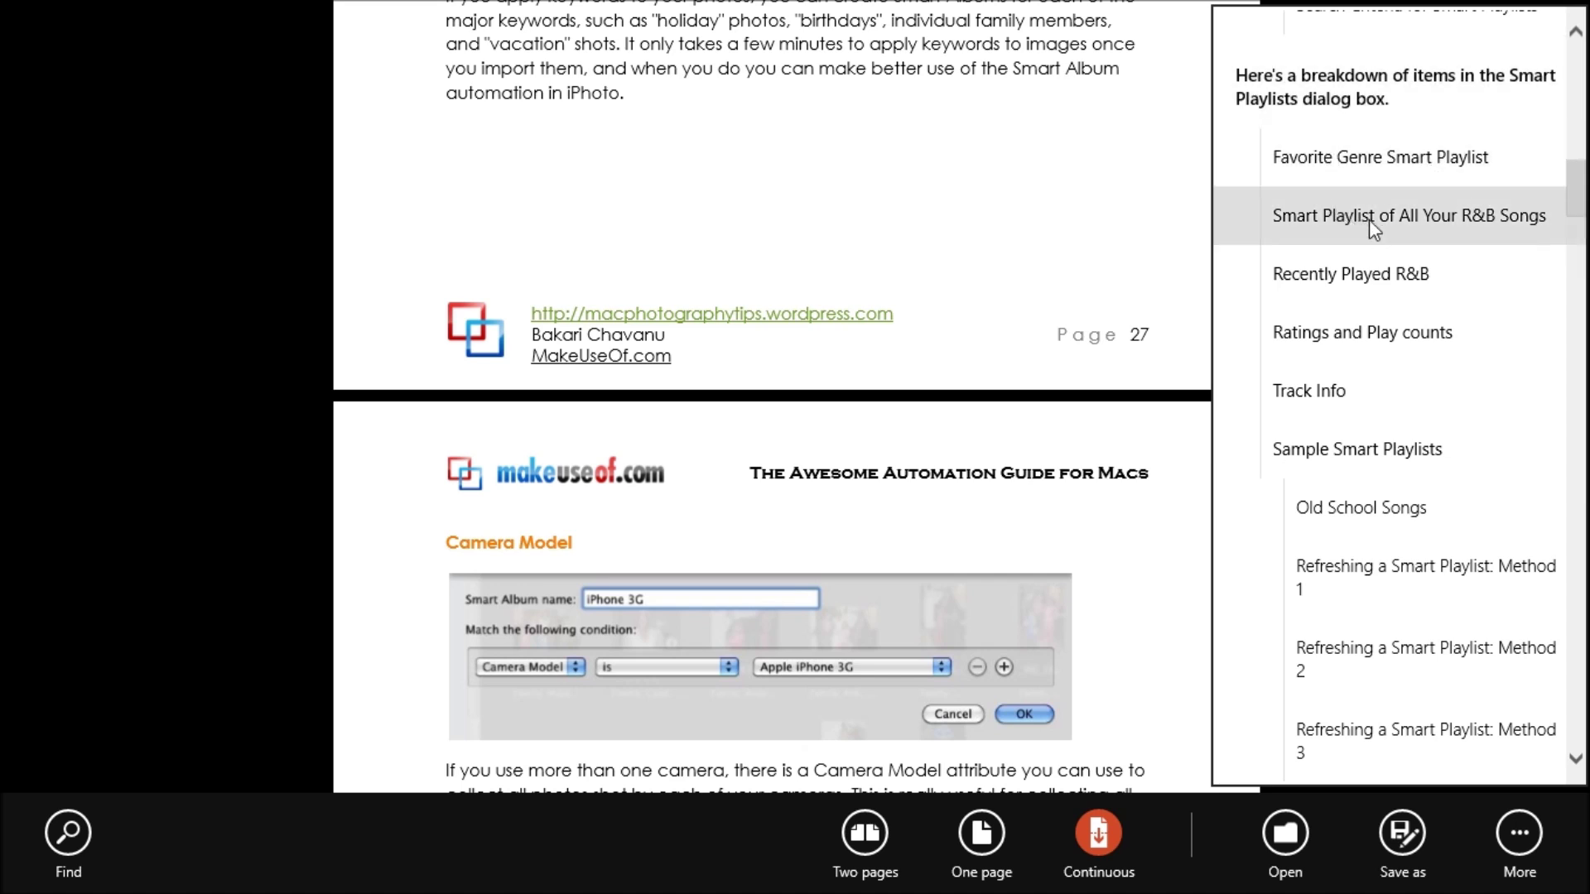
# - Jump through the Smart Playlist bookmarks, from Recently Played R&B to Favorite Genre
pyautogui.click(1407, 273)
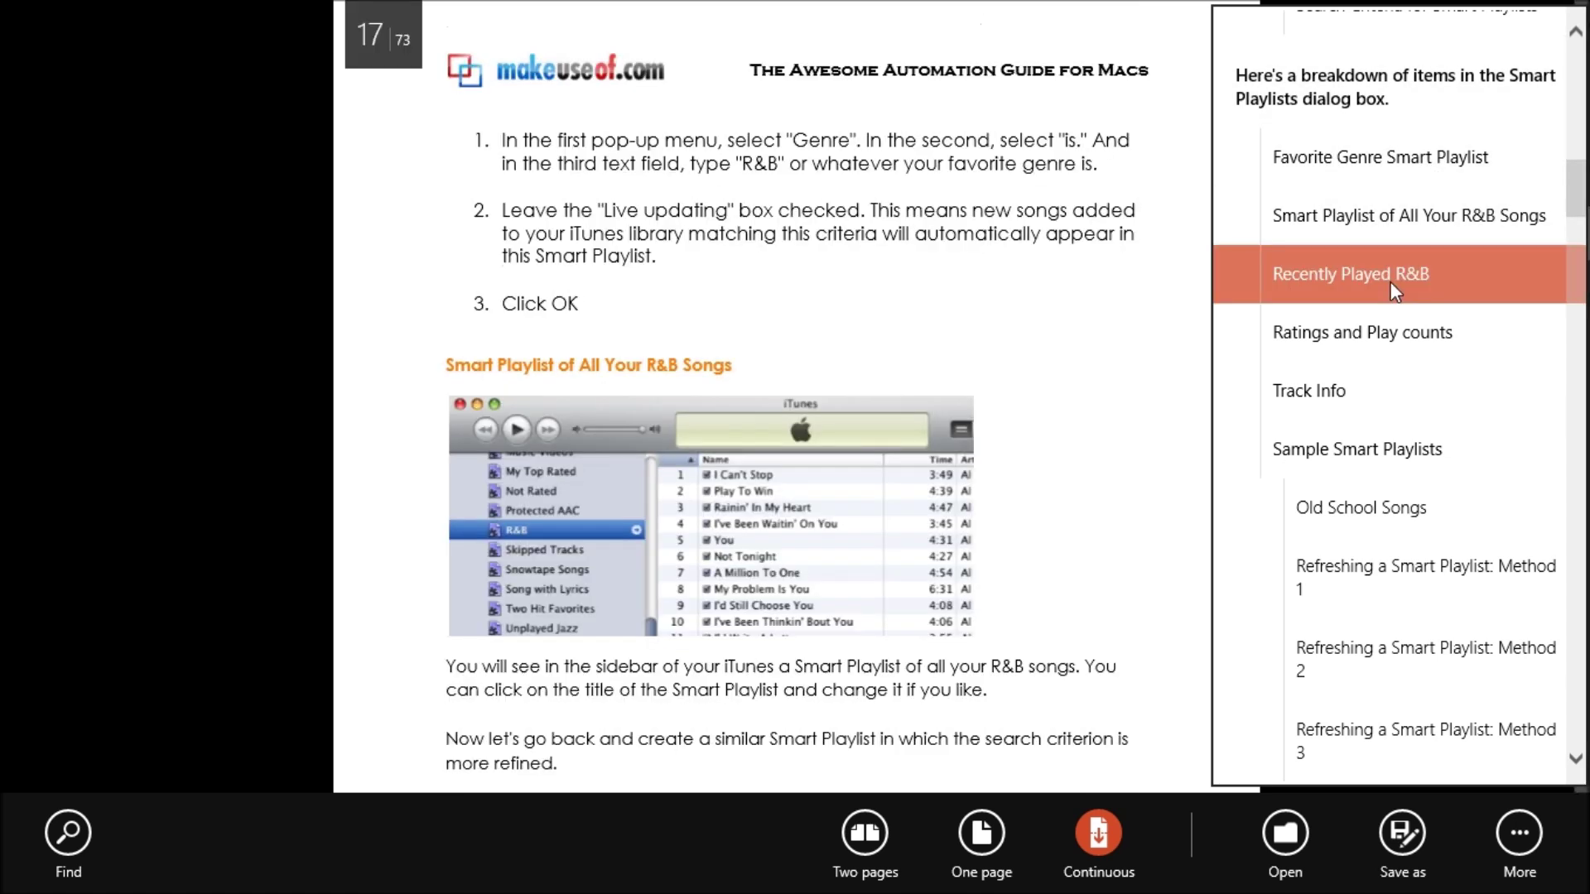
pyautogui.click(1351, 427)
pyautogui.click(1316, 569)
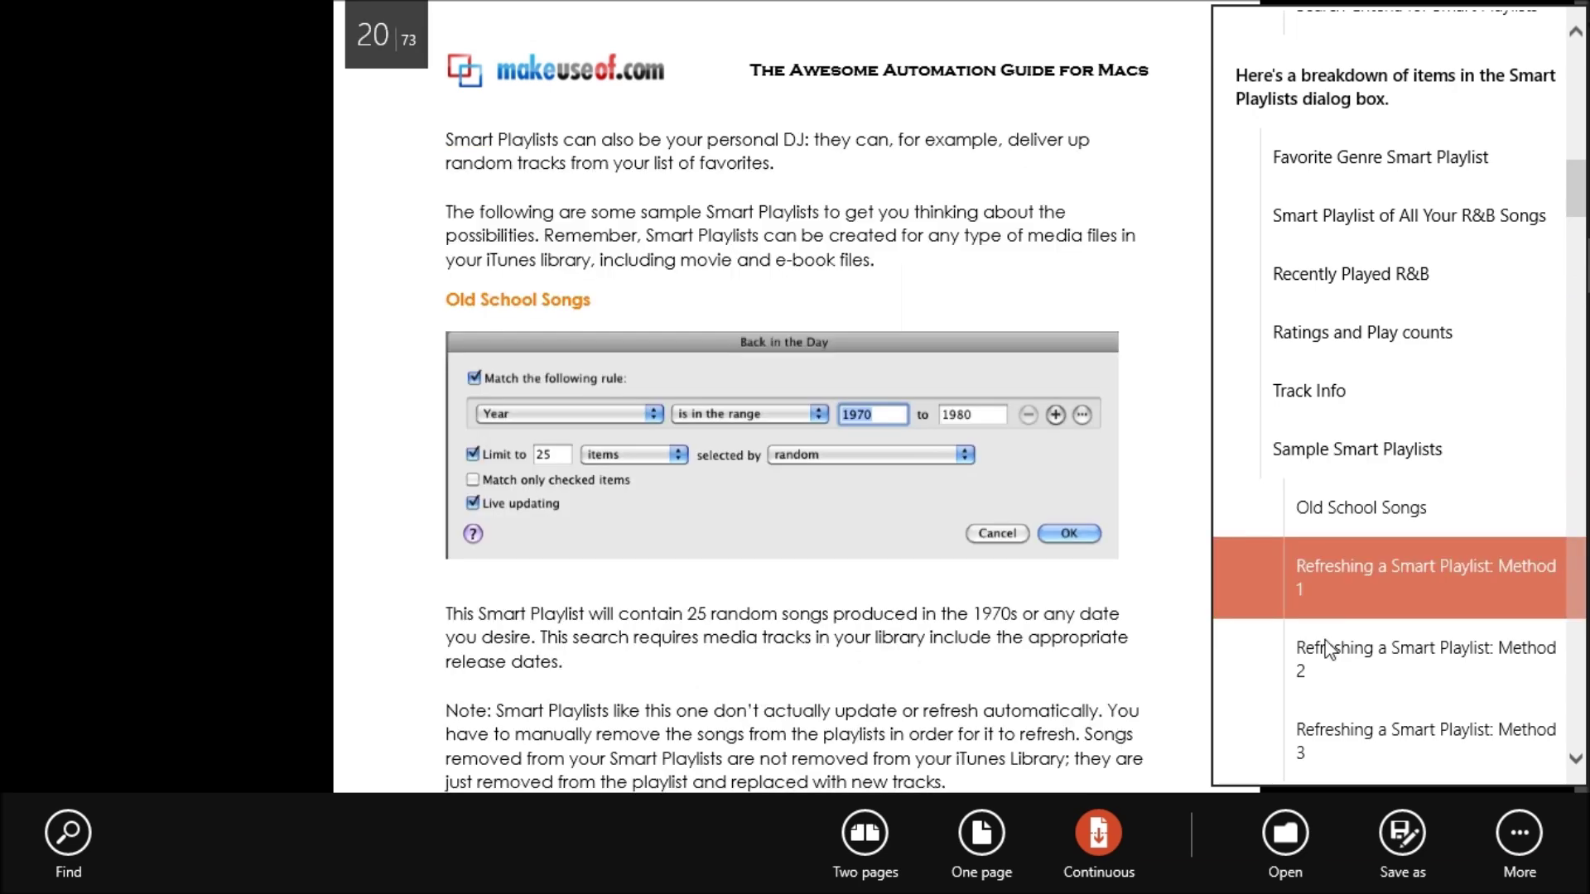
pyautogui.click(1339, 340)
pyautogui.click(1340, 198)
pyautogui.click(1358, 156)
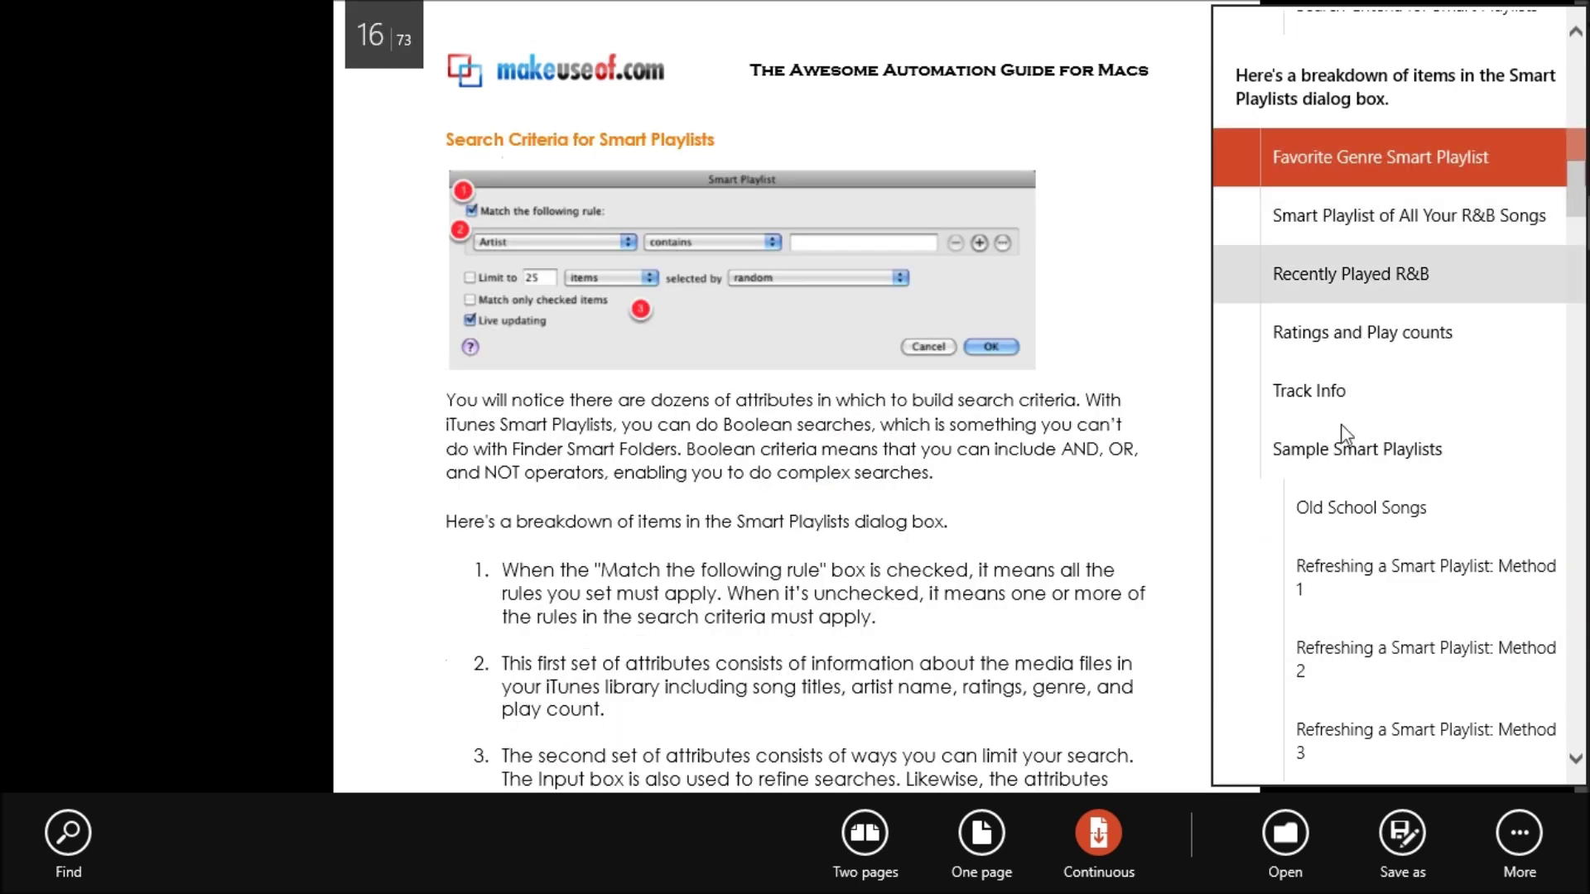
pyautogui.scroll(-5, 1309, 559)
pyautogui.scroll(-5, 1309, 560)
# - Jump to the Birthday Photos, Editing Smart Mailboxes, replied-to emails and Re-direct Mail bookmarks
pyautogui.click(1313, 557)
pyautogui.scroll(-6, 1320, 554)
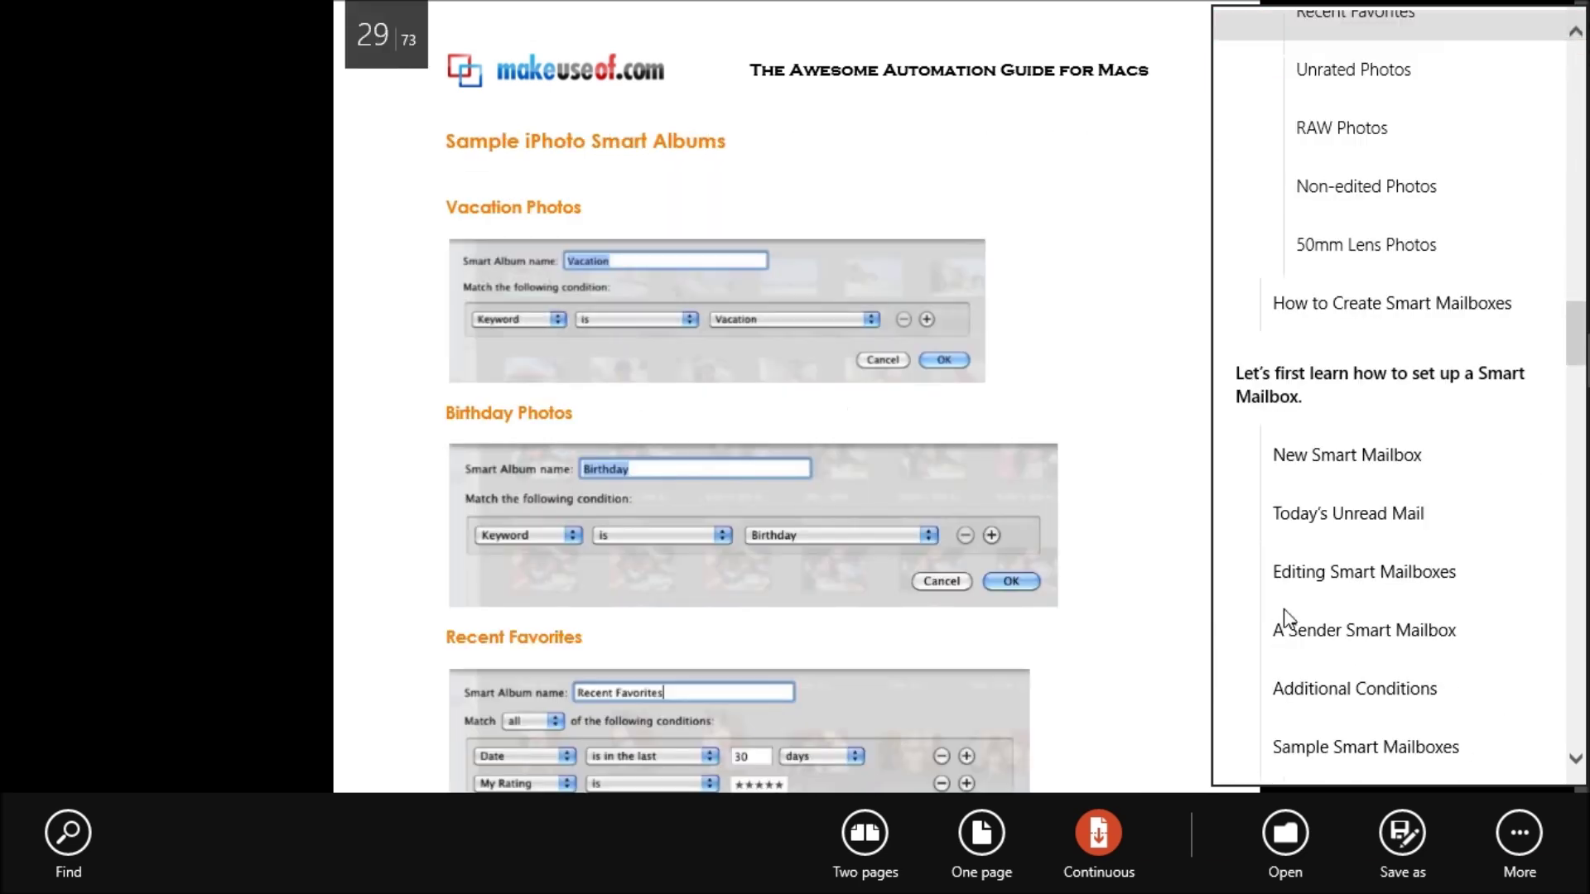
pyautogui.click(1356, 584)
pyautogui.scroll(-5, 1325, 596)
pyautogui.click(1316, 604)
pyautogui.scroll(-5, 1316, 607)
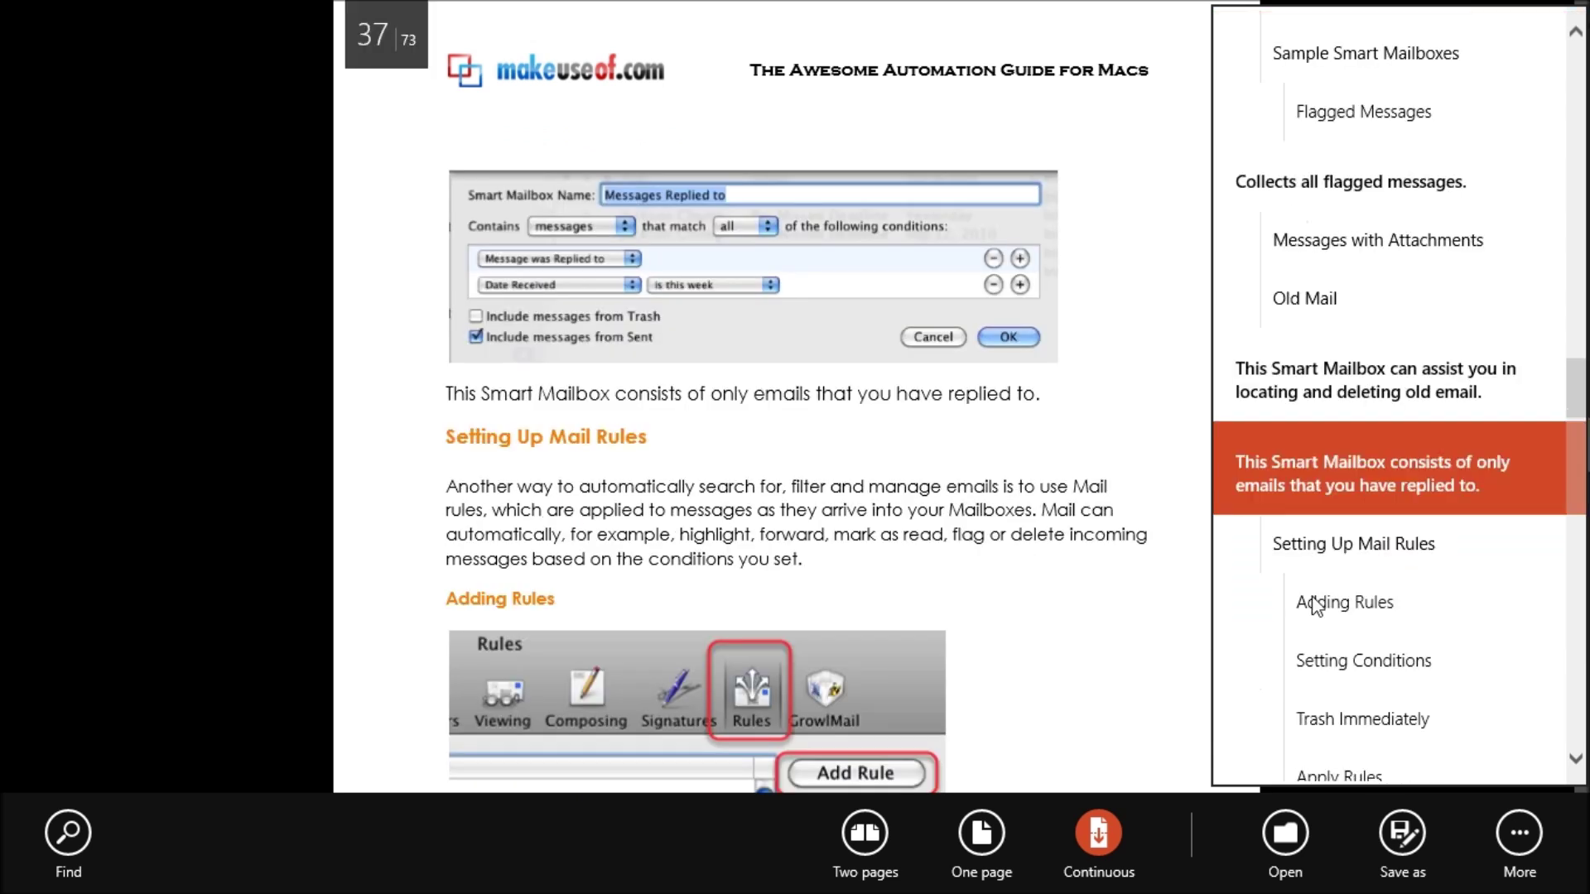
pyautogui.click(1316, 595)
pyautogui.scroll(-5, 1319, 588)
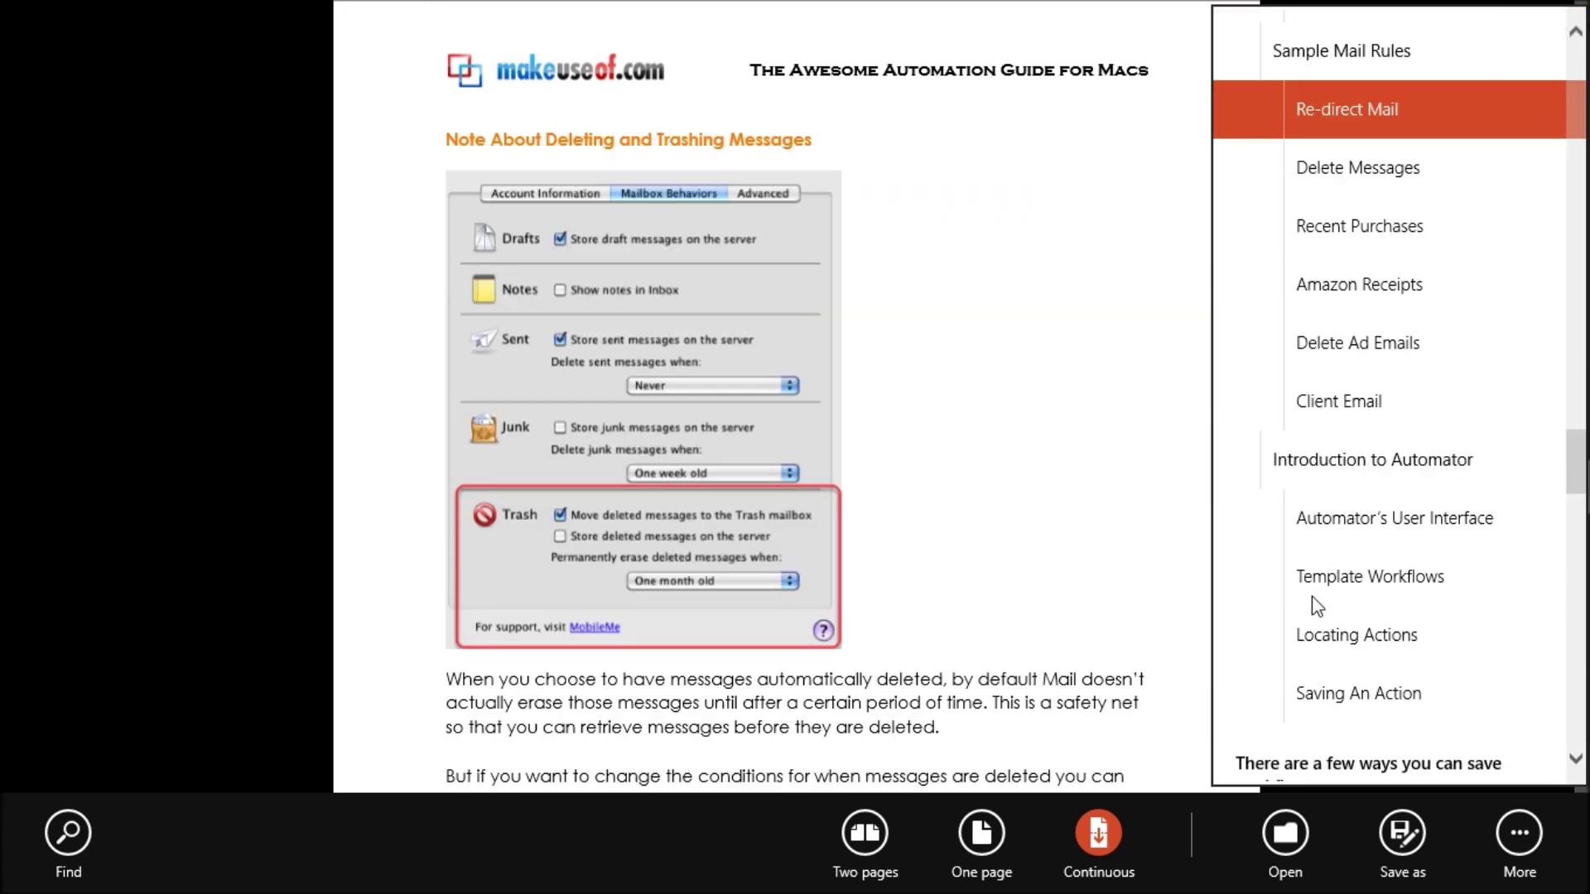
# - Jump through the Automator workflow bookmarks to Add a Copy to Finder?, then close the pane
pyautogui.click(1316, 580)
pyautogui.scroll(-5, 1316, 583)
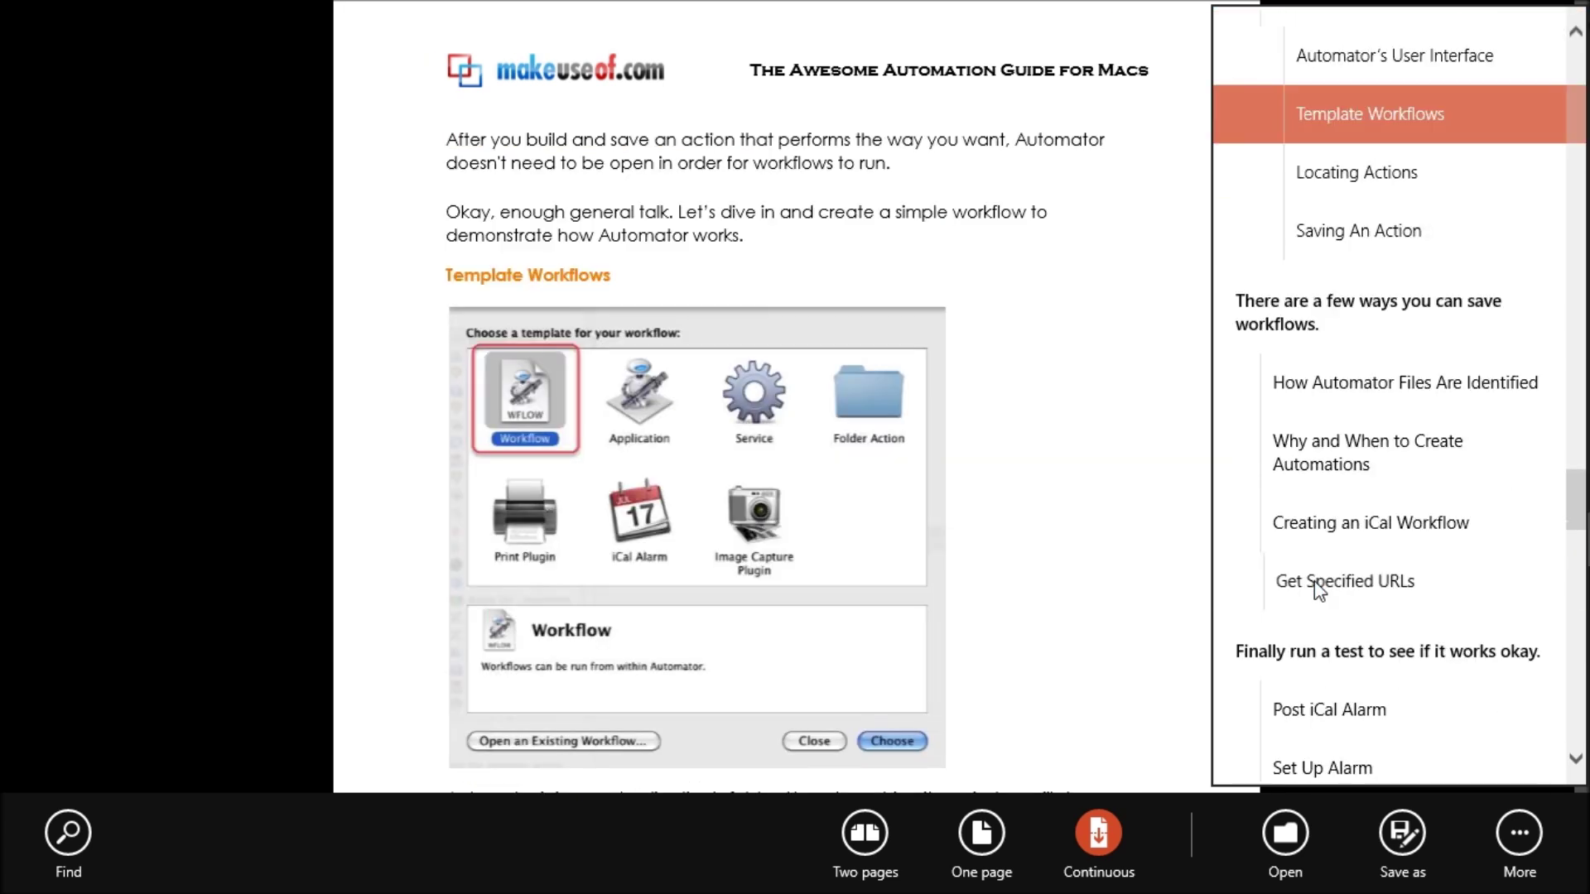
pyautogui.click(1317, 584)
pyautogui.scroll(-4, 1316, 584)
pyautogui.click(1312, 577)
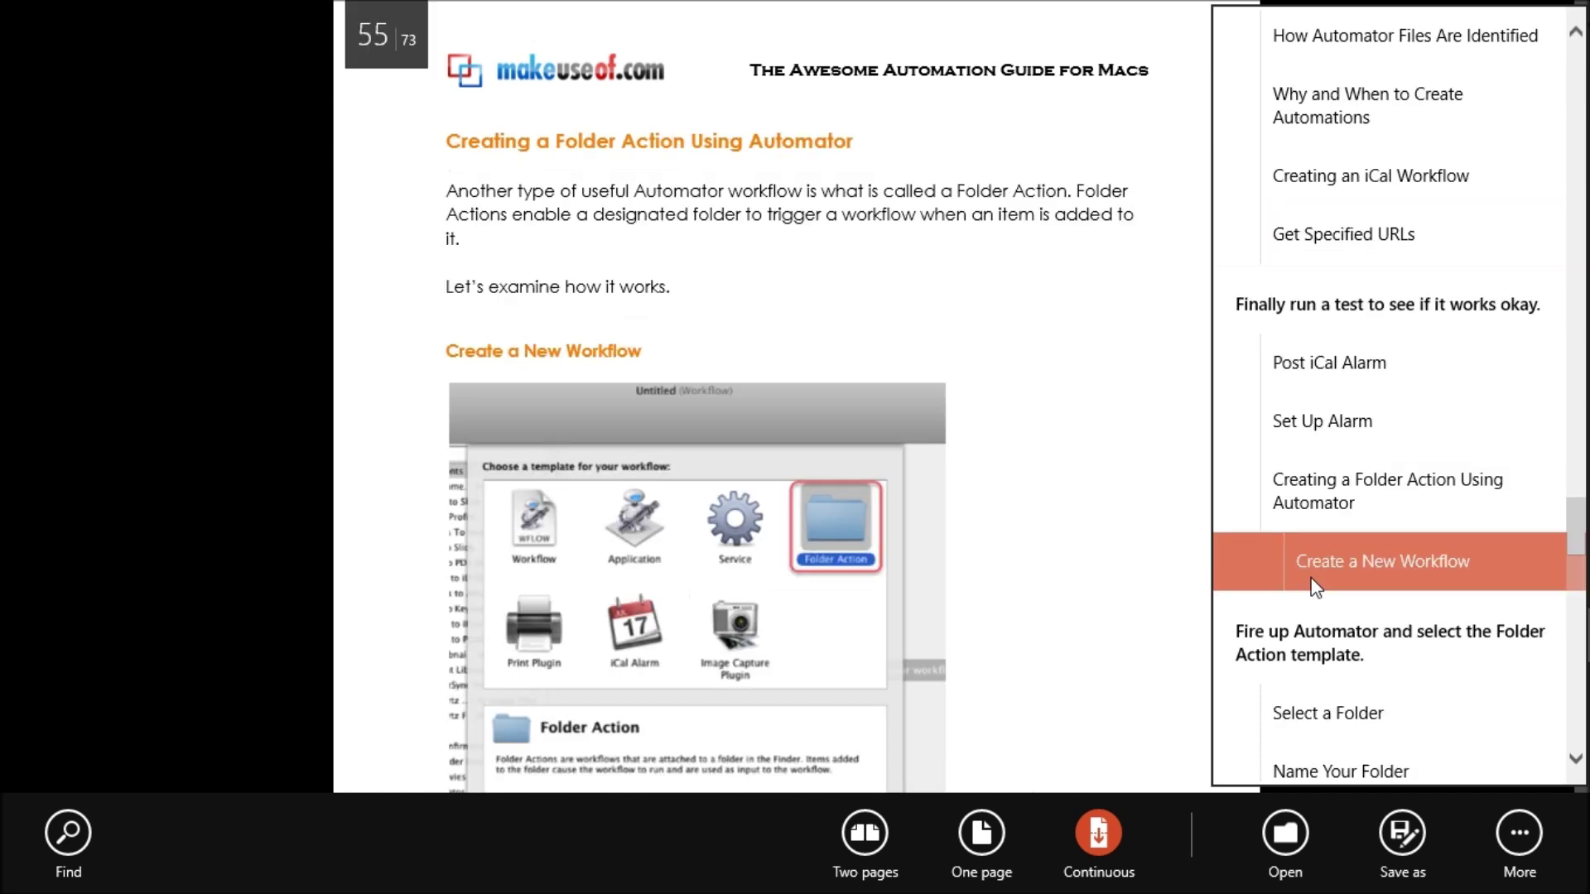
pyautogui.scroll(-5, 1309, 580)
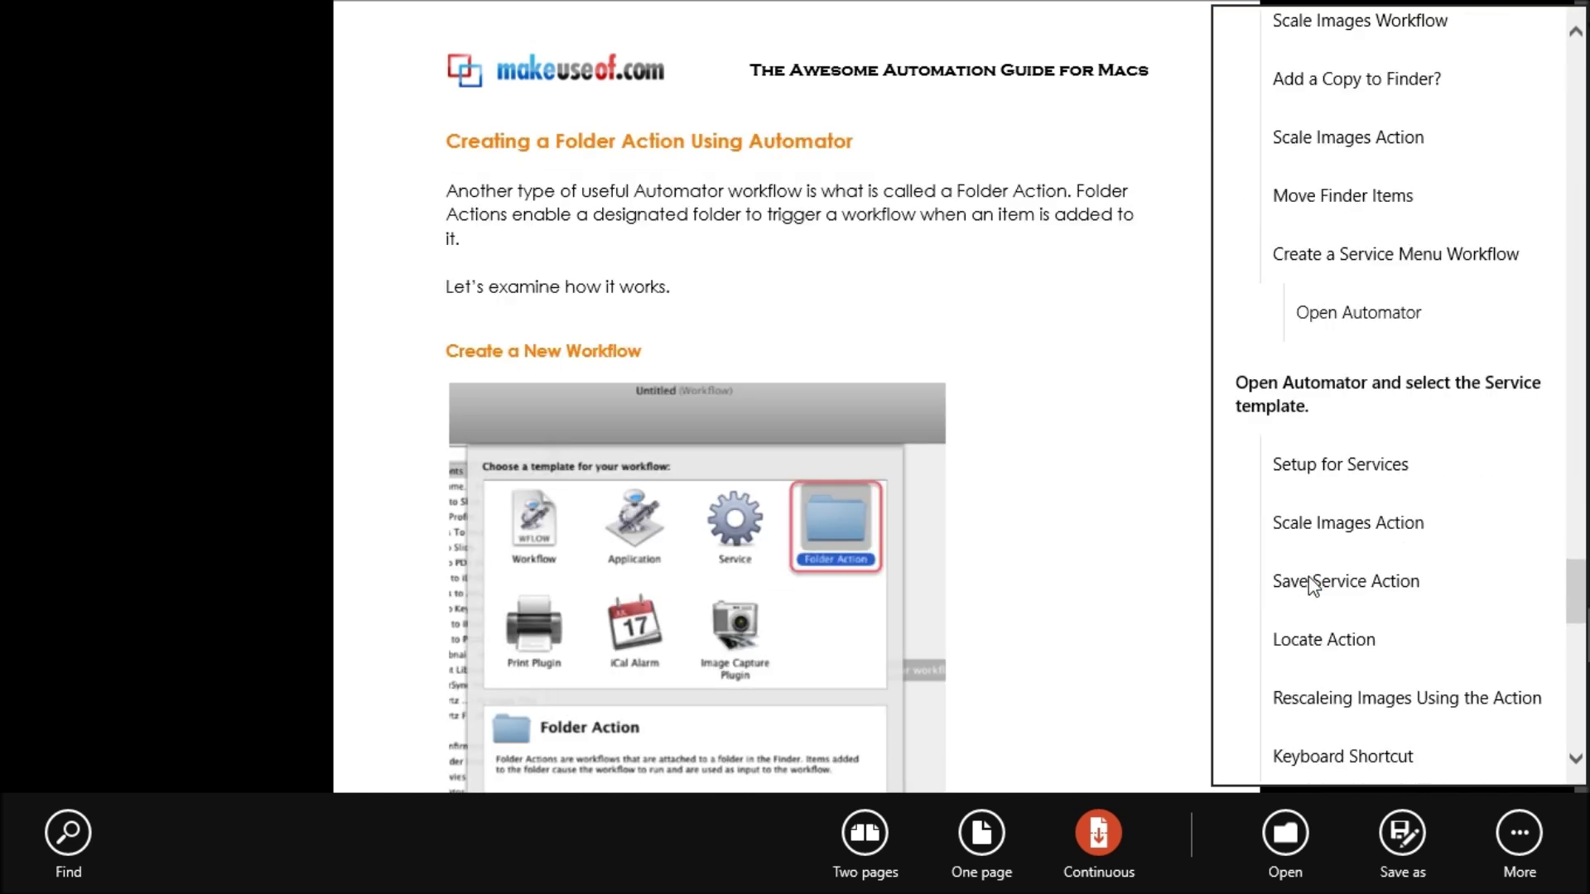
pyautogui.click(1308, 580)
pyautogui.click(1305, 240)
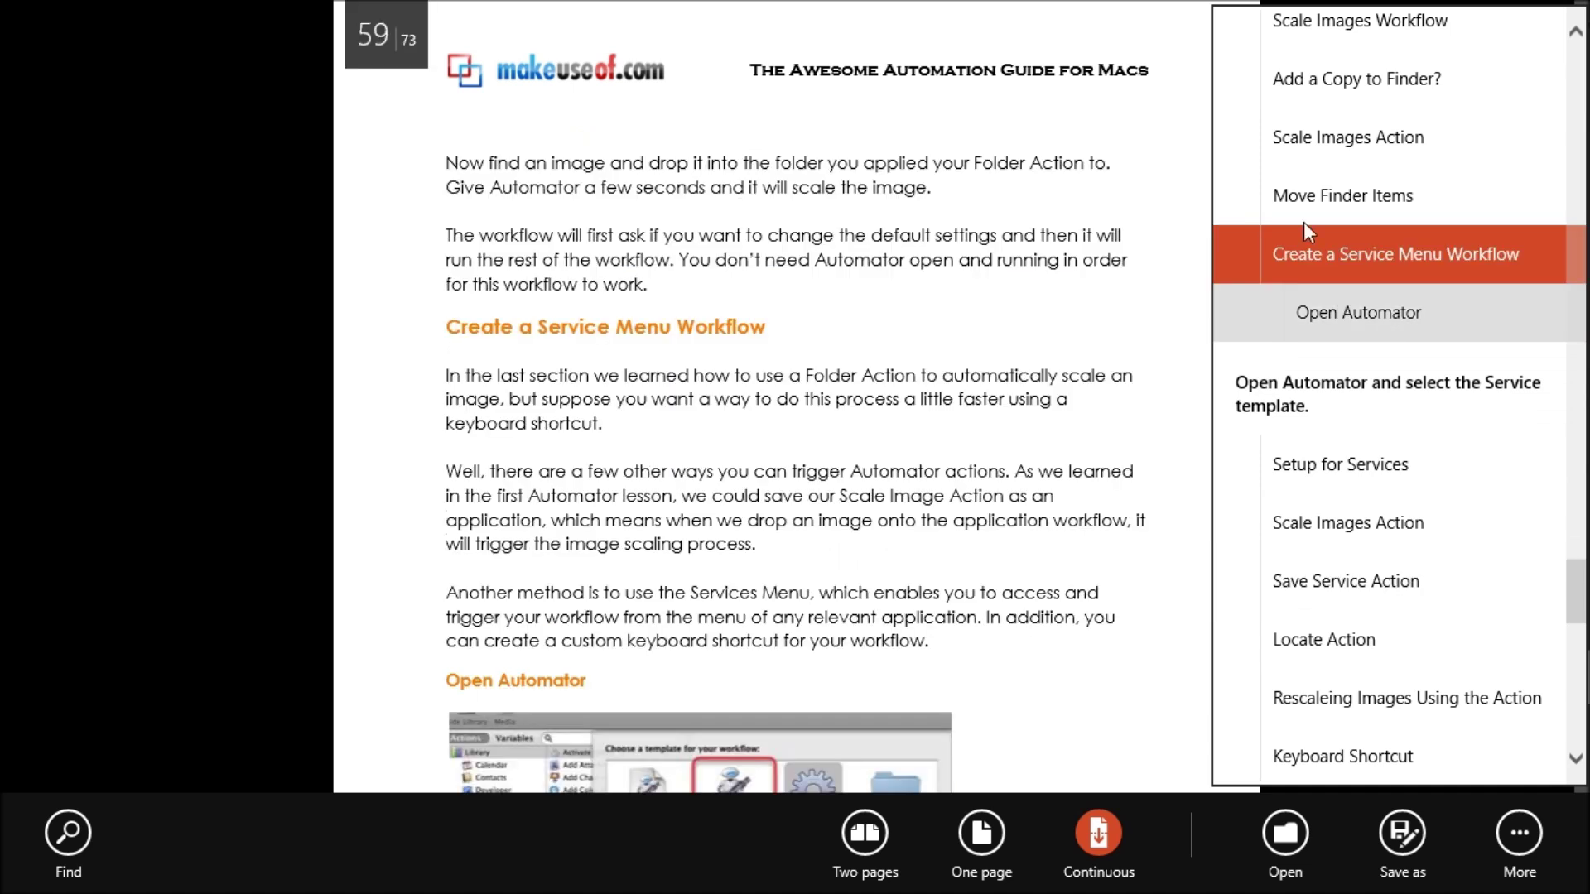
pyautogui.click(1329, 78)
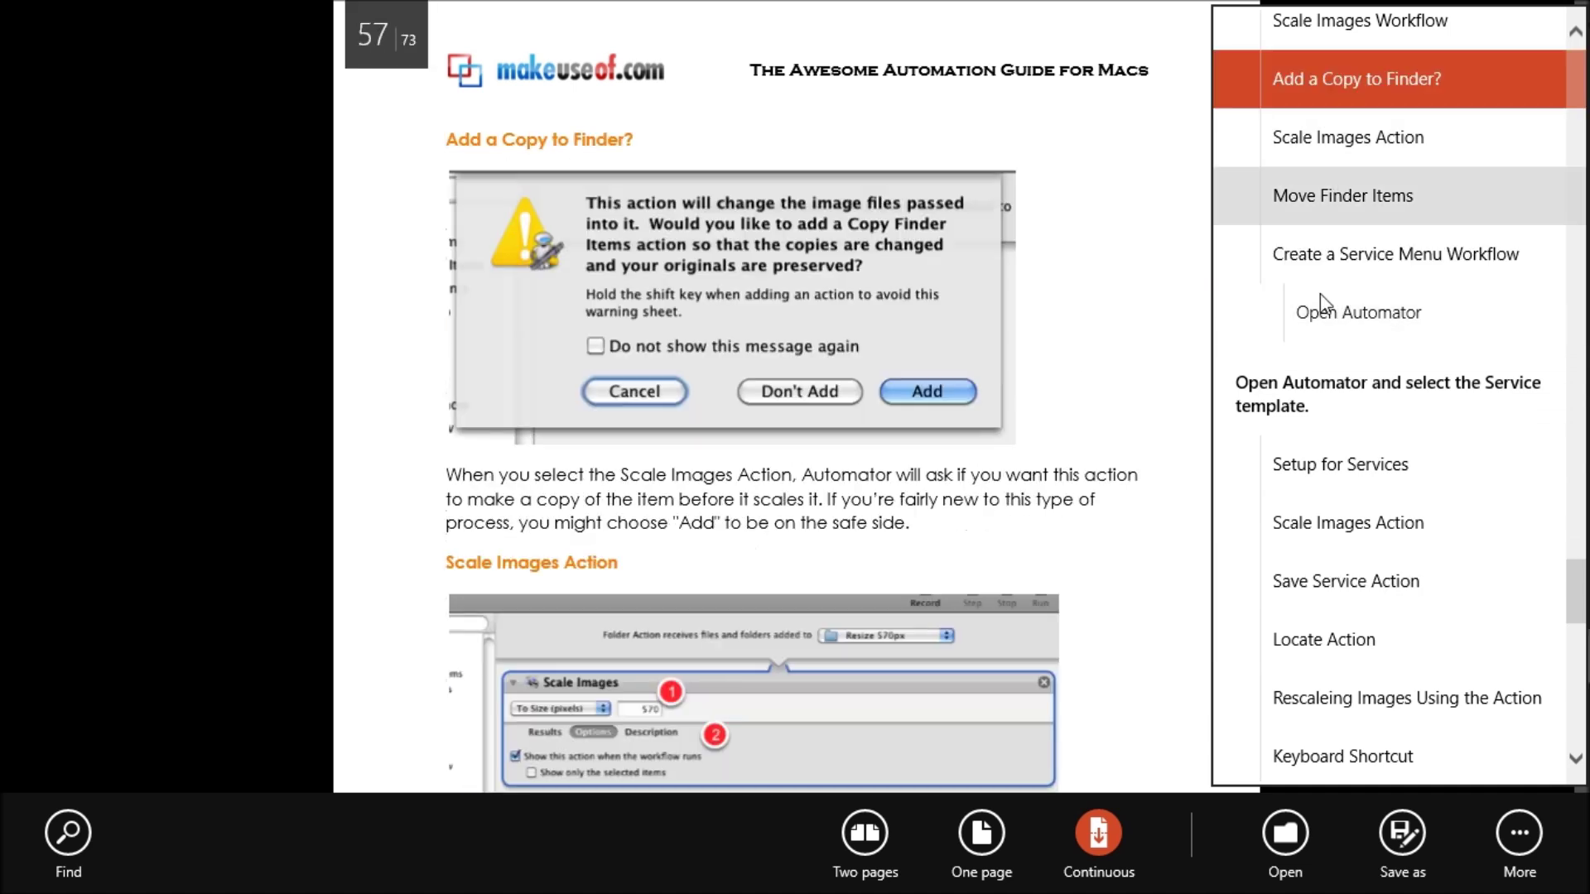
pyautogui.click(977, 350)
# - Search for '49', advance to the page 49 footer match, then clear and close the search
pyautogui.rightClick(799, 79)
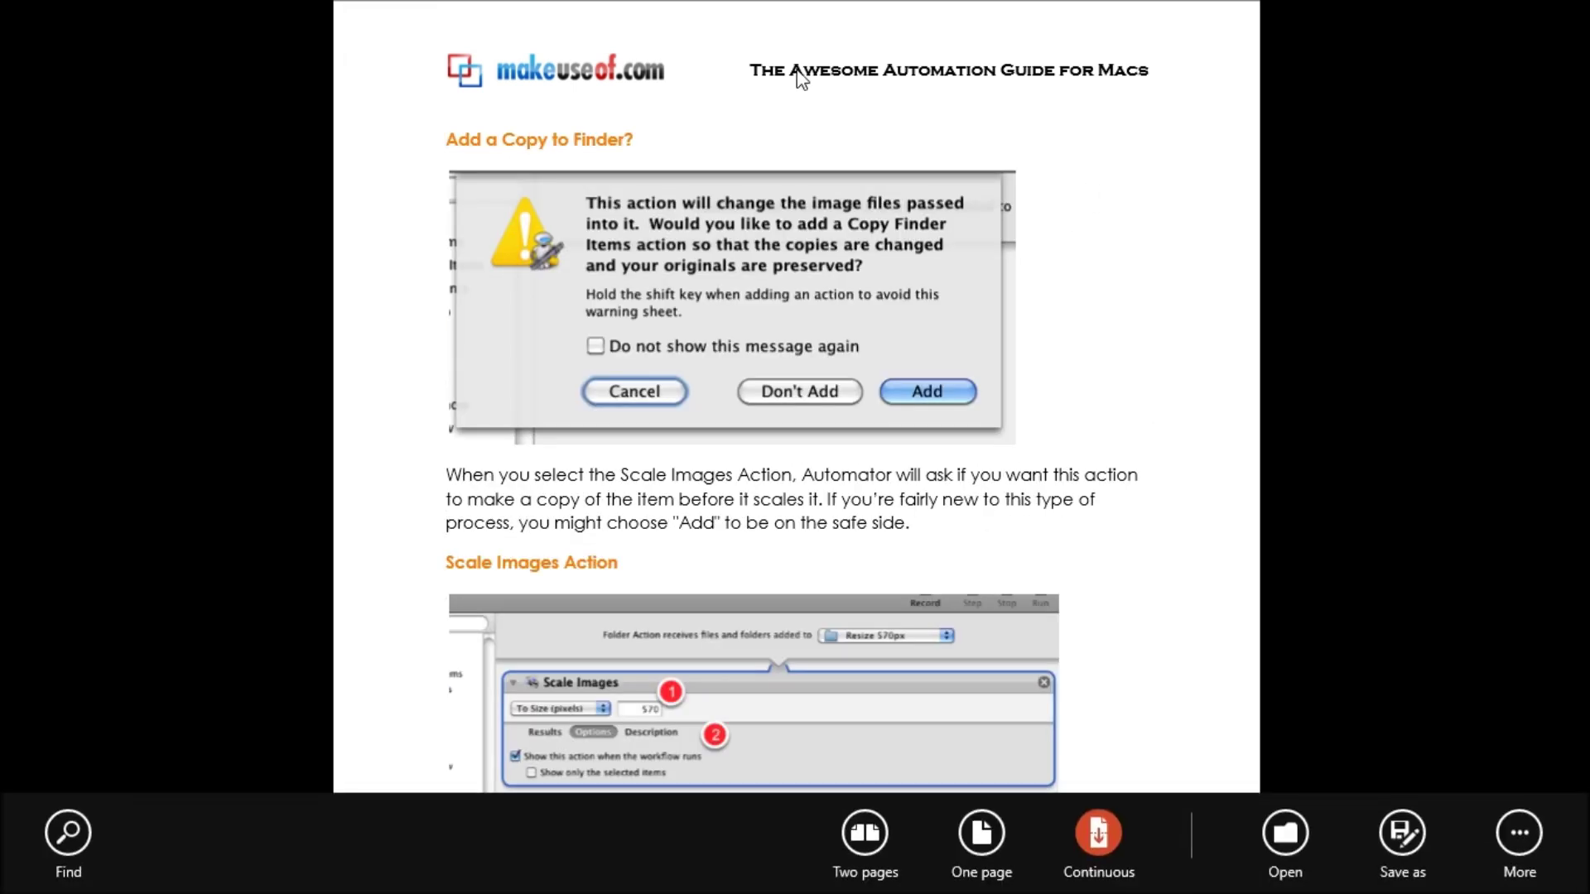
pyautogui.click(1523, 836)
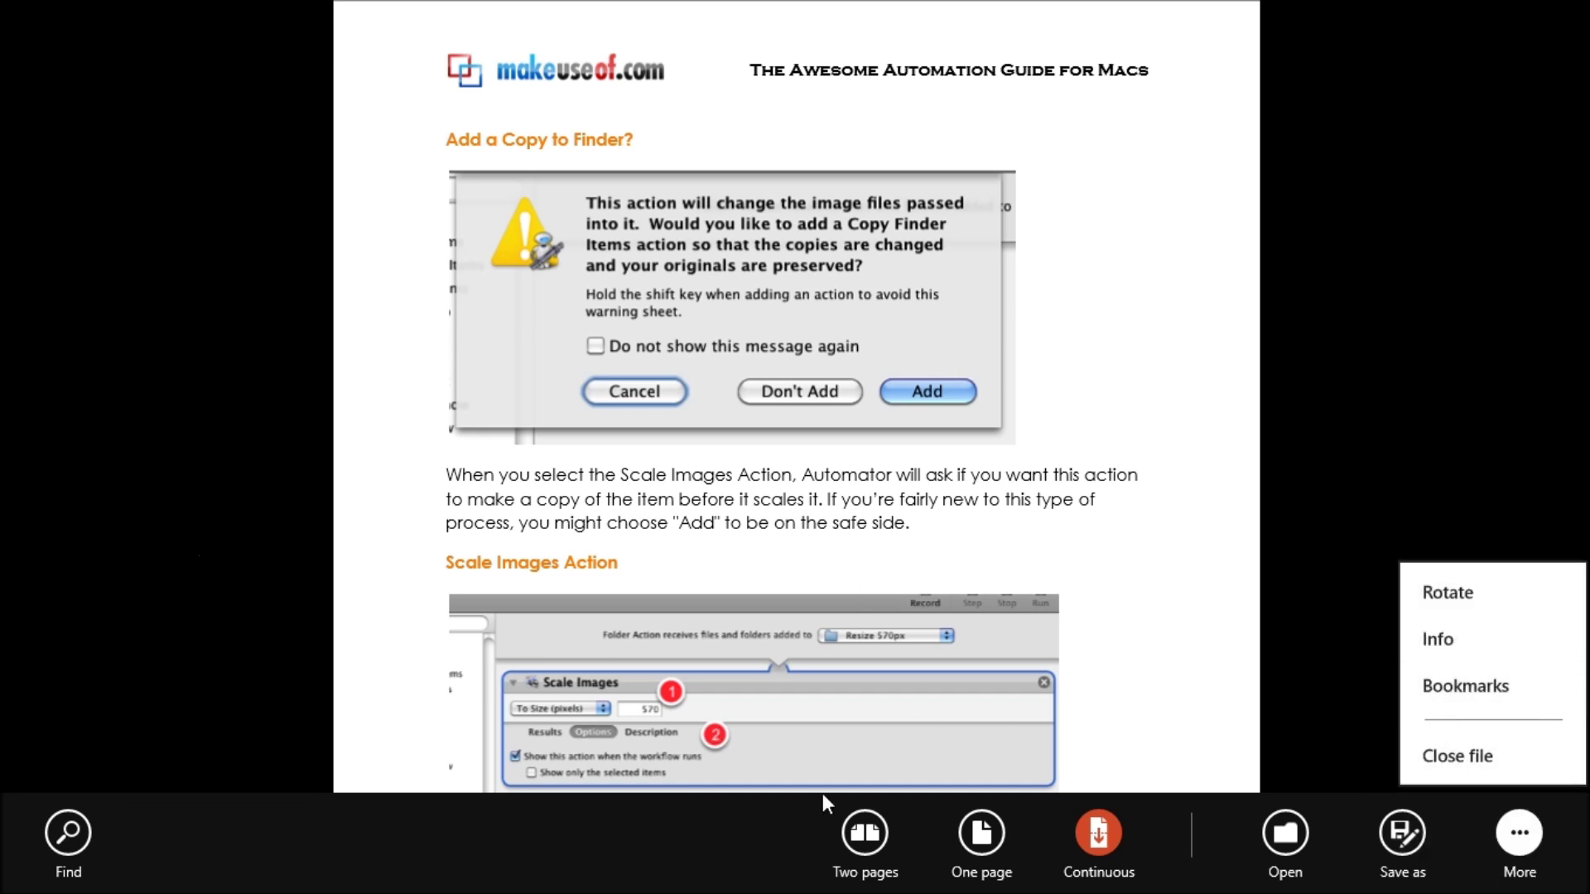
pyautogui.click(68, 832)
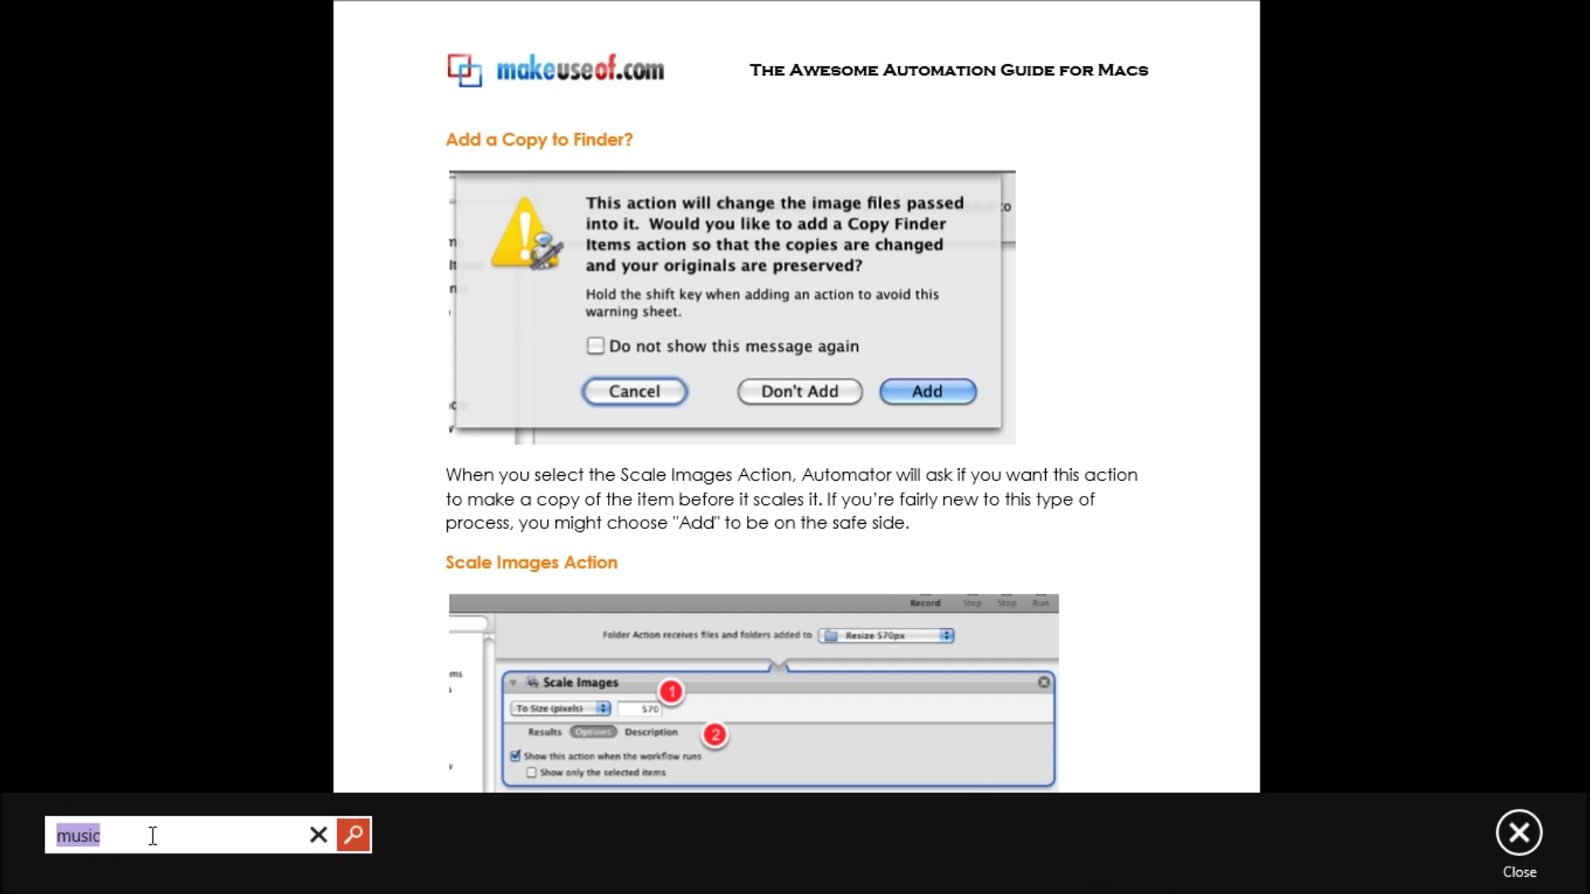
pyautogui.write('49')
pyautogui.press('Return')
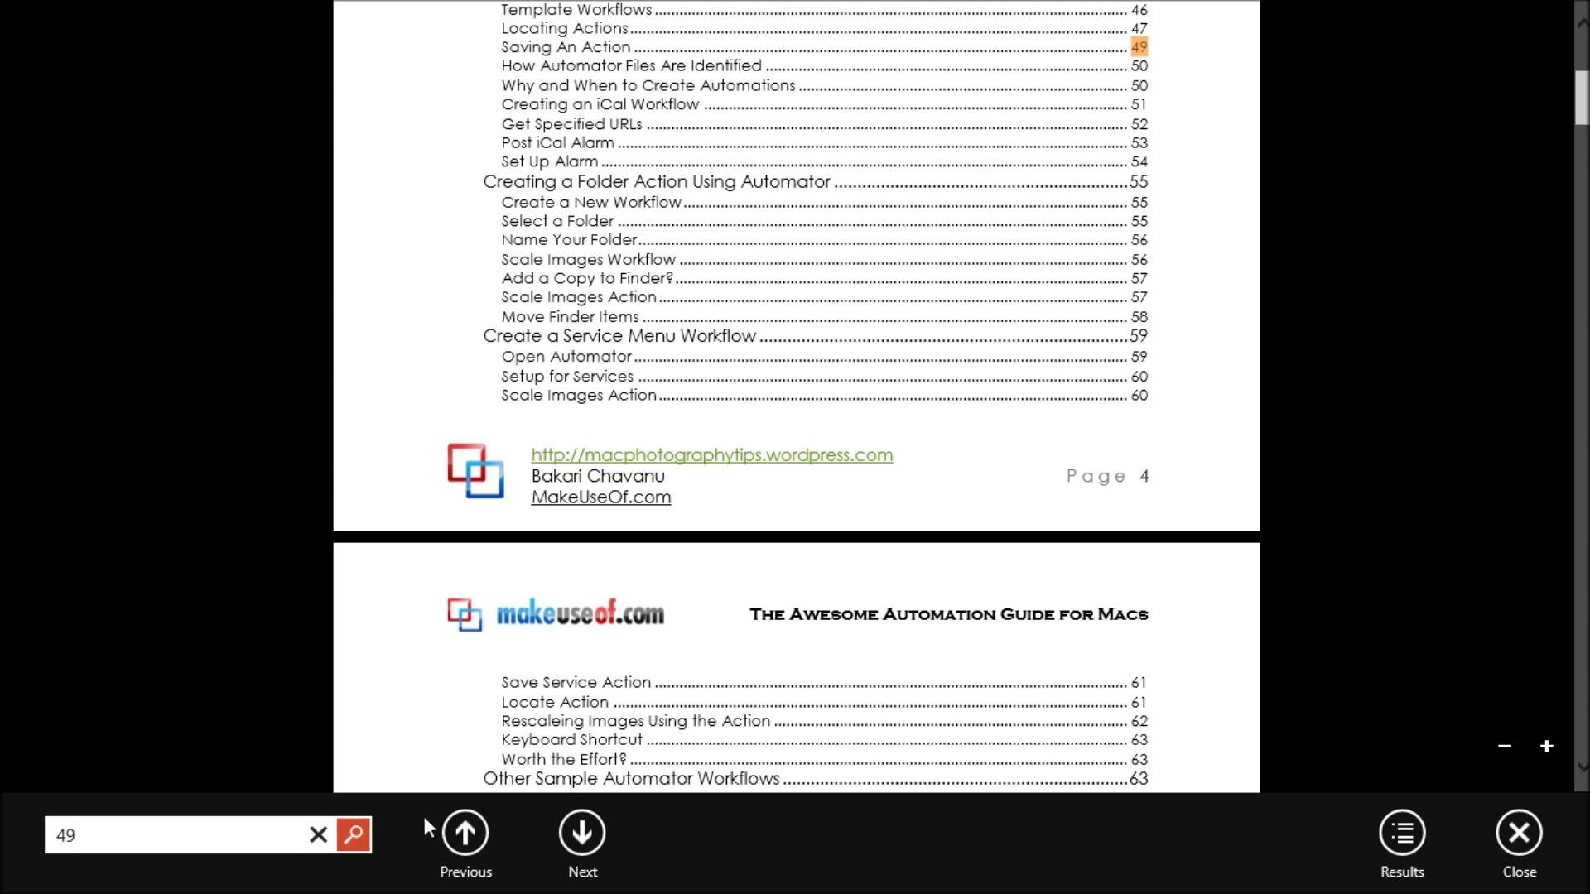
pyautogui.press('Return')
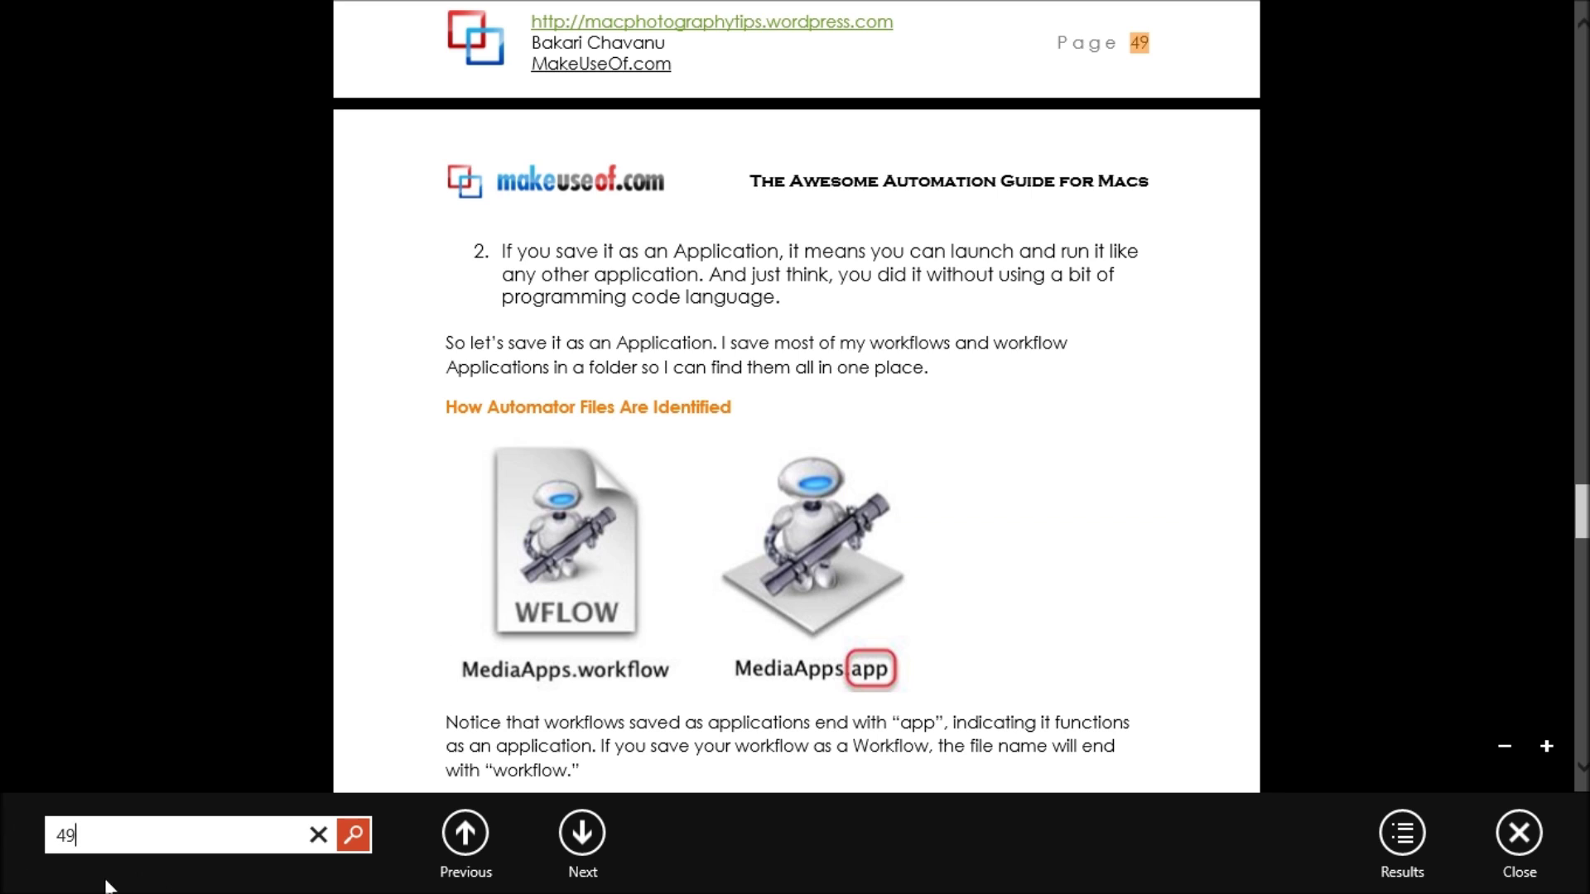
pyautogui.click(318, 835)
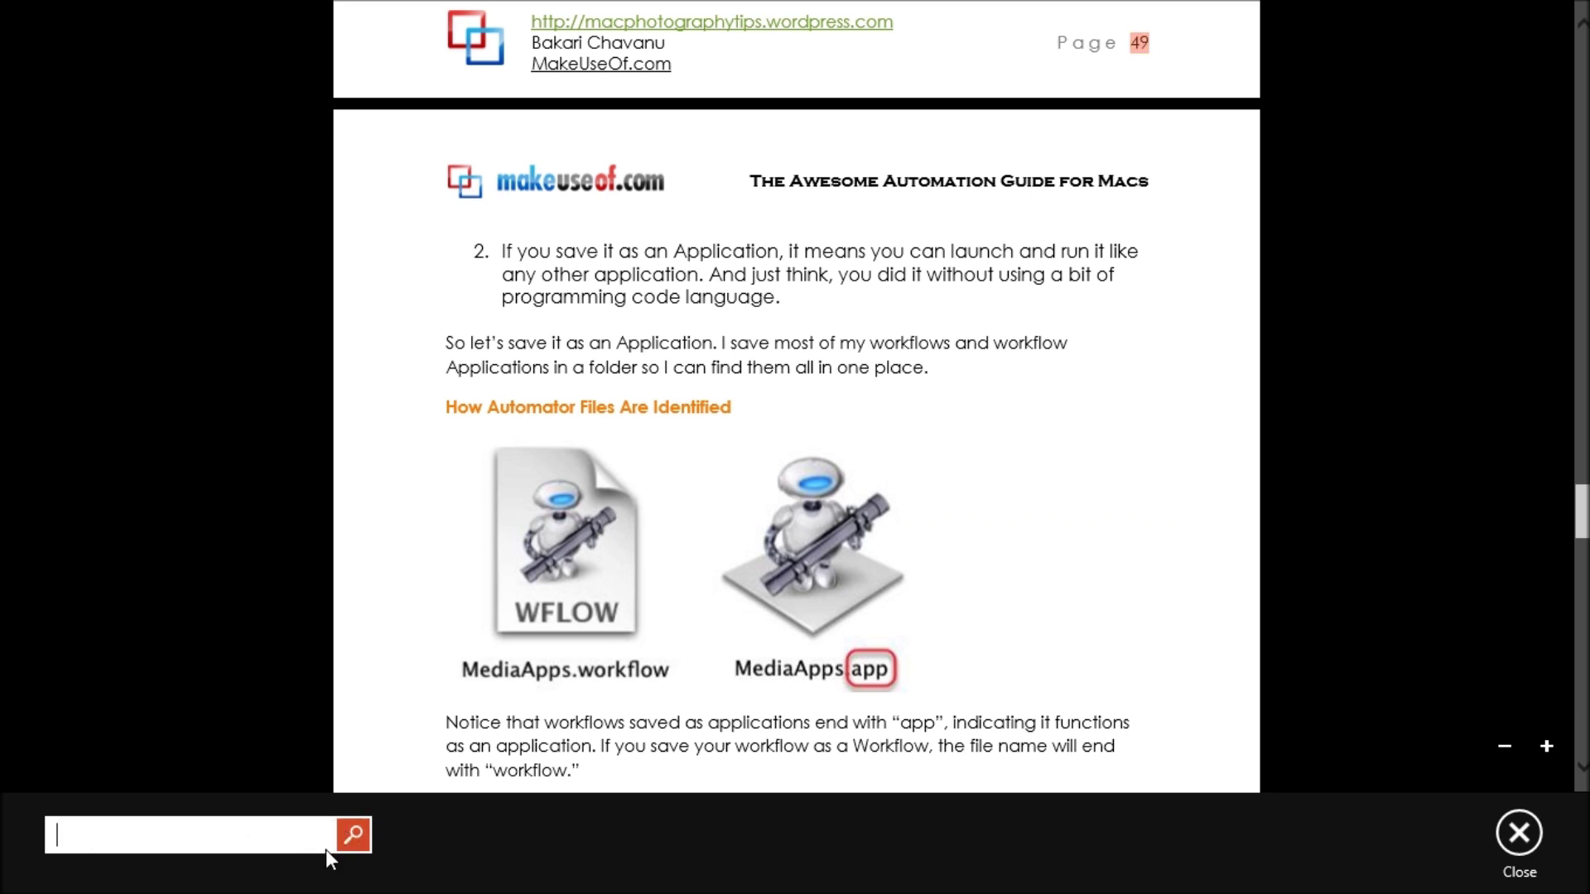
pyautogui.click(1520, 840)
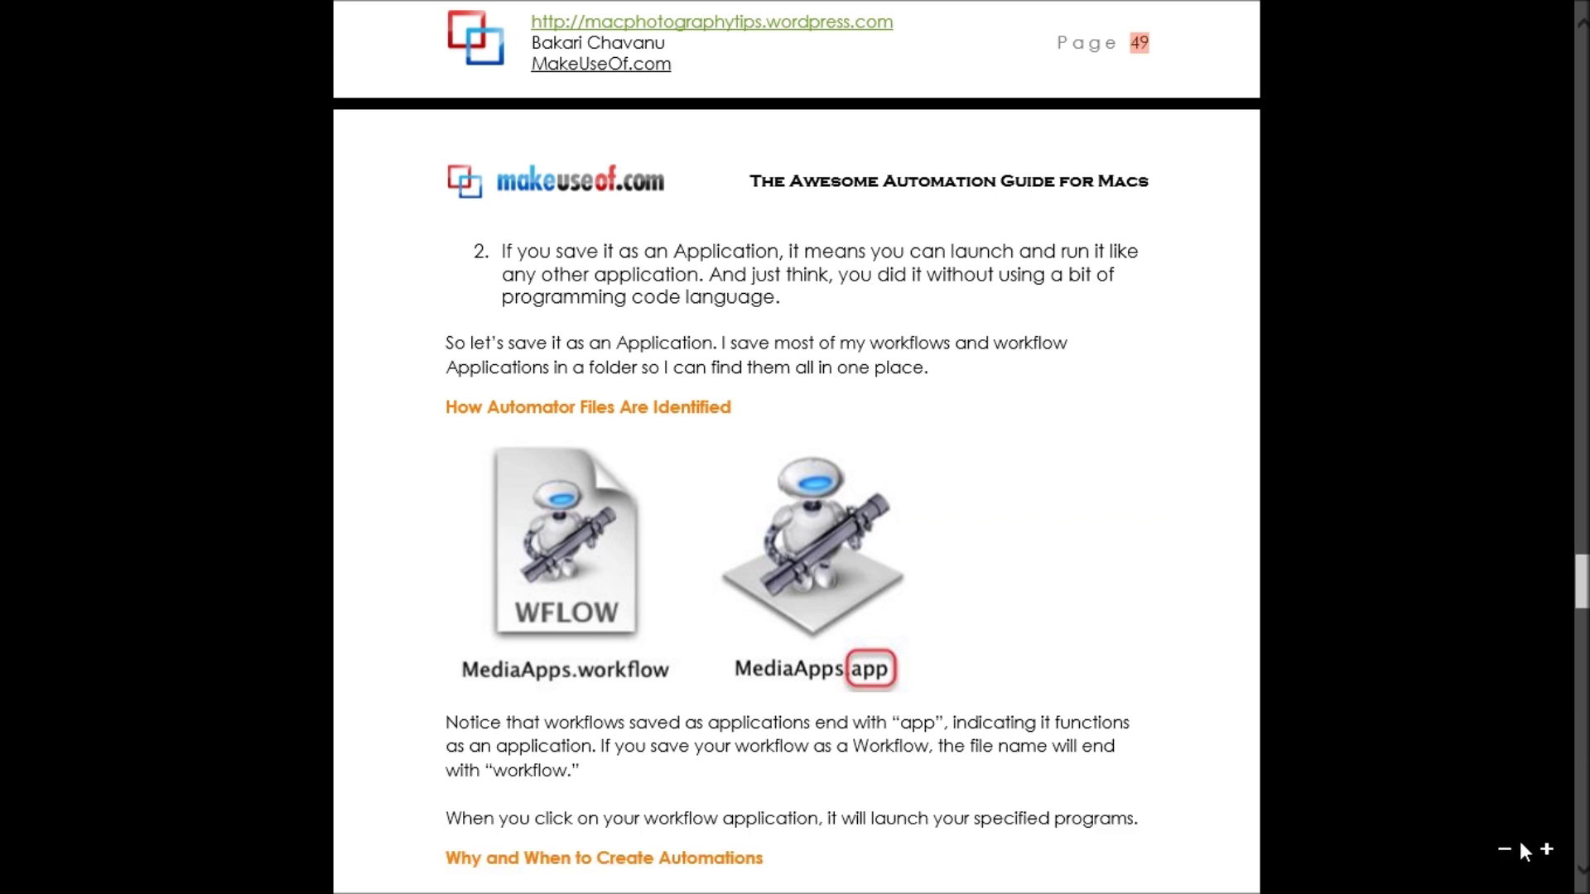
# - Close the PDF with More > Close file, then reopen Mac_Automation from Recent files
pyautogui.rightClick(1346, 355)
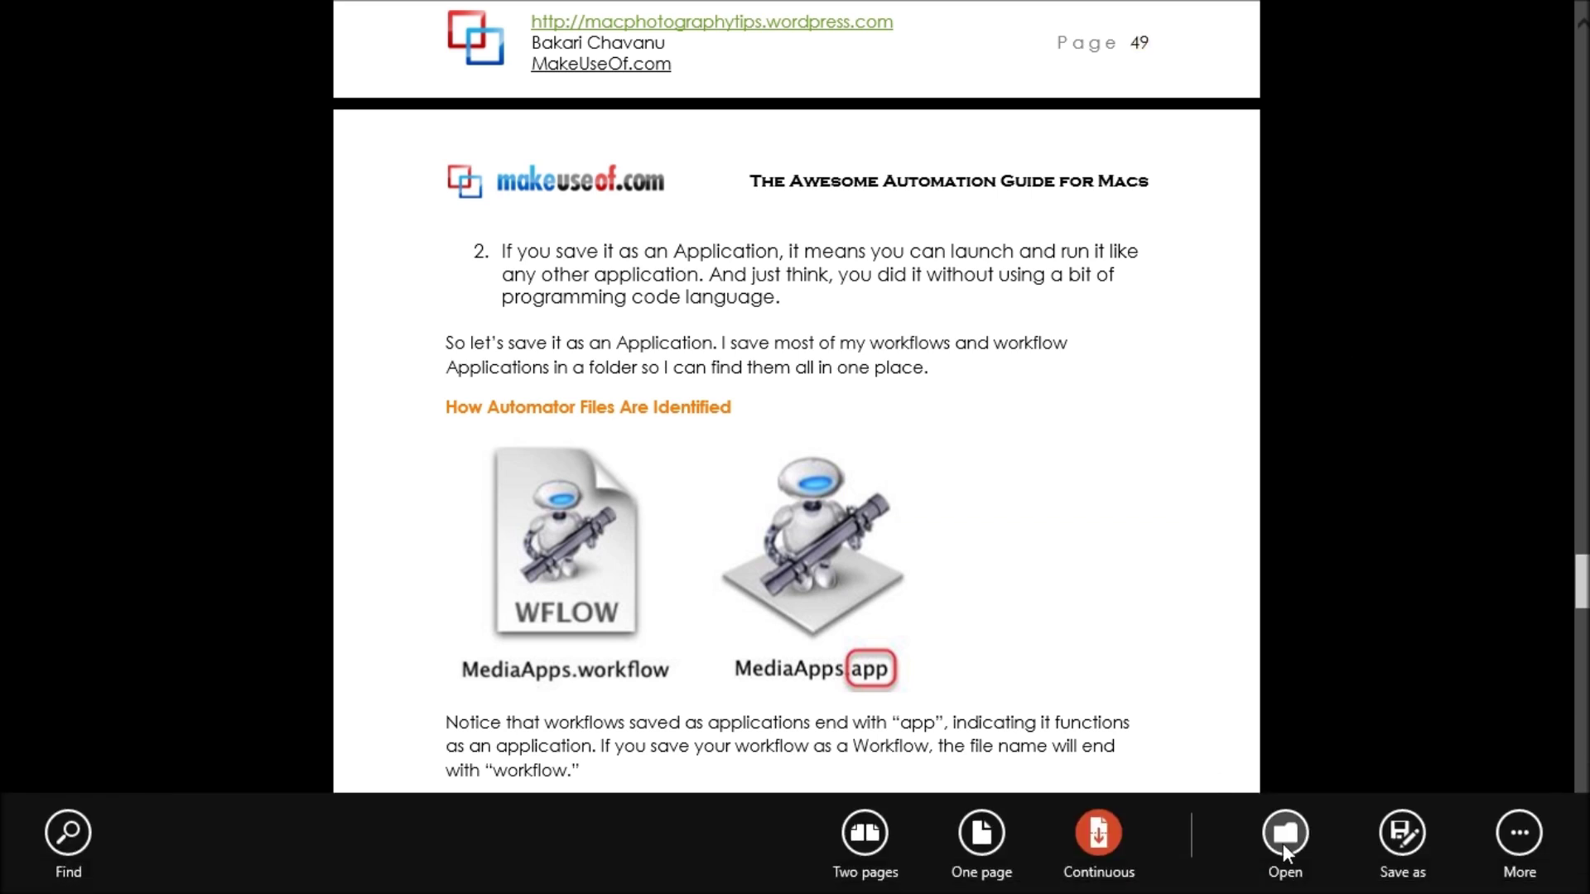
pyautogui.click(1414, 623)
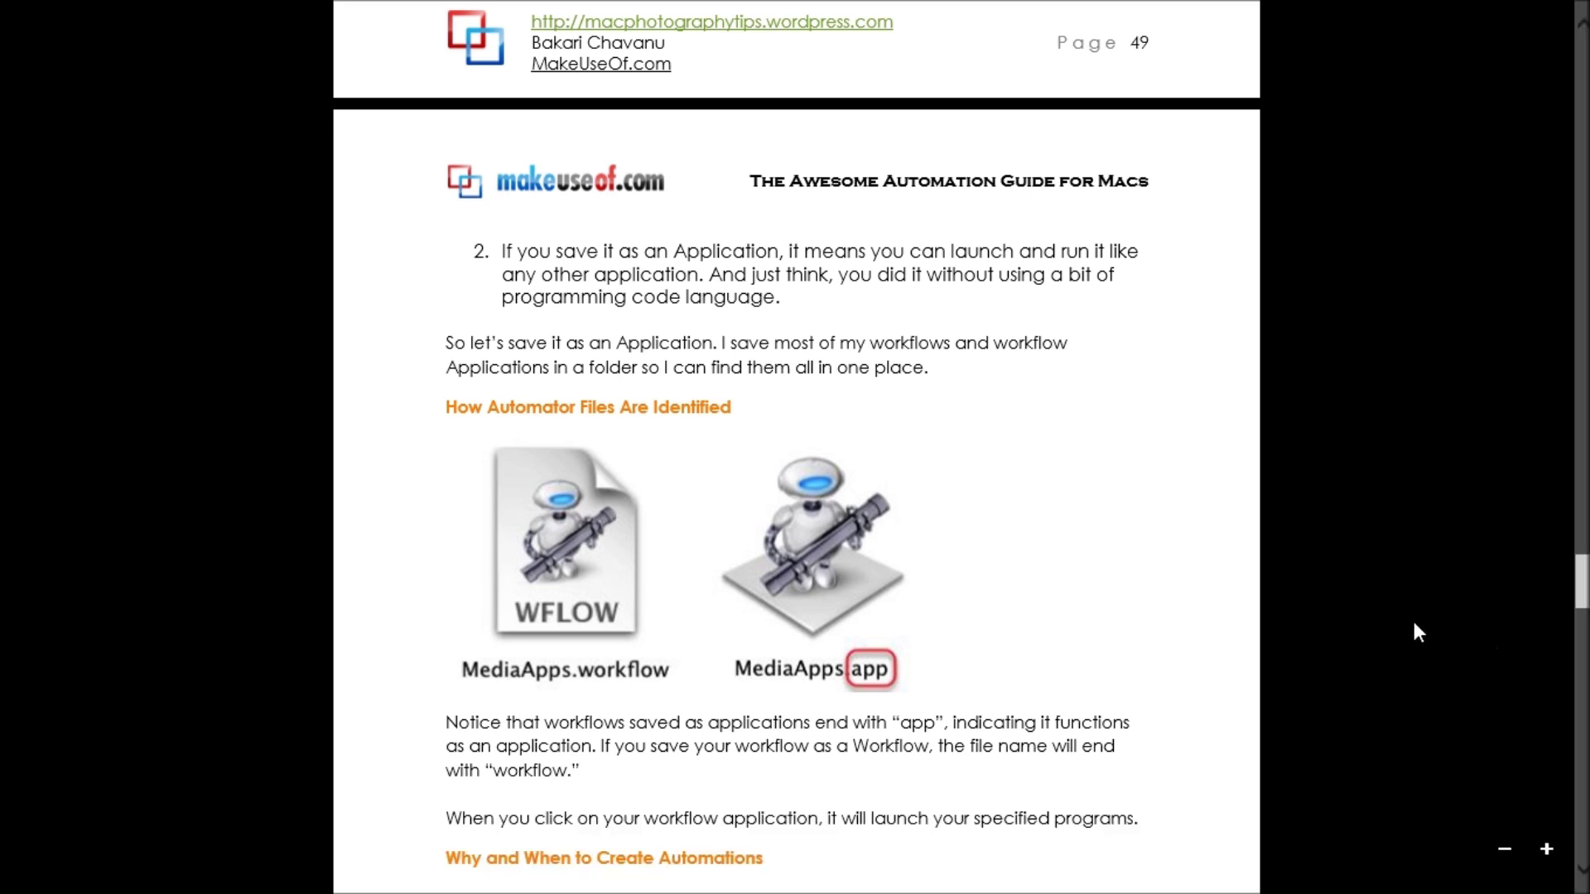
pyautogui.rightClick(1419, 719)
pyautogui.click(1520, 836)
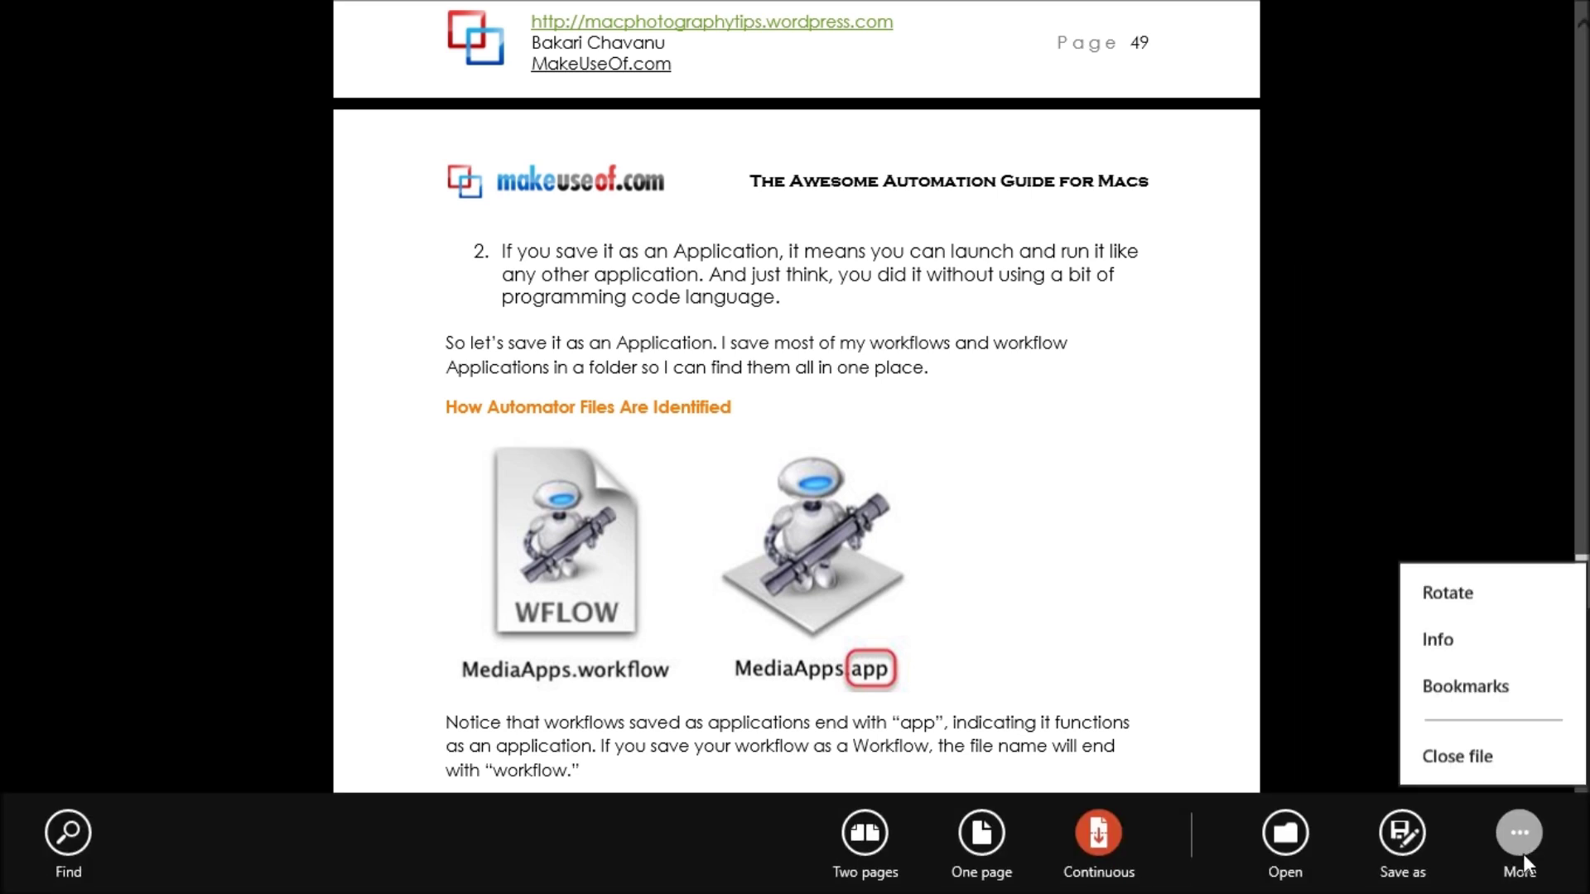
pyautogui.click(1449, 756)
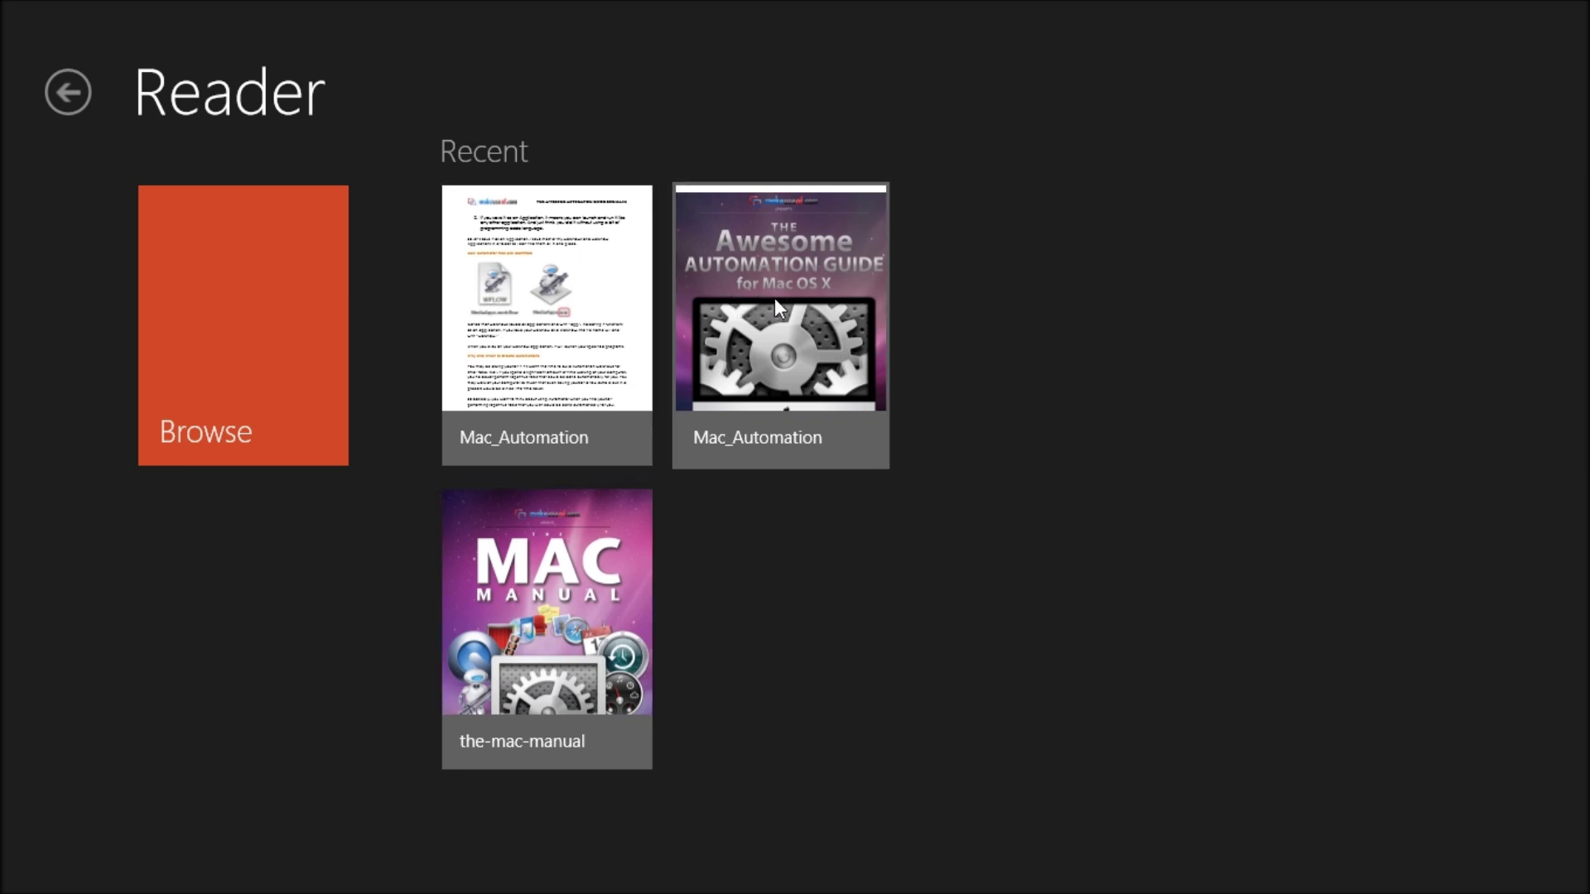
pyautogui.click(538, 307)
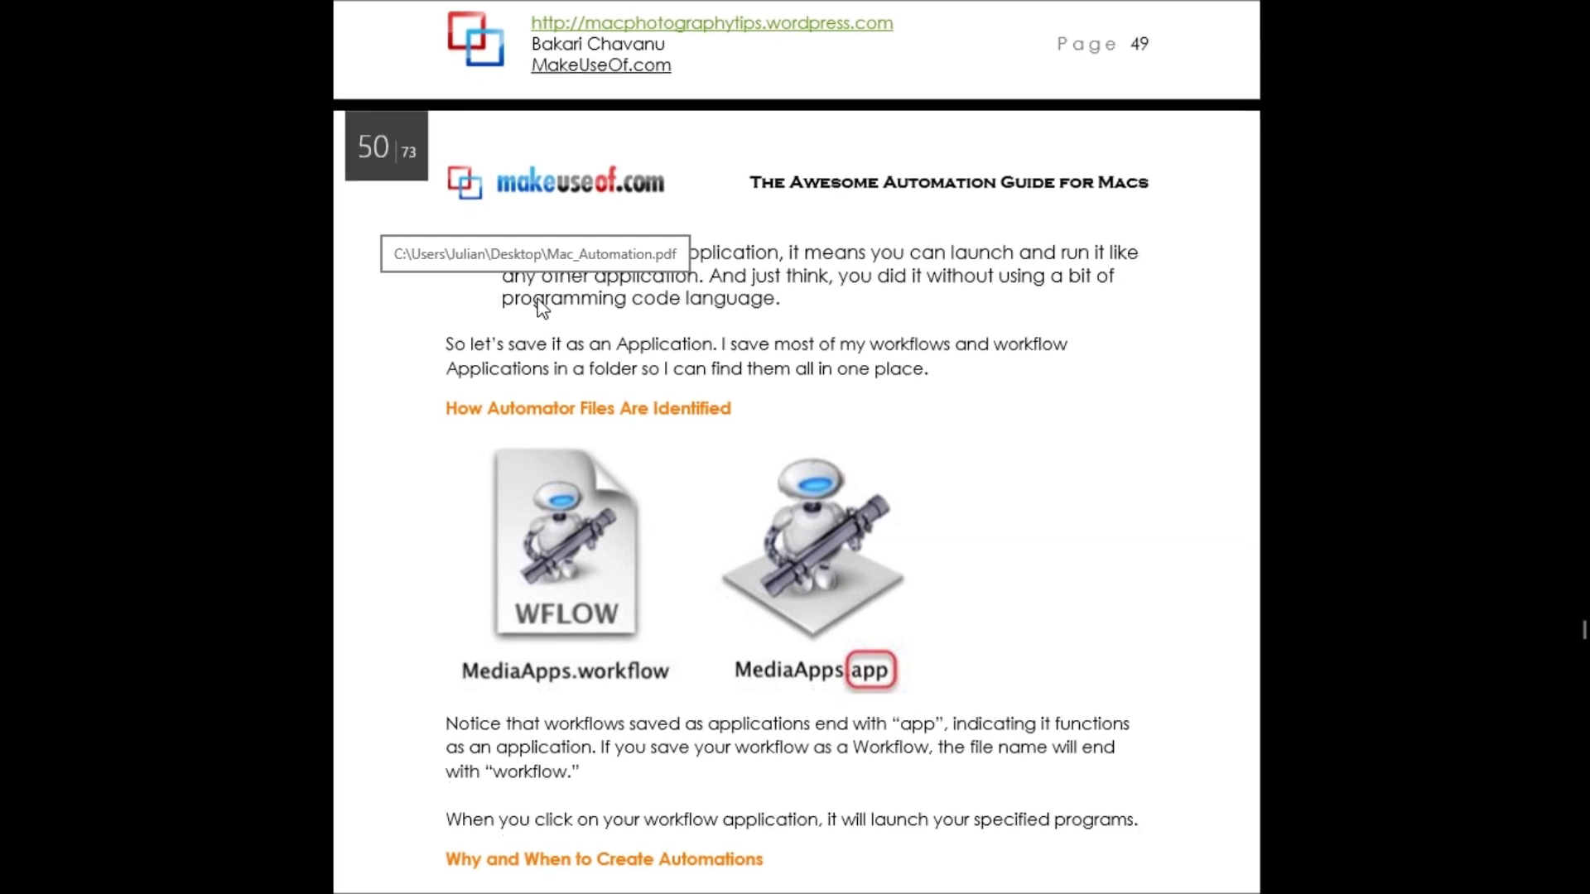
# - Close the reopened guide again with More > Close file
pyautogui.rightClick(1410, 493)
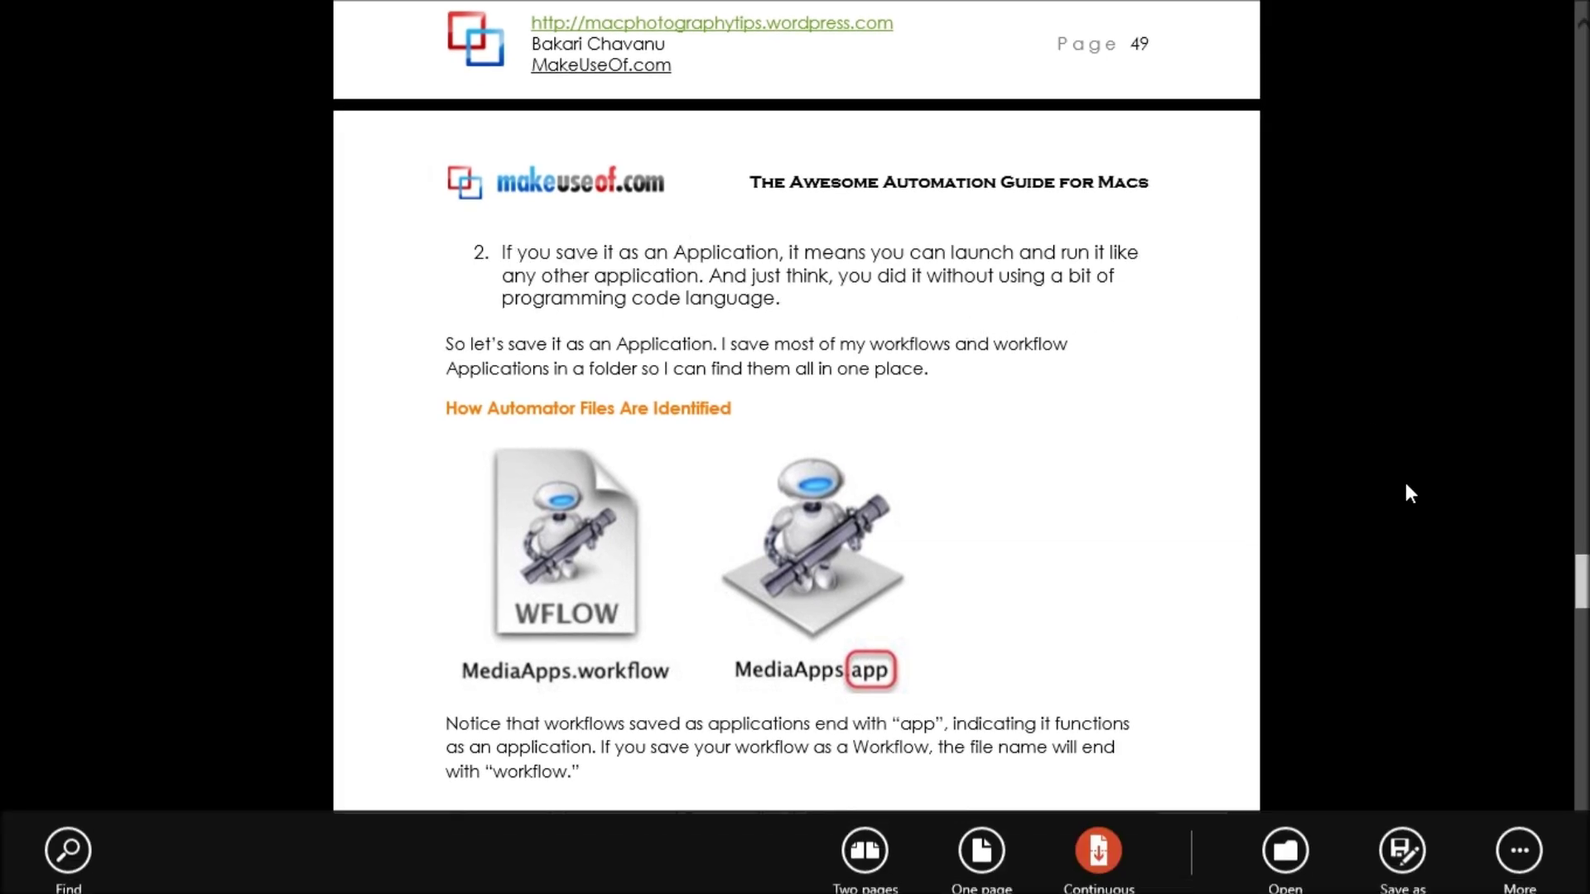
pyautogui.click(1492, 821)
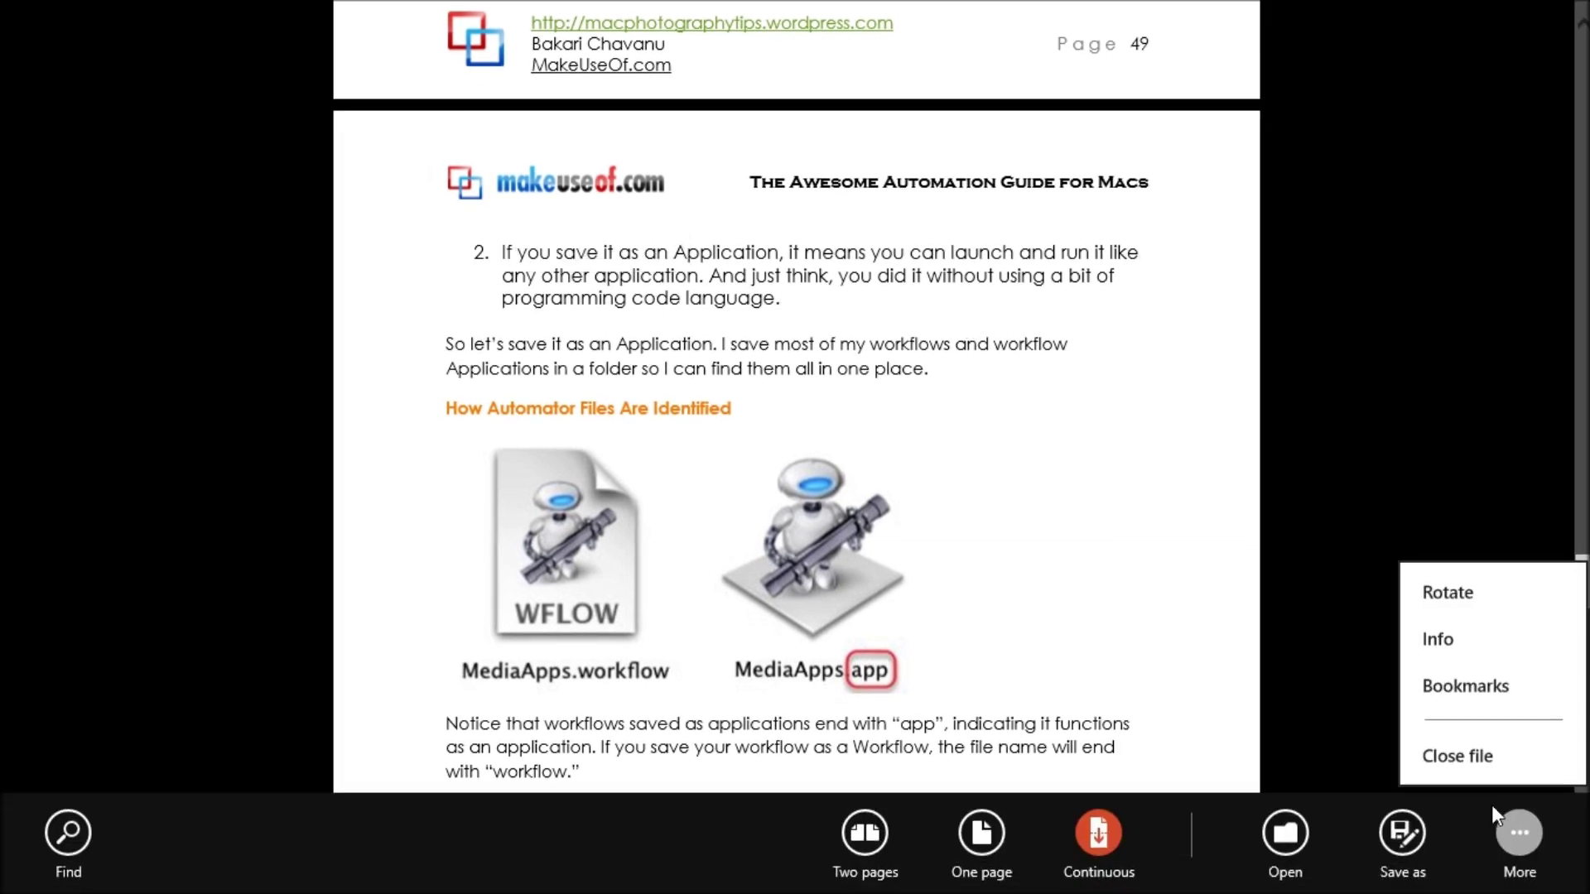
pyautogui.click(1488, 758)
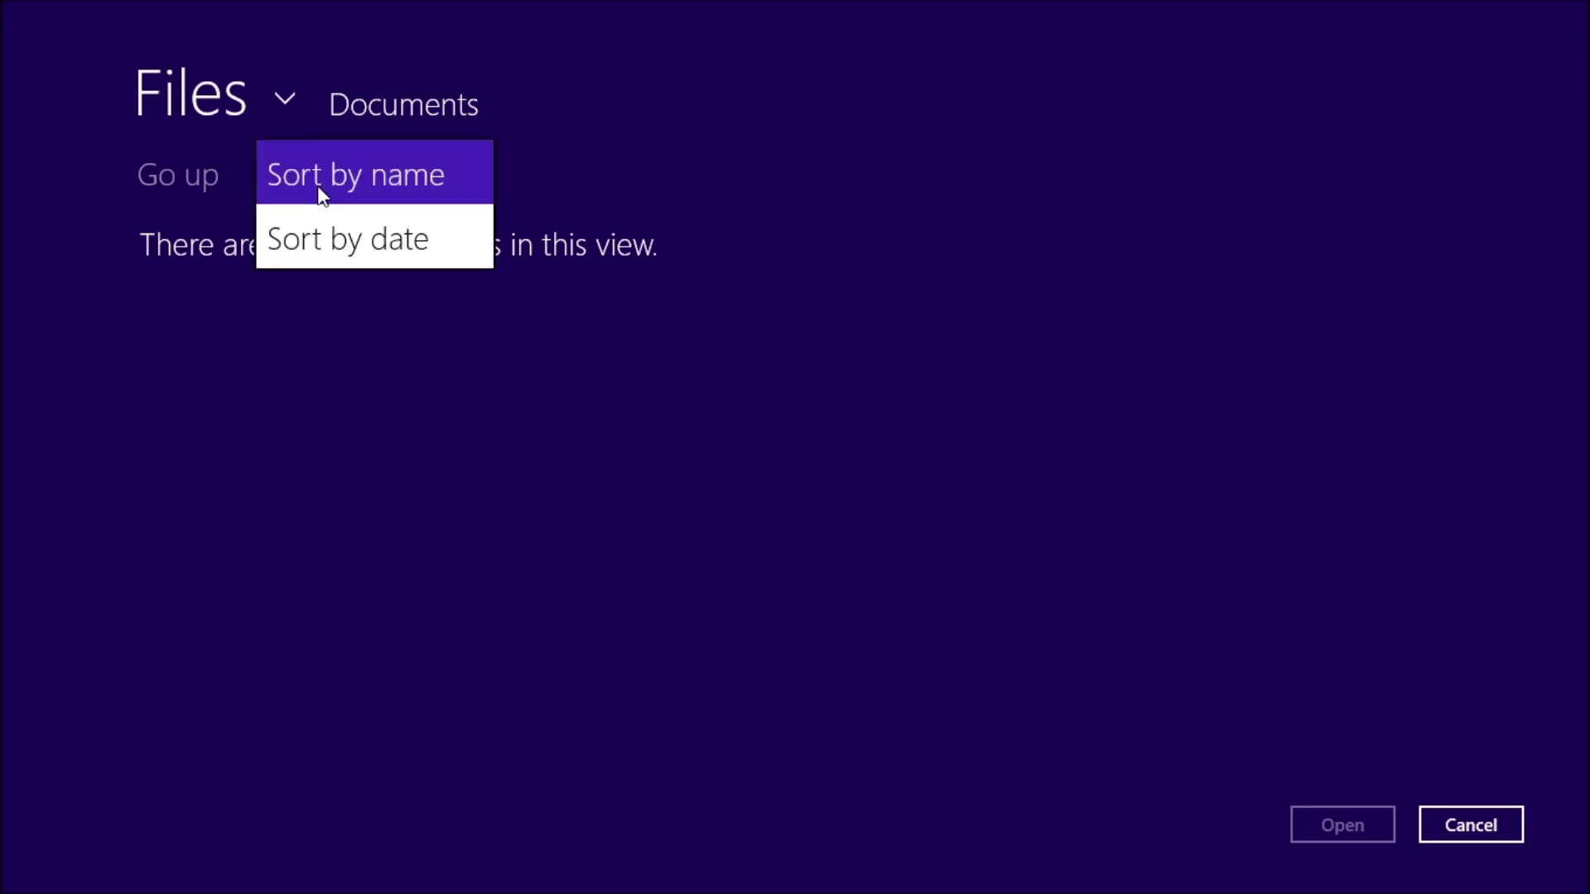
# - In the Files picker, sort by name, switch to Desktop and select the Mac_Automation PDF
pyautogui.click(319, 190)
pyautogui.click(278, 83)
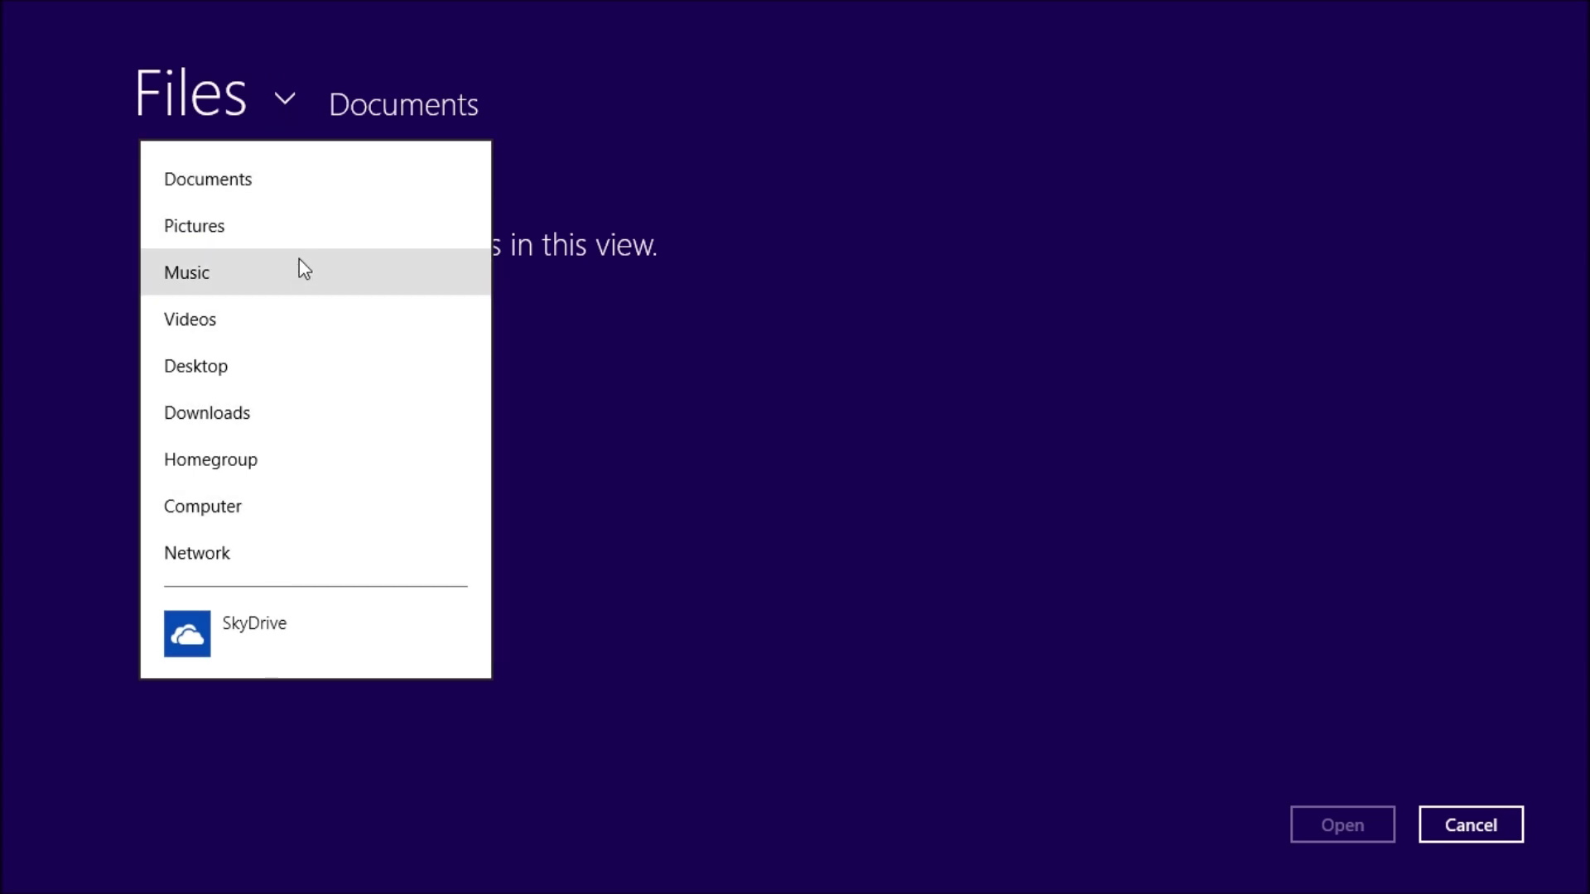
pyautogui.click(238, 364)
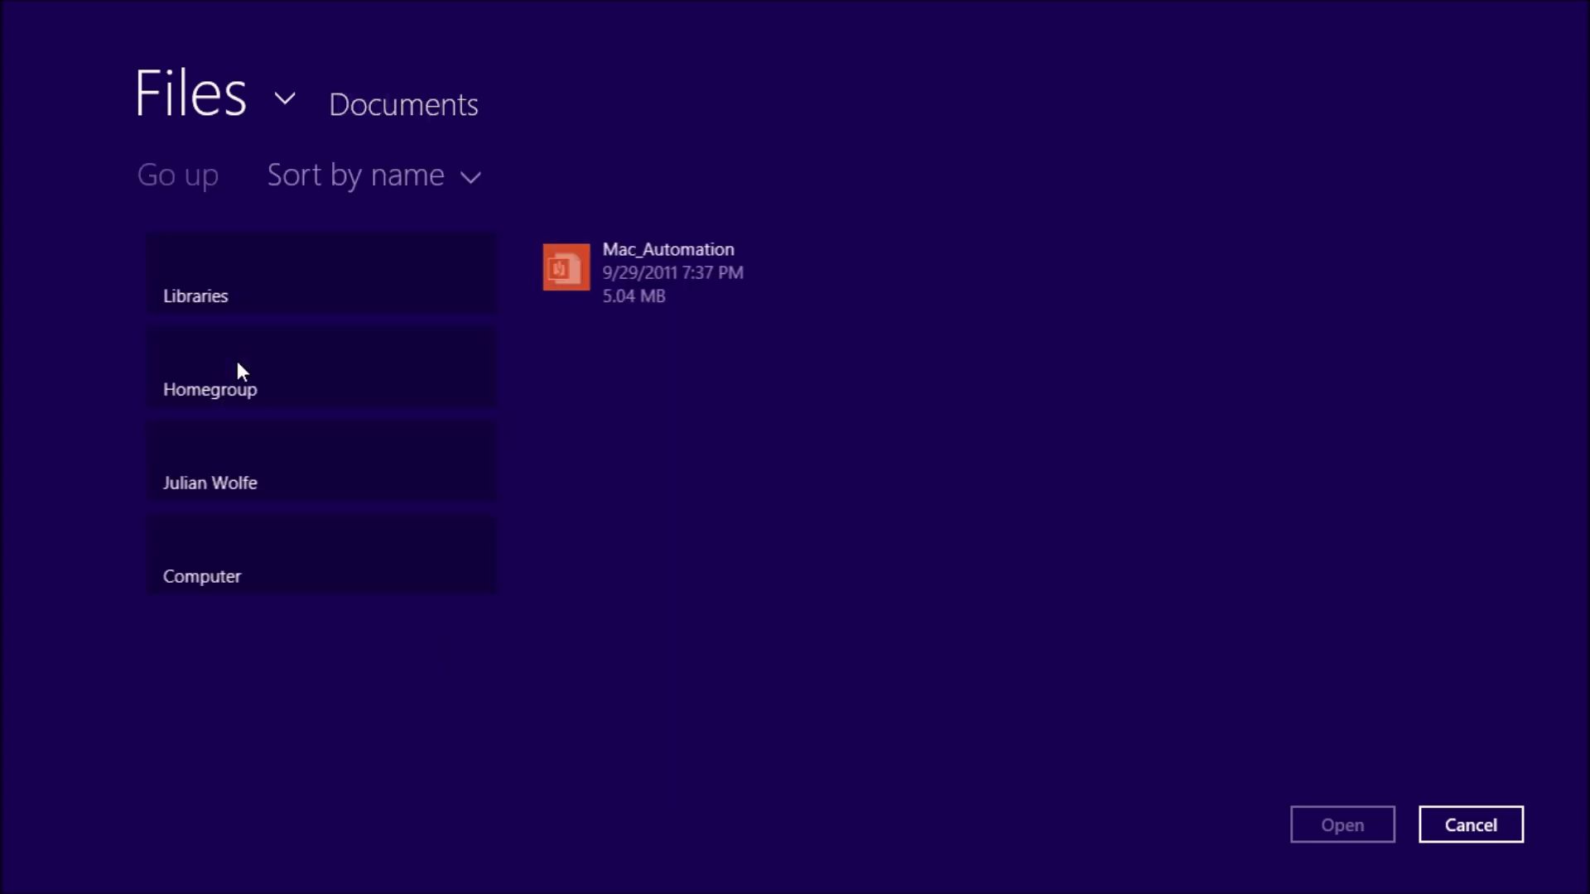
pyautogui.moveTo(760, 264)
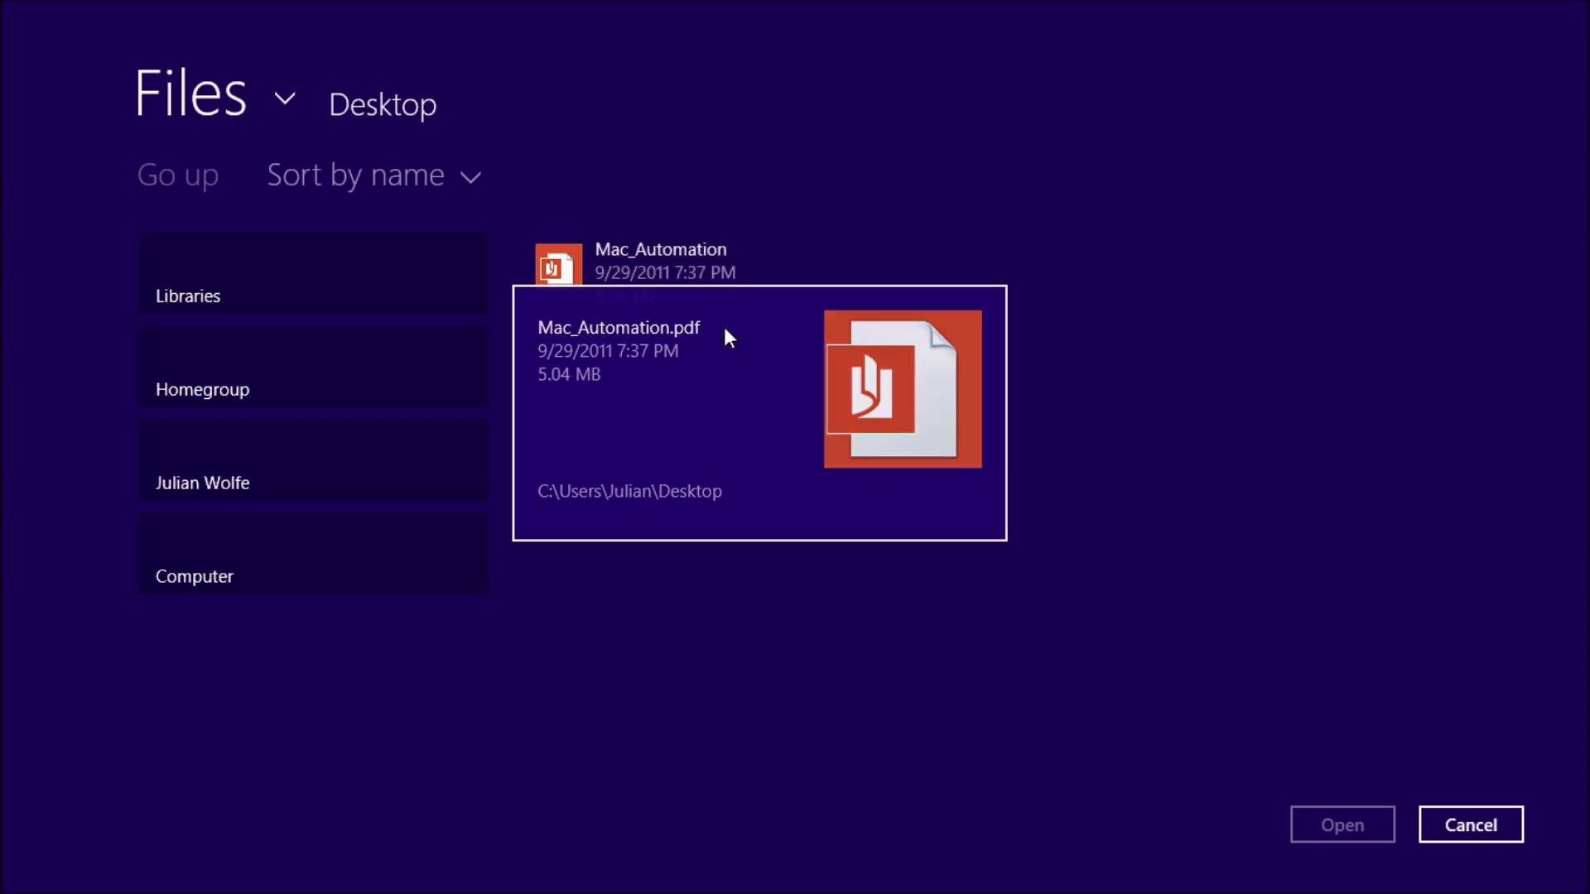
pyautogui.click(725, 247)
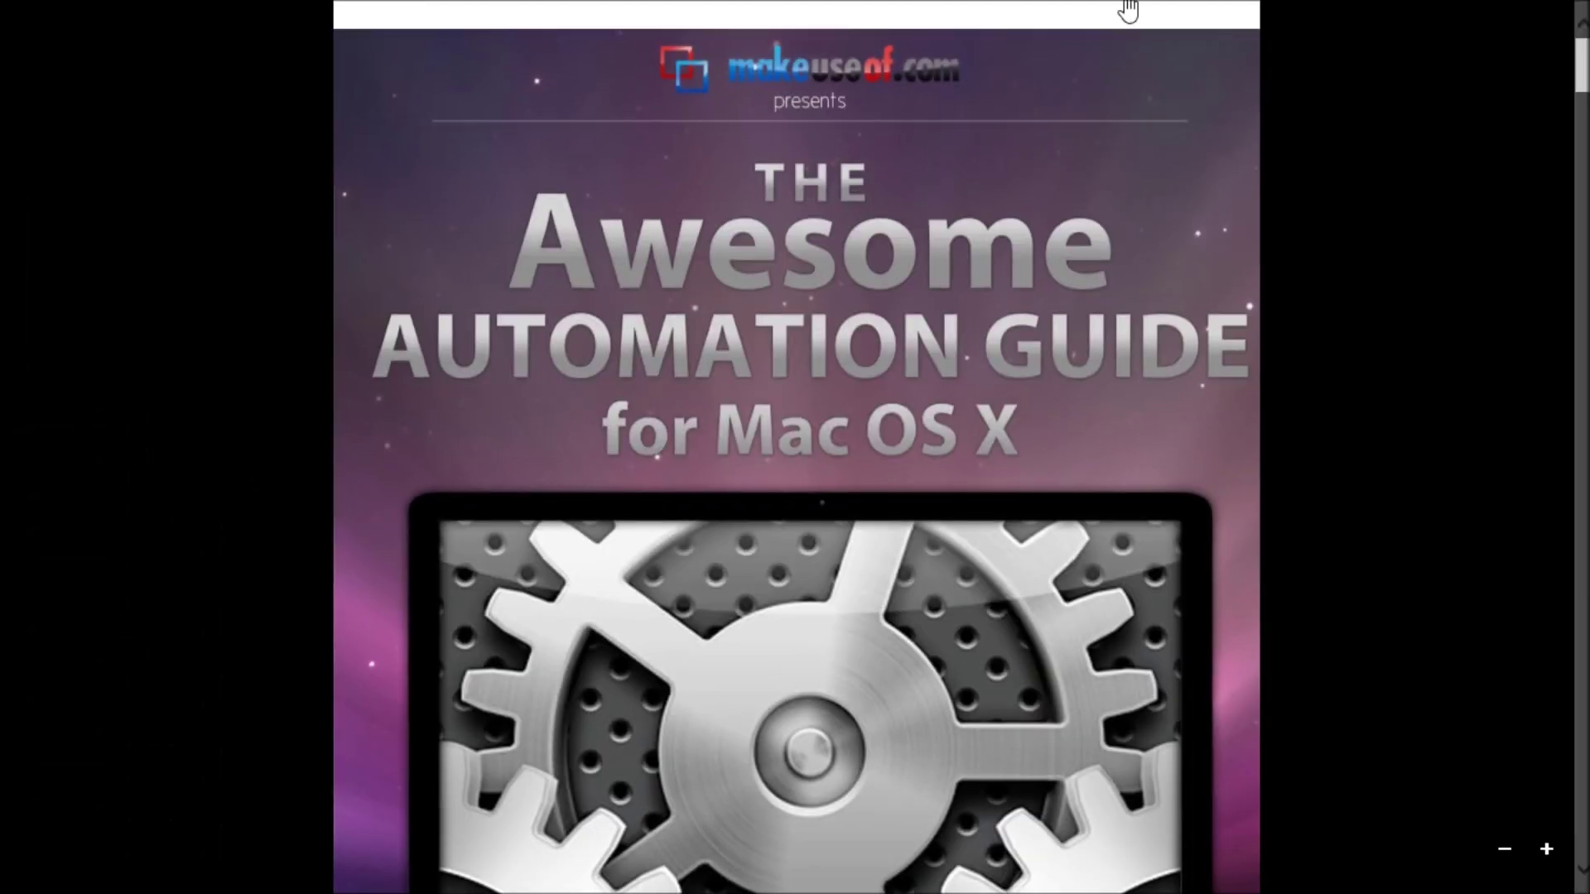
# - Try snapping the reader to the left, then scroll down through the guide's pages
pyautogui.moveTo(1124, 8); pyautogui.dragTo(138, 261)
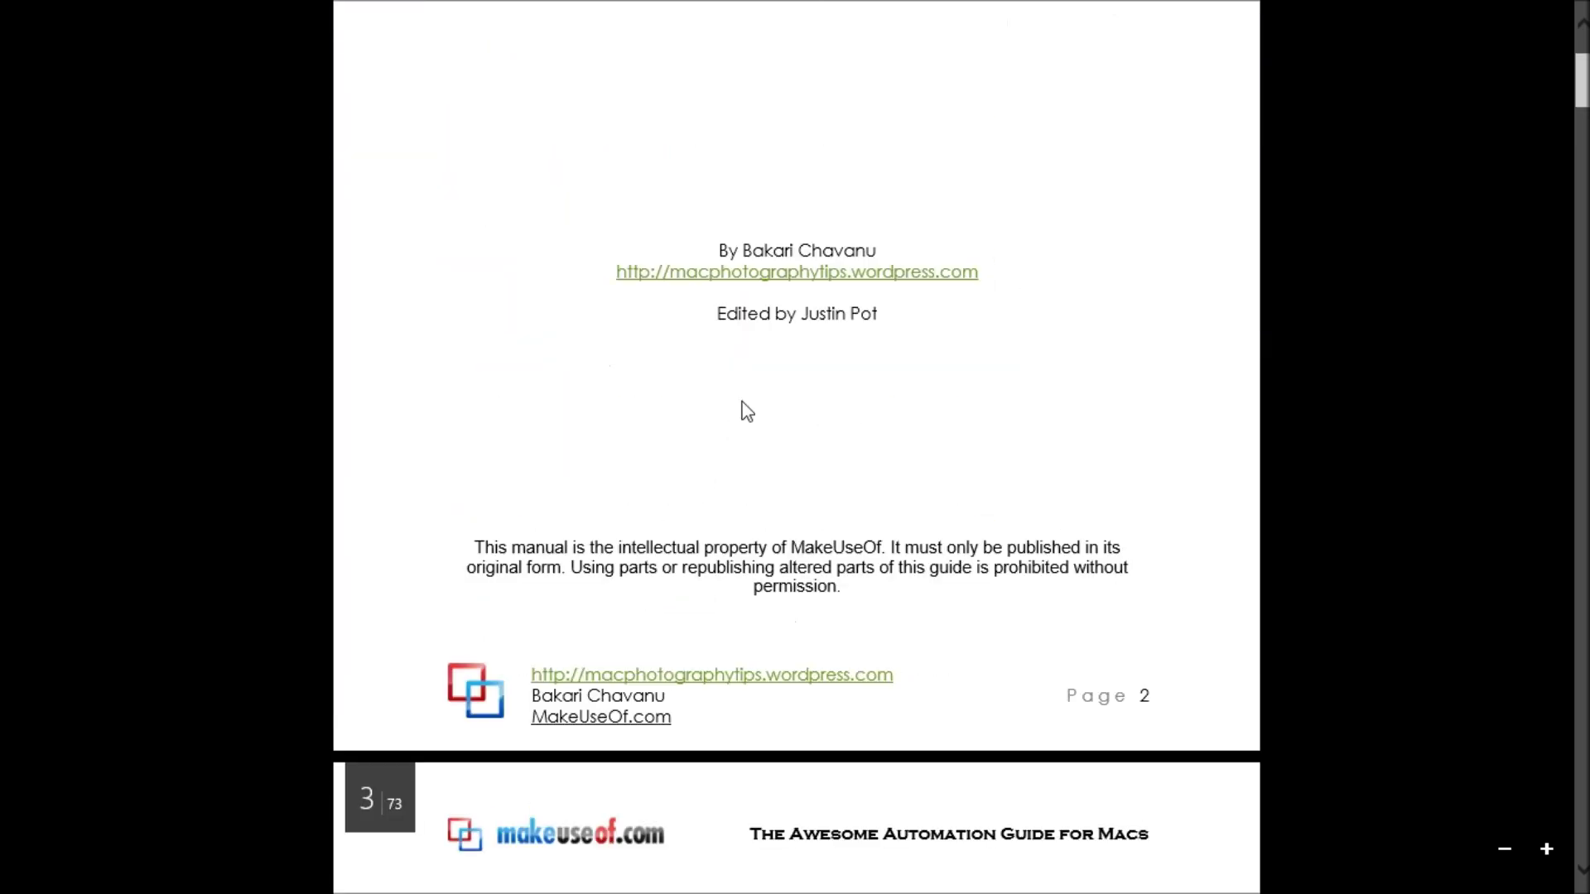
pyautogui.scroll(-5, 617, 497)
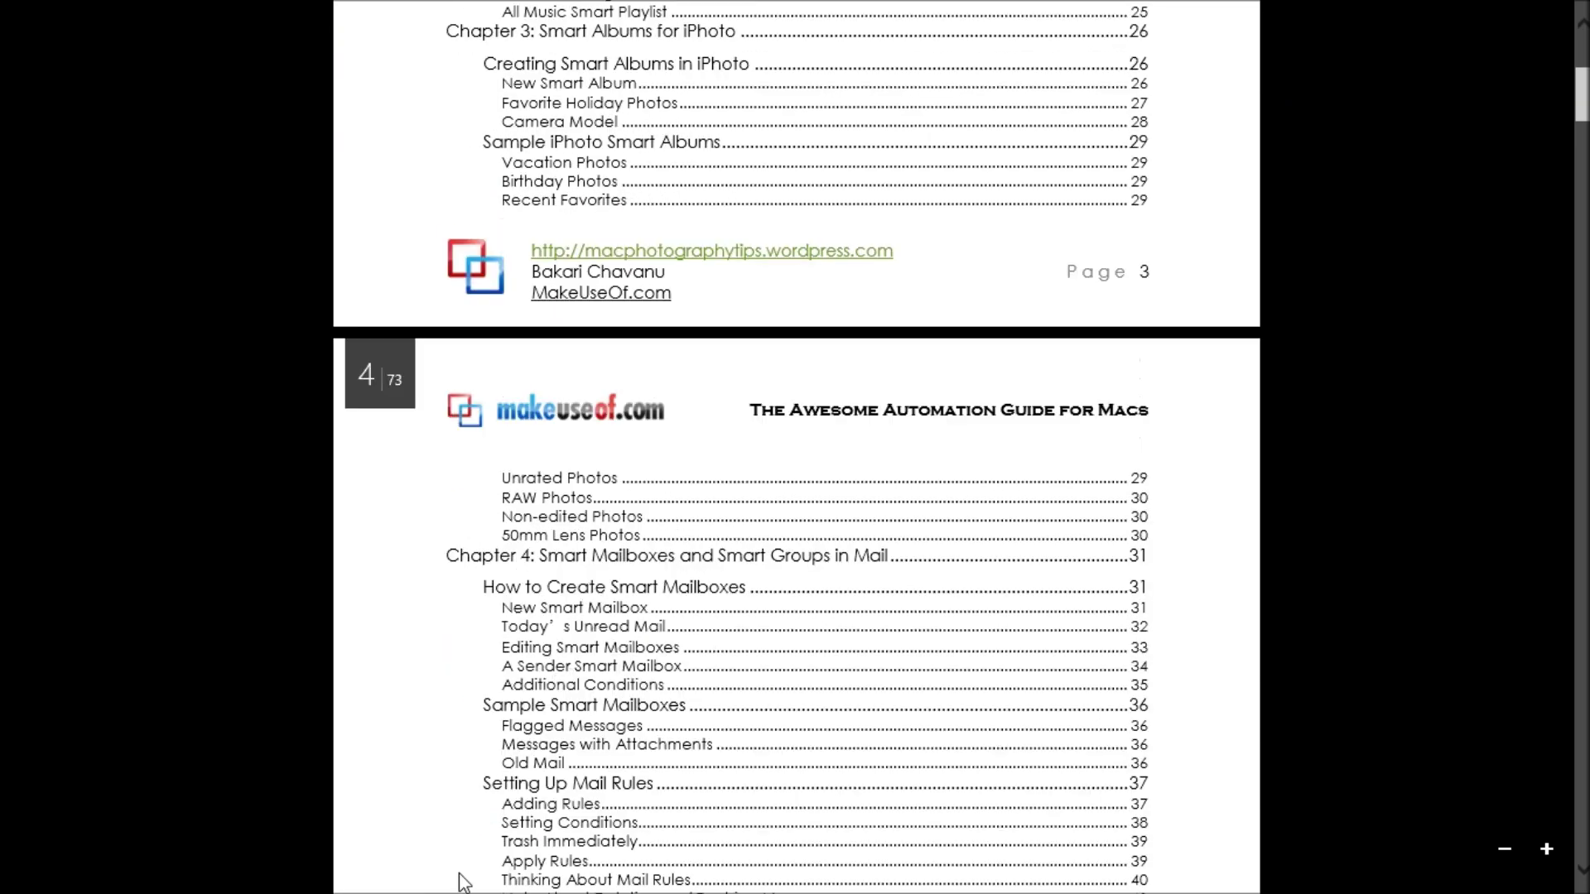
pyautogui.scroll(-10, 816, 451)
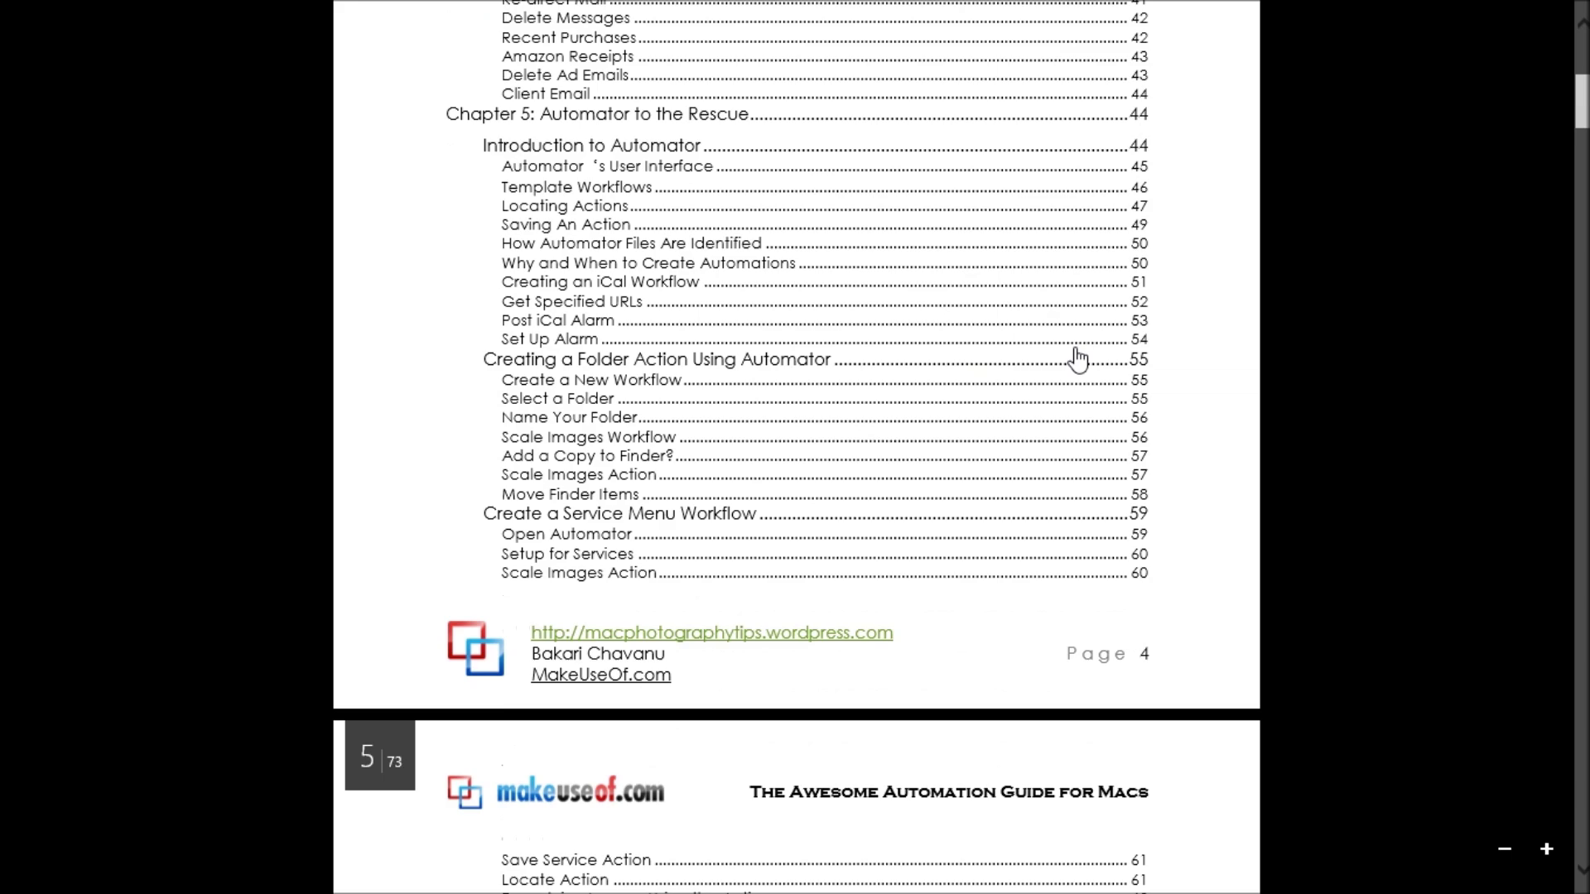
pyautogui.scroll(-18, 1077, 359)
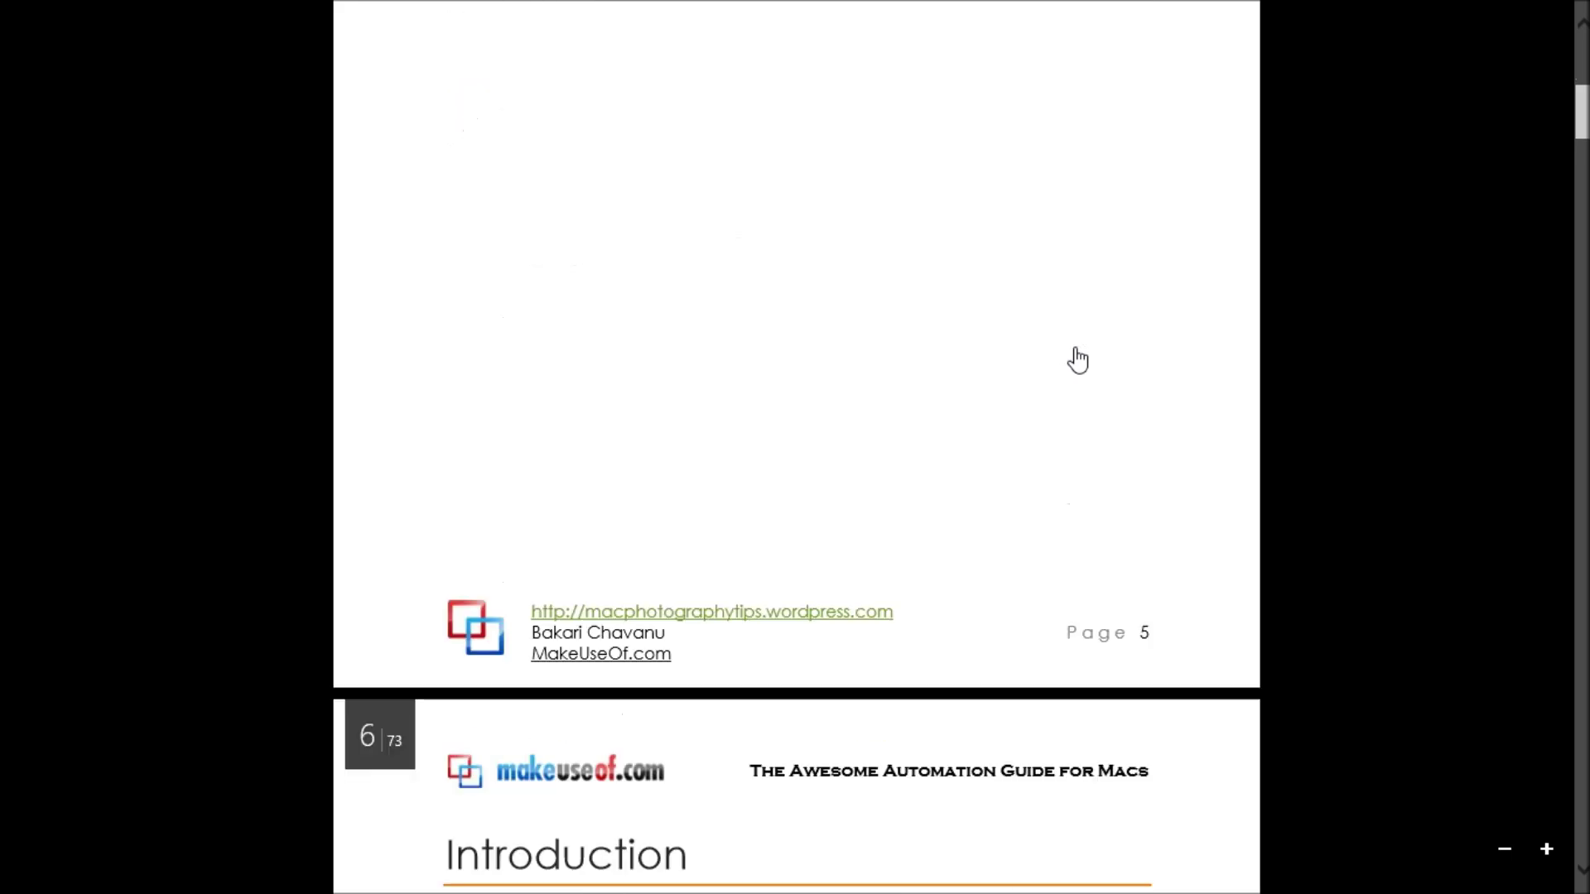
pyautogui.scroll(-15, 1078, 359)
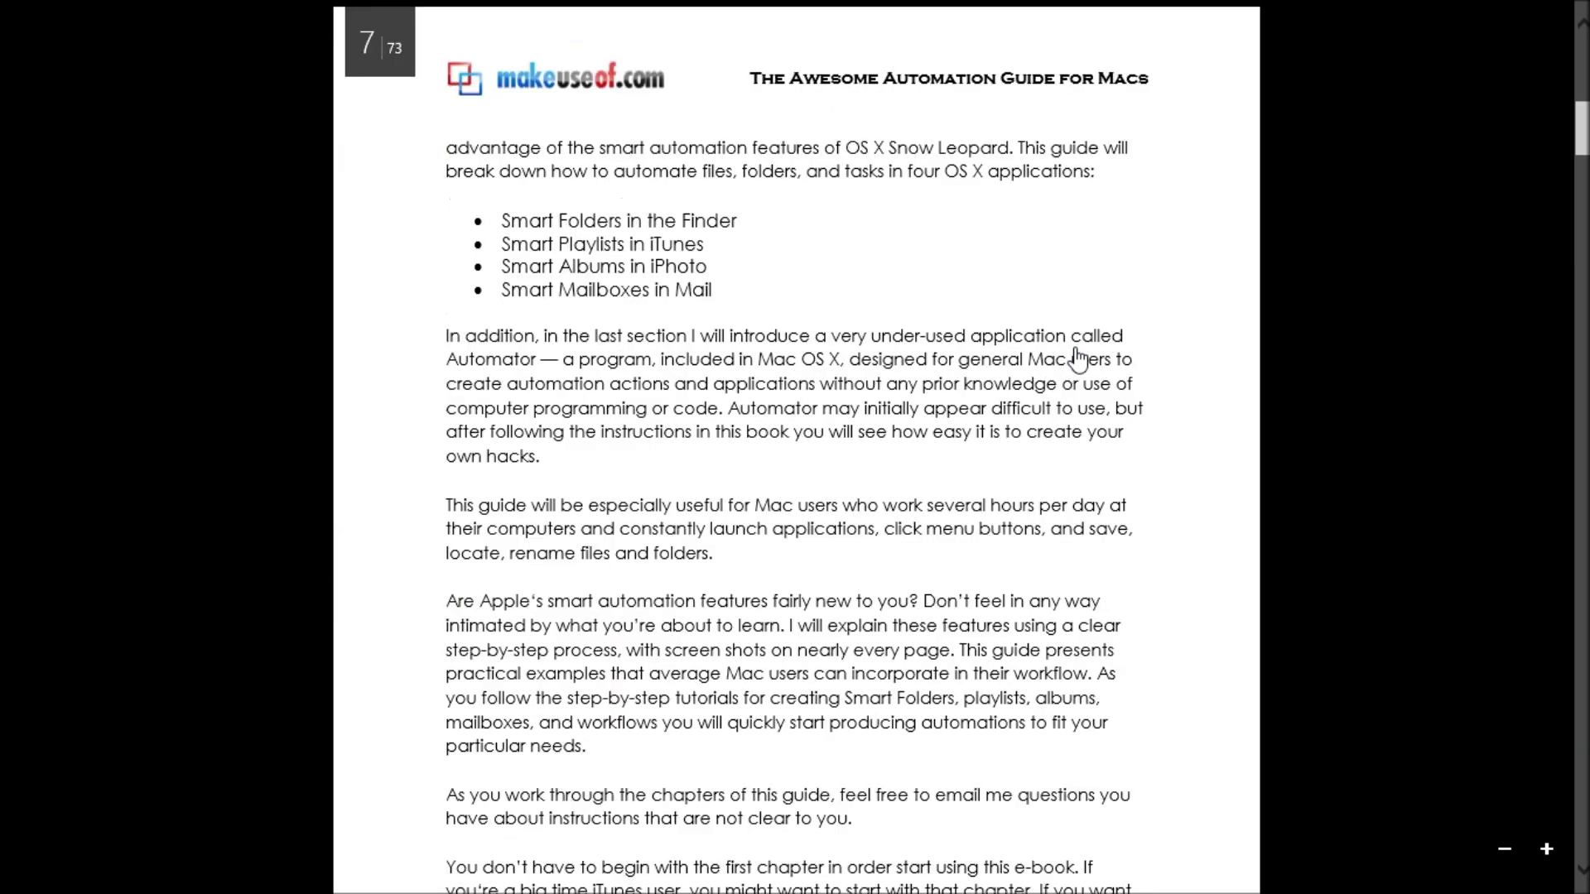
pyautogui.scroll(-8, 1077, 359)
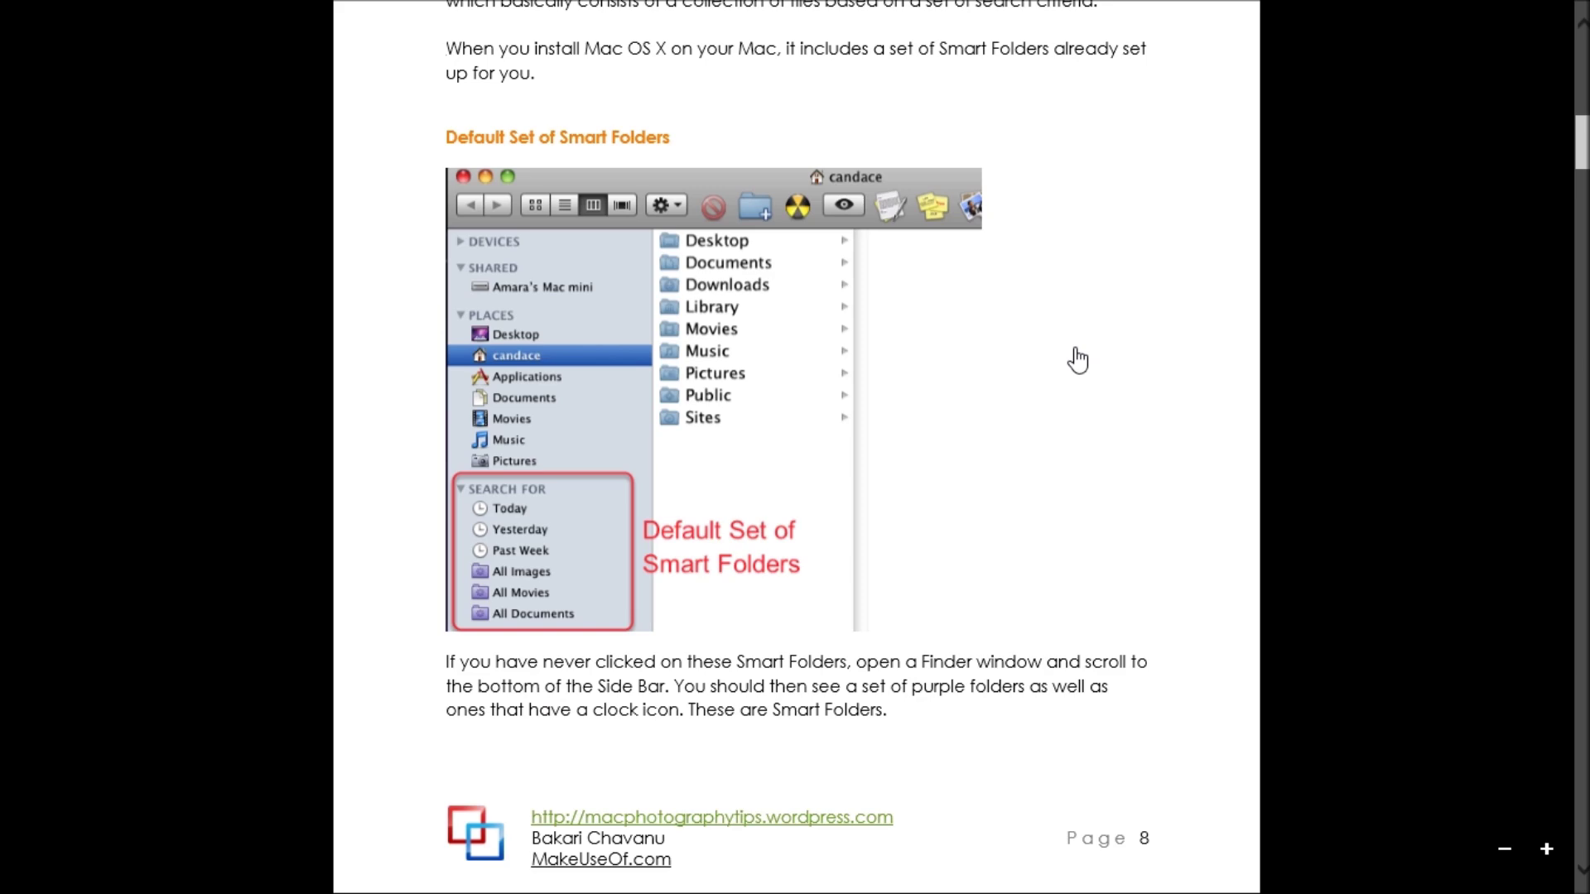
pyautogui.scroll(-5, 1077, 359)
pyautogui.scroll(-9, 1077, 359)
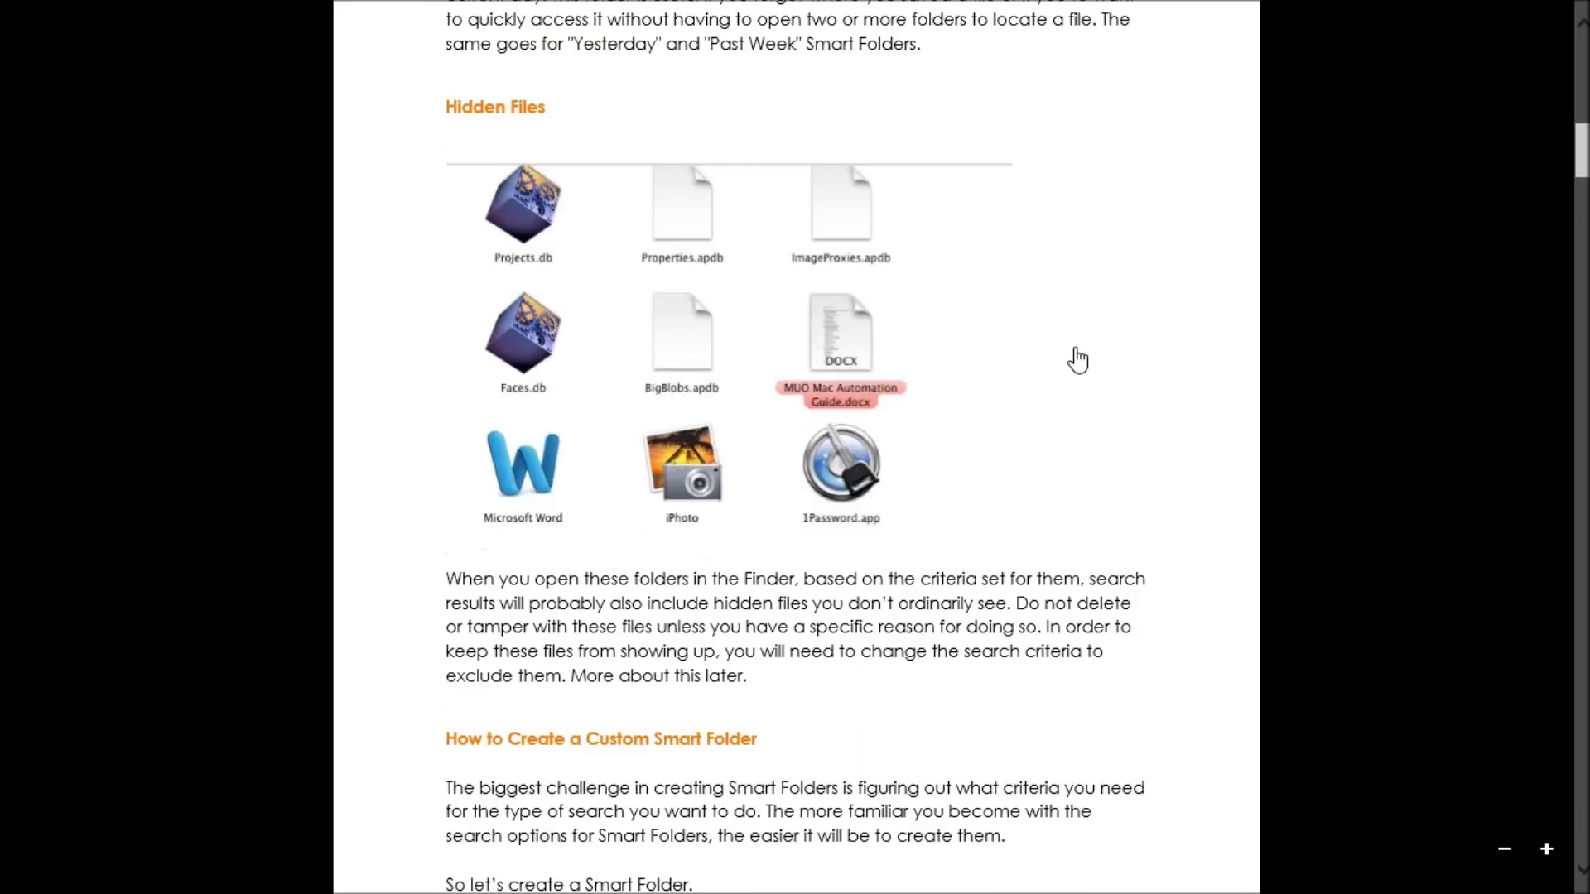
pyautogui.scroll(-3, 1077, 360)
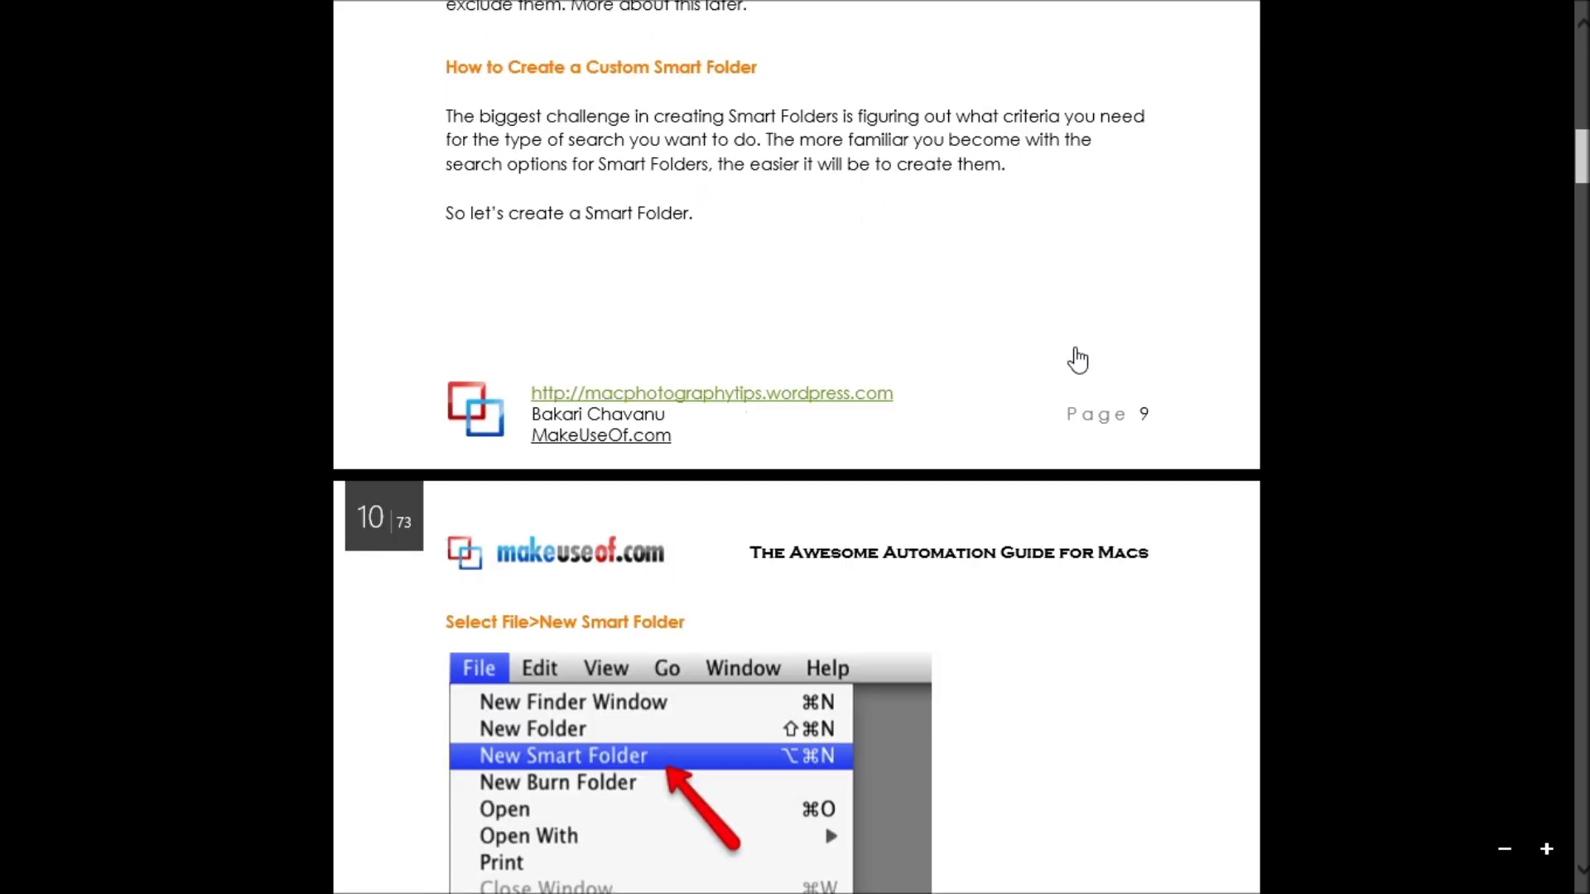
# - Scroll back up through the guide to its cover page
pyautogui.scroll(20, 1077, 359)
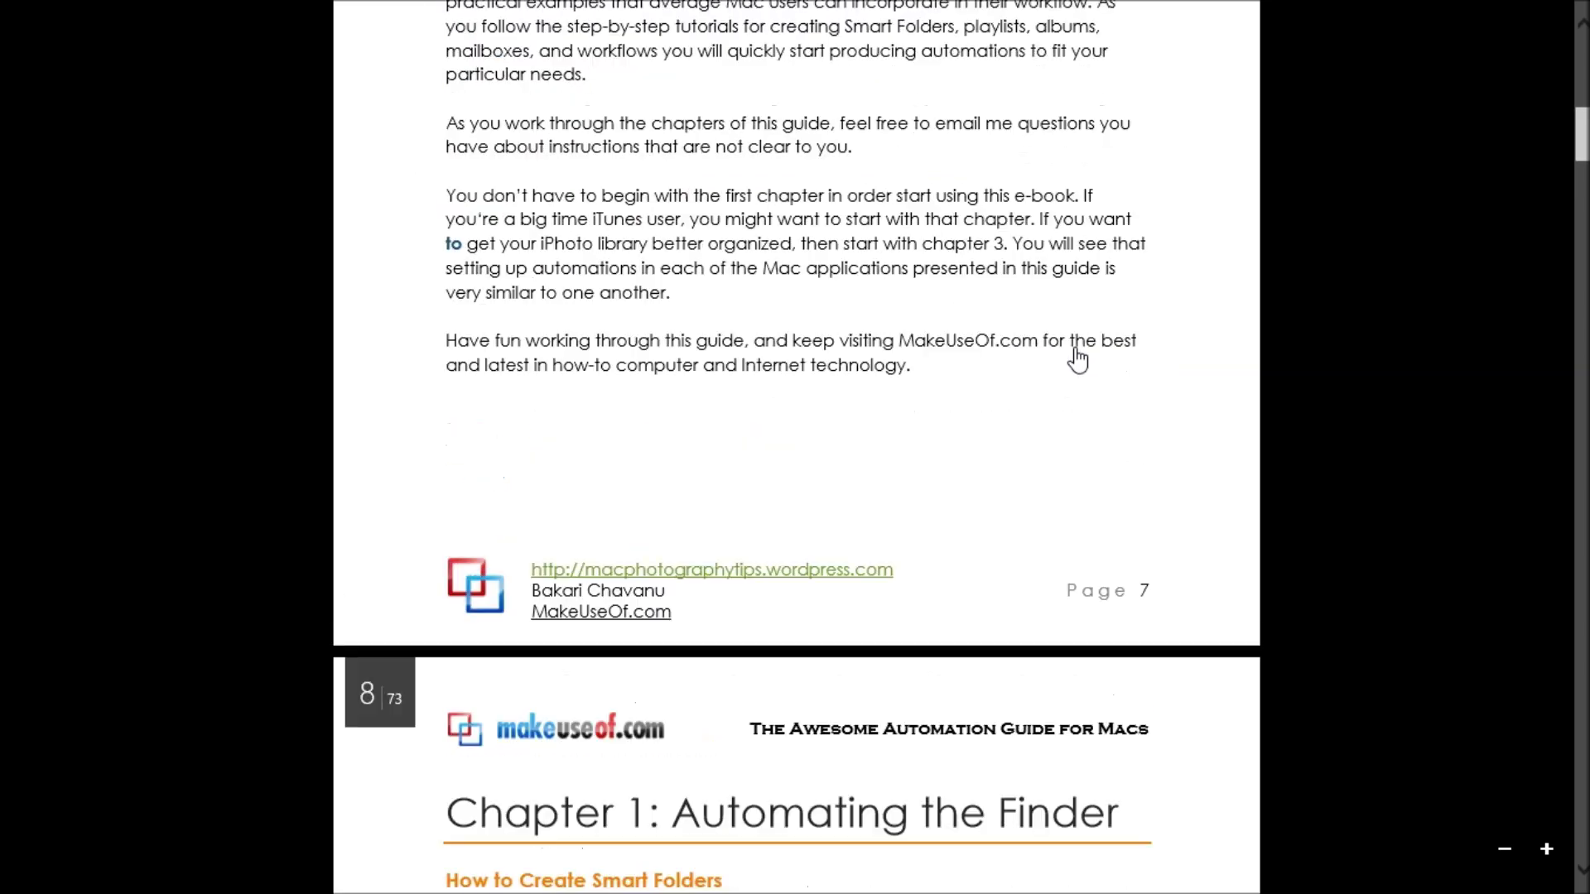
pyautogui.scroll(20, 1077, 359)
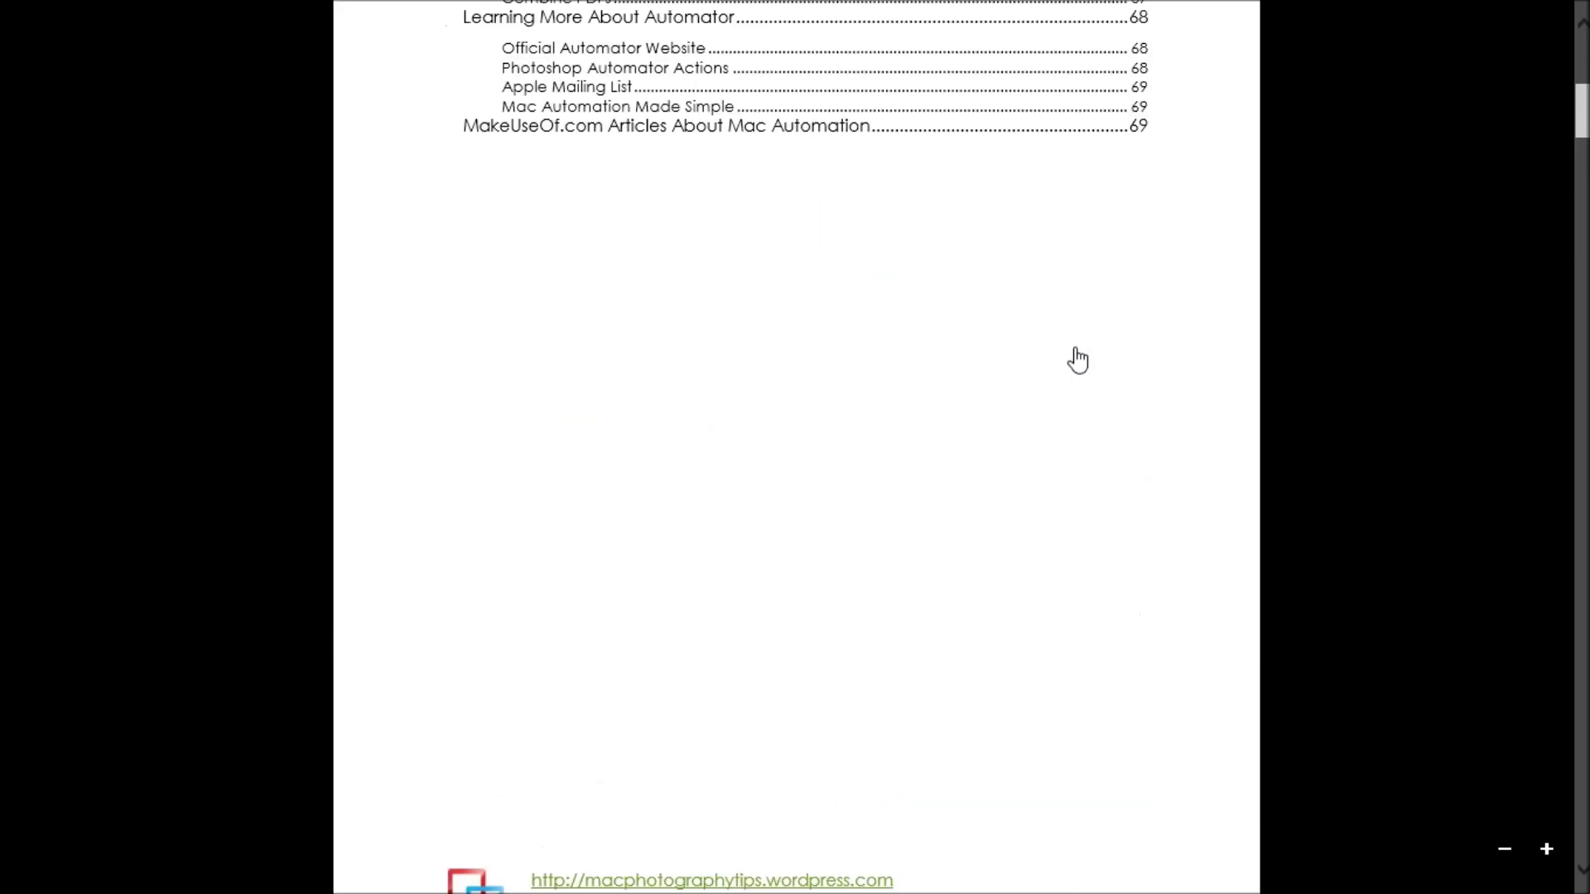
pyautogui.scroll(14, 1077, 359)
pyautogui.scroll(20, 1077, 359)
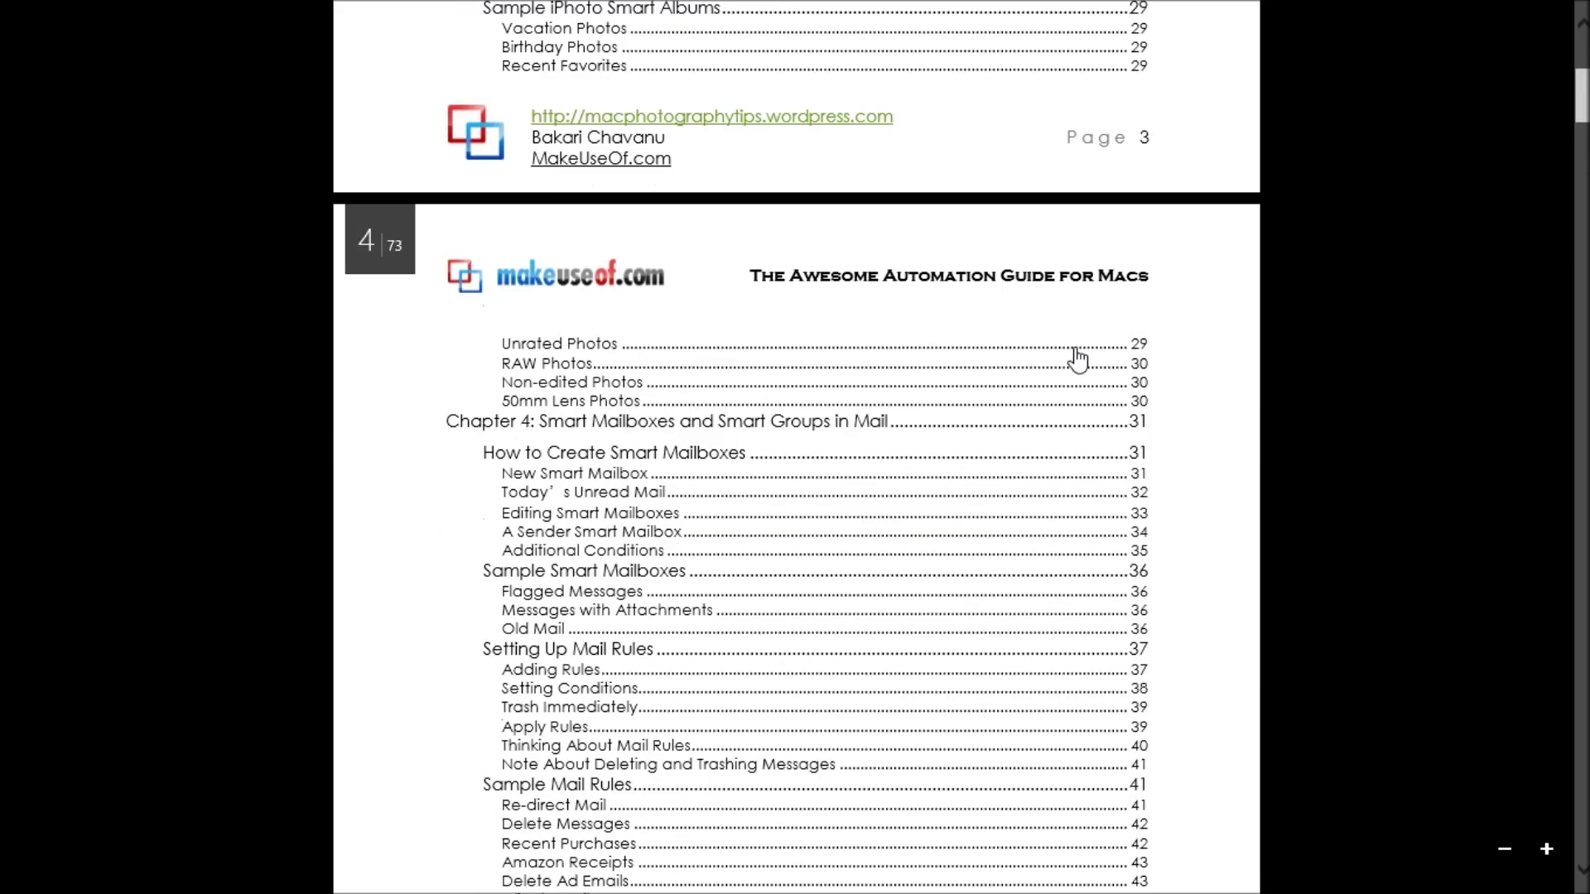
pyautogui.scroll(3, 1077, 360)
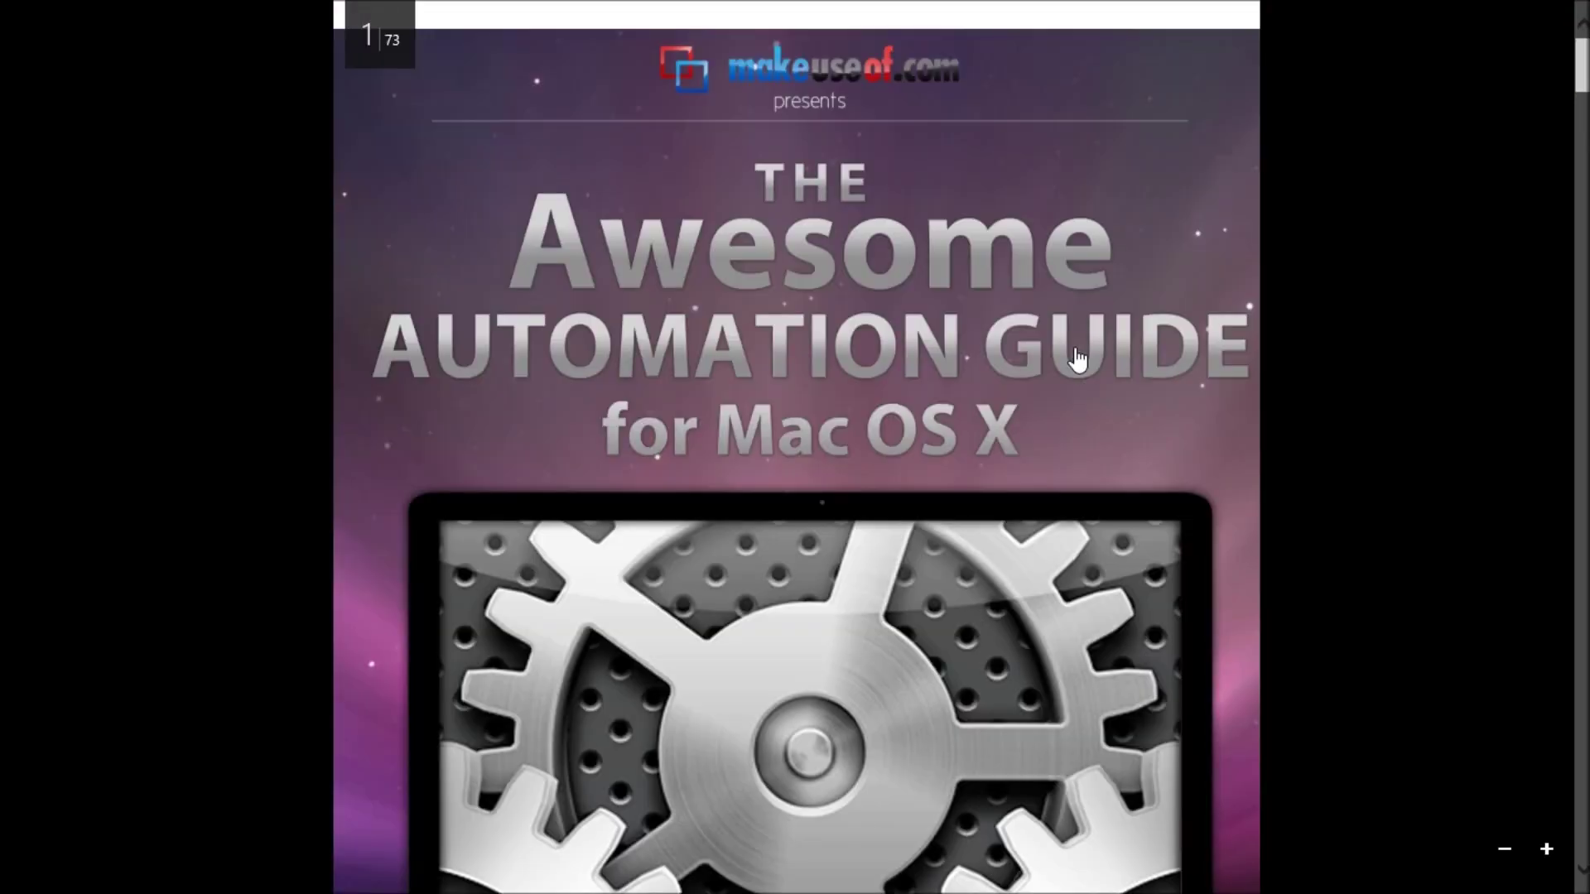
# - Leave Reader for the Windows 8 desktop, then select and deselect the Mac_Automation PDF icon
pyautogui.moveTo(2, 2)
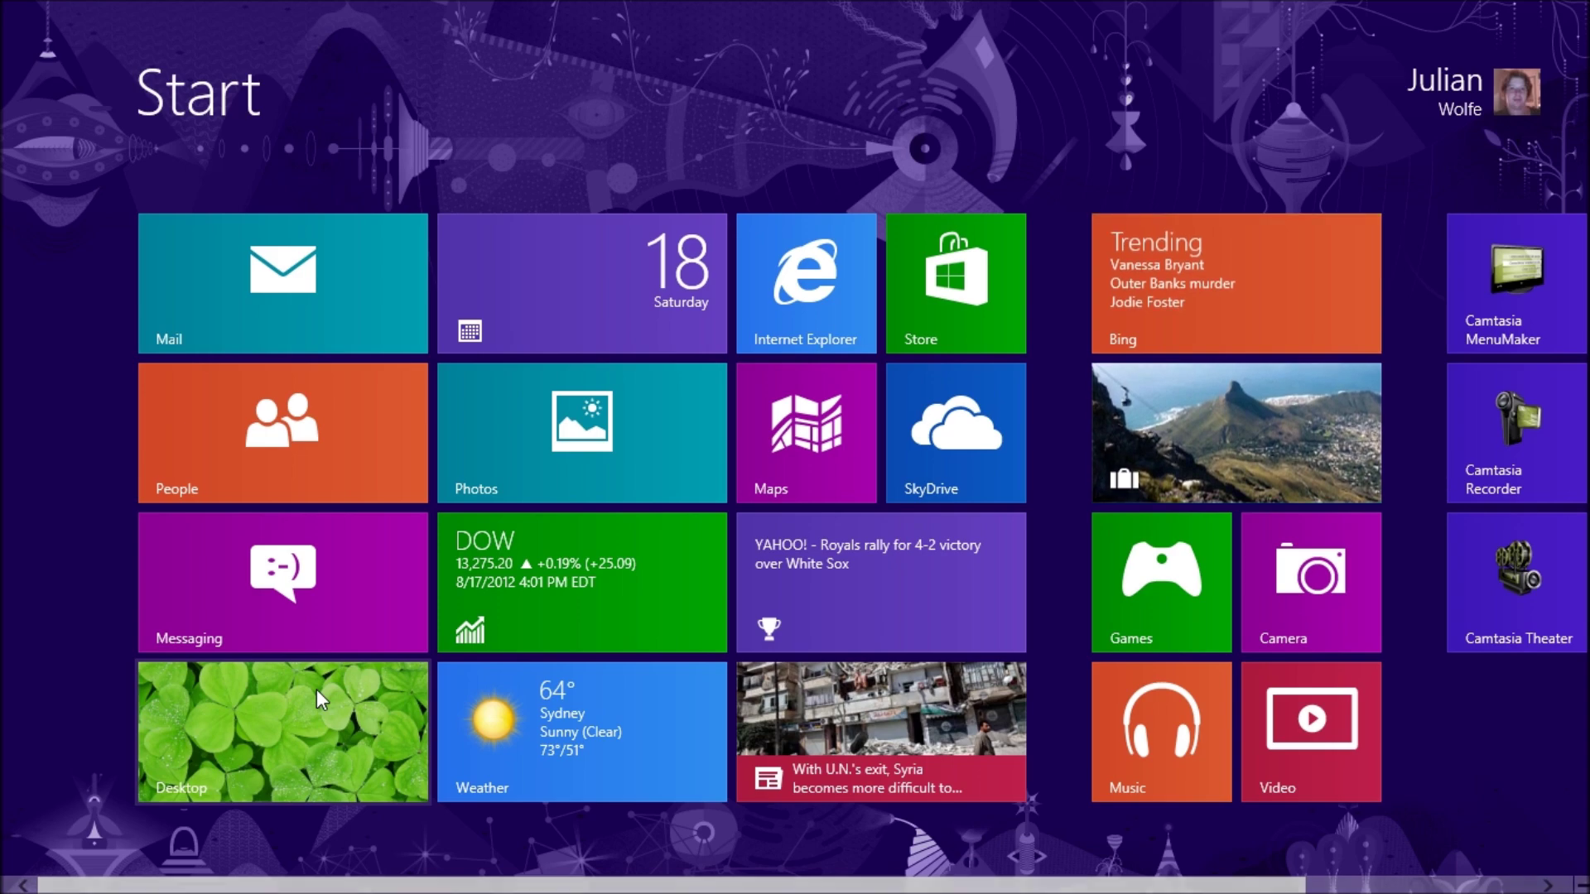
pyautogui.click(317, 689)
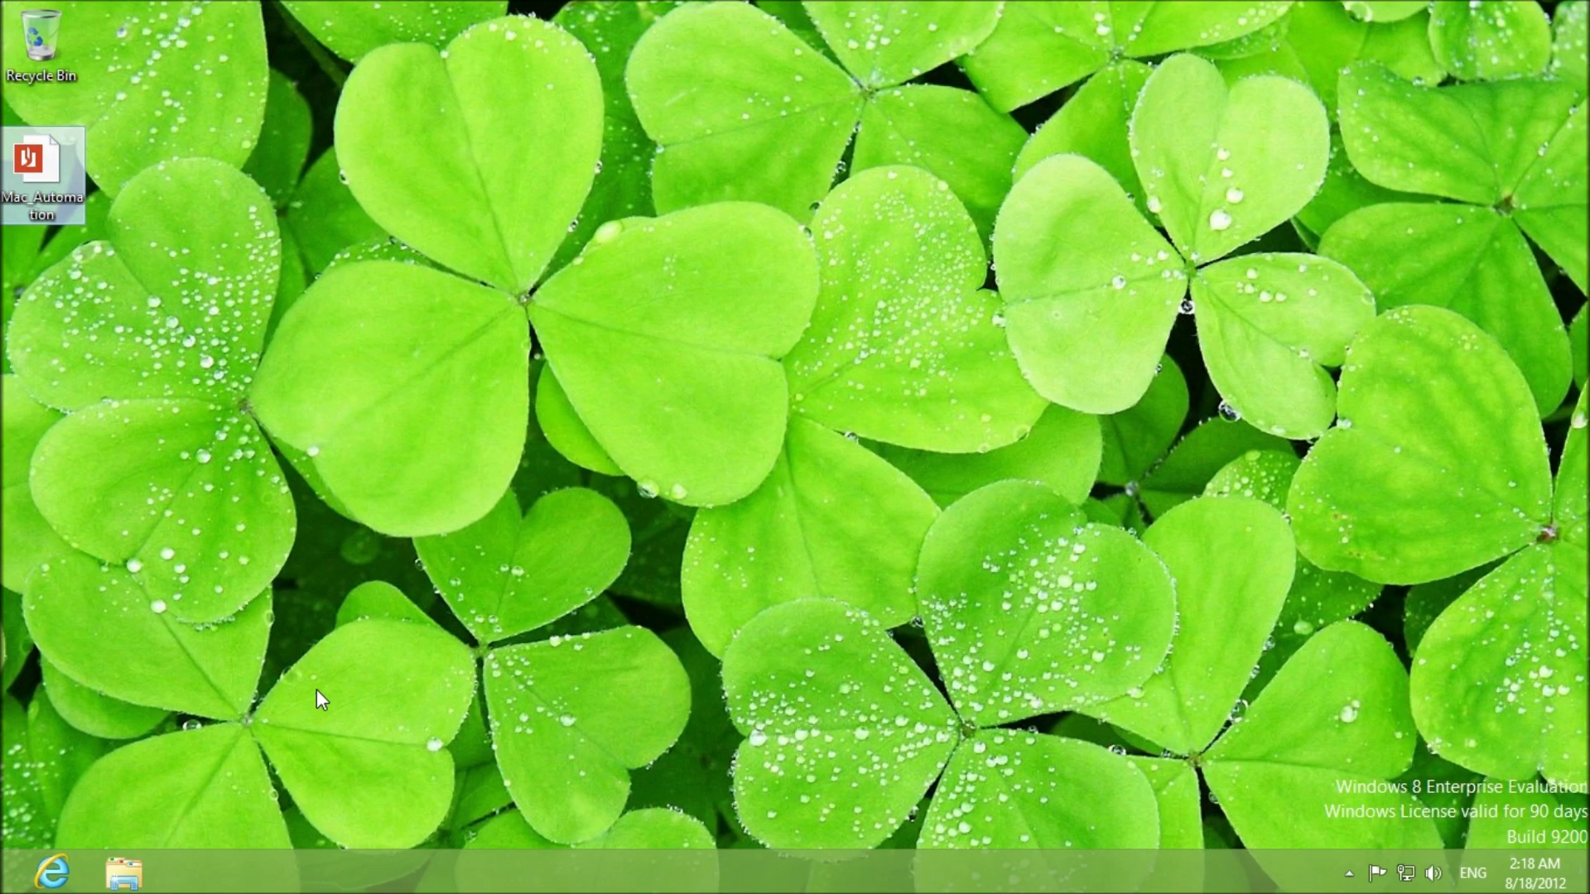
pyautogui.click(72, 215)
pyautogui.click(1272, 659)
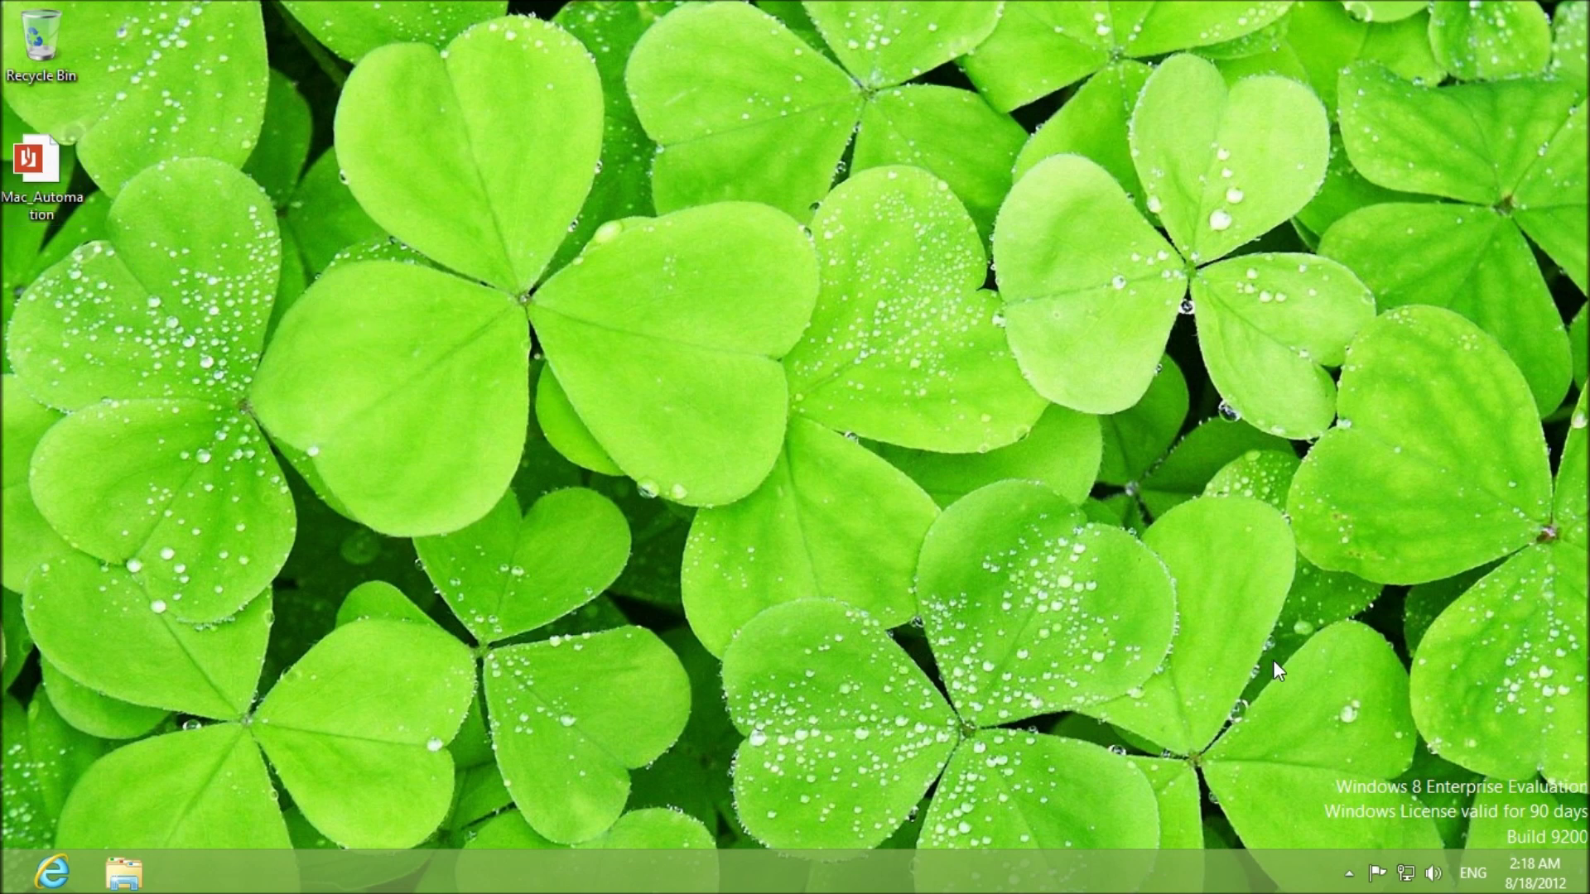